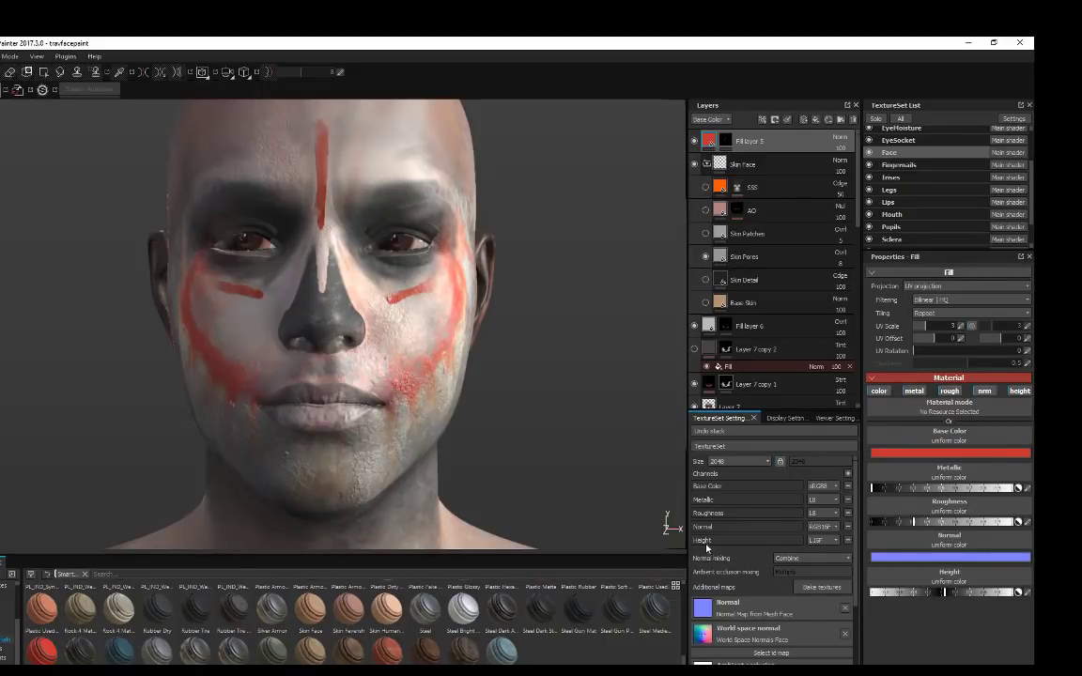
Step: Examine the Face texture set's layer stack, from Fill layer 5 and the Skin Face group down to the Metal_Hammered copy group
mouse_move(684, 674)
click(731, 635)
scroll(777, 300, down, 2)
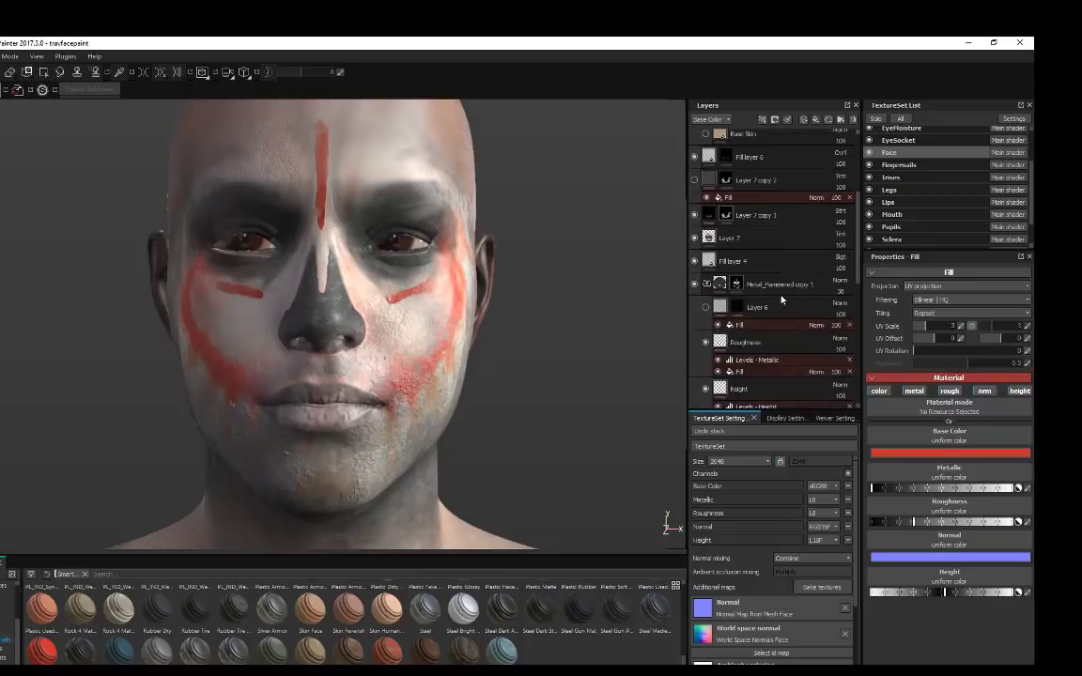
scroll(777, 300, up, 2)
click(747, 162)
click(746, 142)
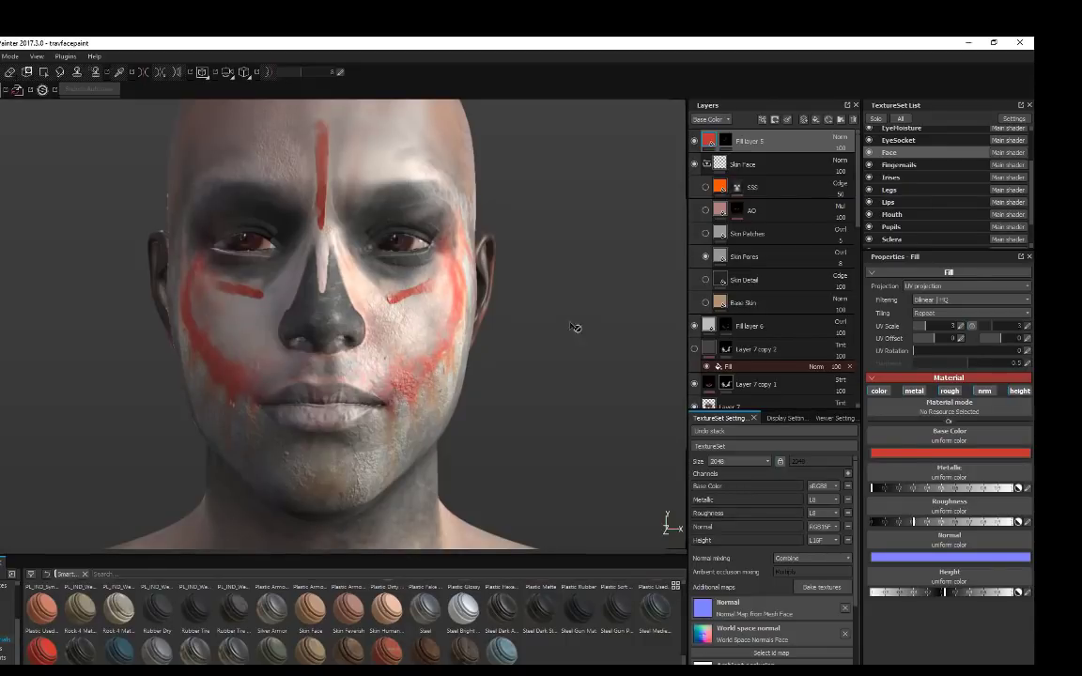
scroll(706, 218, down, 3)
scroll(705, 218, up, 3)
Step: Examine the T-pose character in the other Substance Painter window and the source figure in DAZ Studio from several angles
mouse_move(686, 673)
click(755, 648)
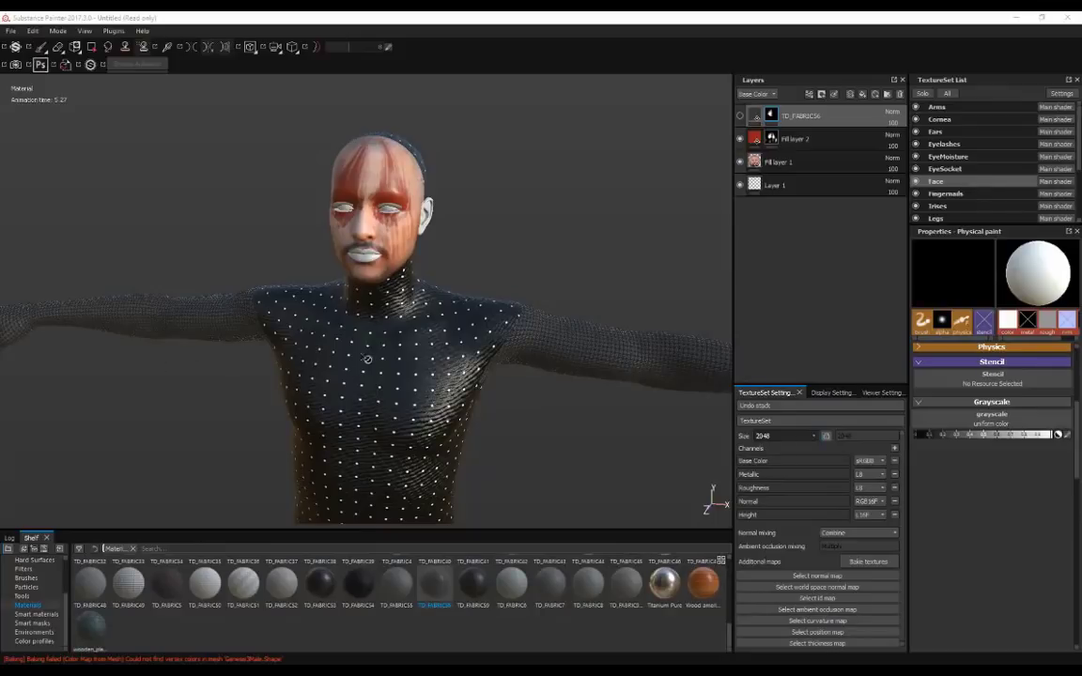
alt+drag(283, 217, 296, 237)
alt+right_drag(295, 237, 287, 186)
alt+drag(487, 198, 343, 193)
alt+right_drag(343, 193, 493, 193)
mouse_move(493, 192)
alt+mouse_down()
mouse_move(267, 153)
mouse_move(329, 184)
mouse_move(493, 178)
mouse_move(265, 156)
mouse_move(312, 227)
mouse_move(314, 177)
mouse_move(598, 190)
mouse_move(270, 186)
mouse_move(407, 159)
mouse_move(249, 176)
mouse_move(299, 193)
mouse_move(272, 192)
alt+mouse_up()
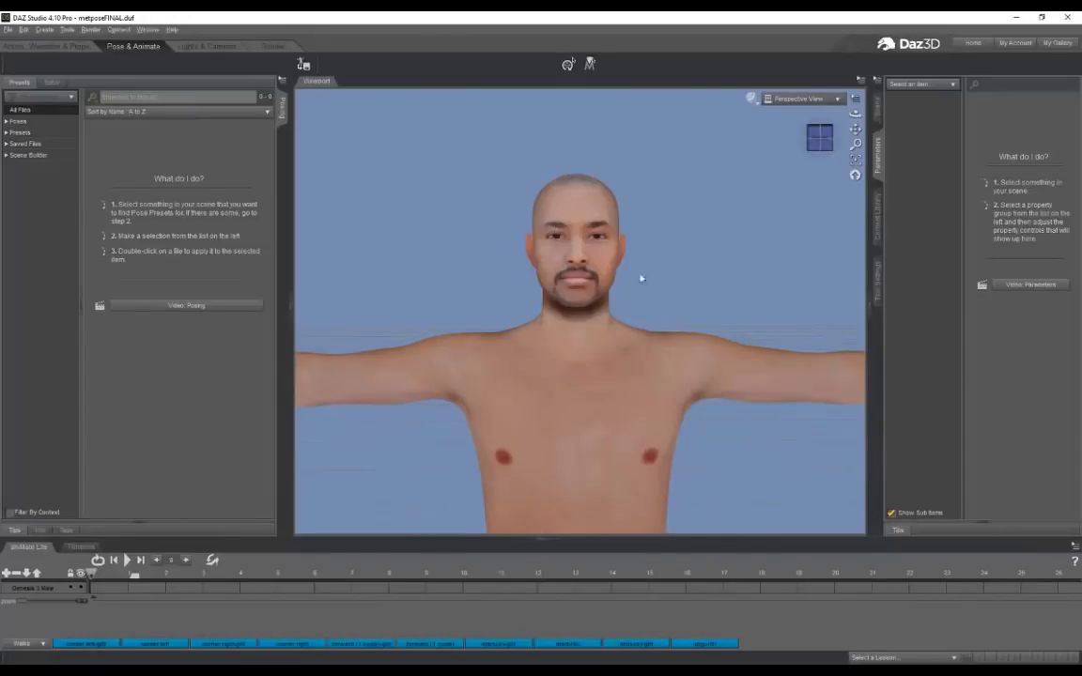
scroll(634, 291, up, 2)
scroll(627, 315, down, 5)
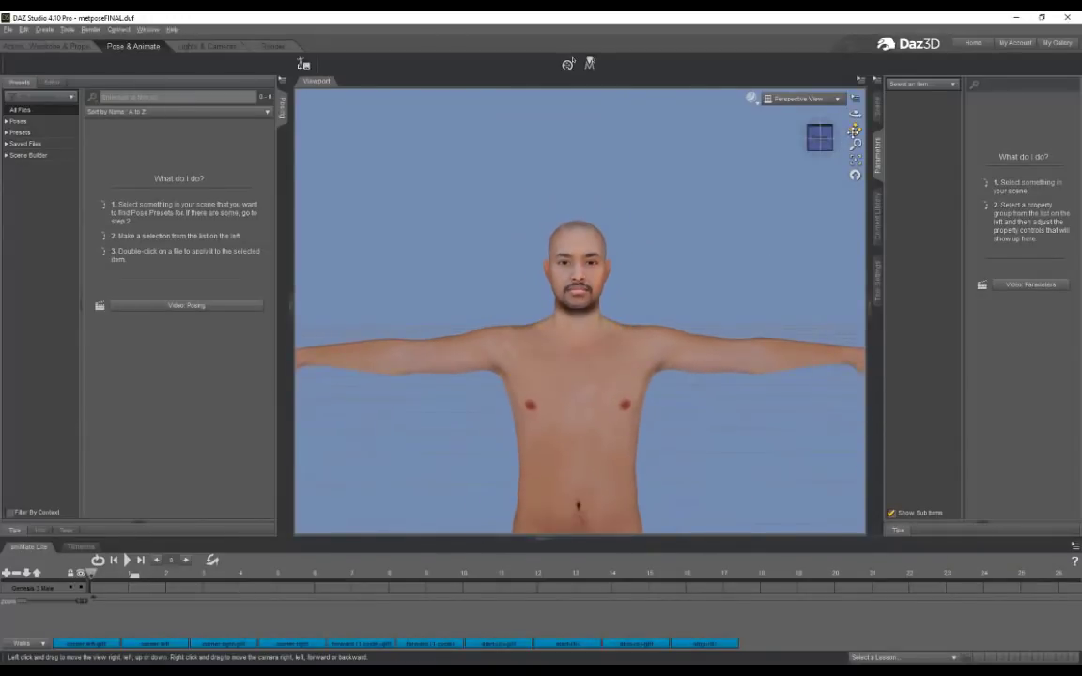
mouse_move(853, 132)
mouse_down()
mouse_move(850, 118)
mouse_move(853, 132)
mouse_up()
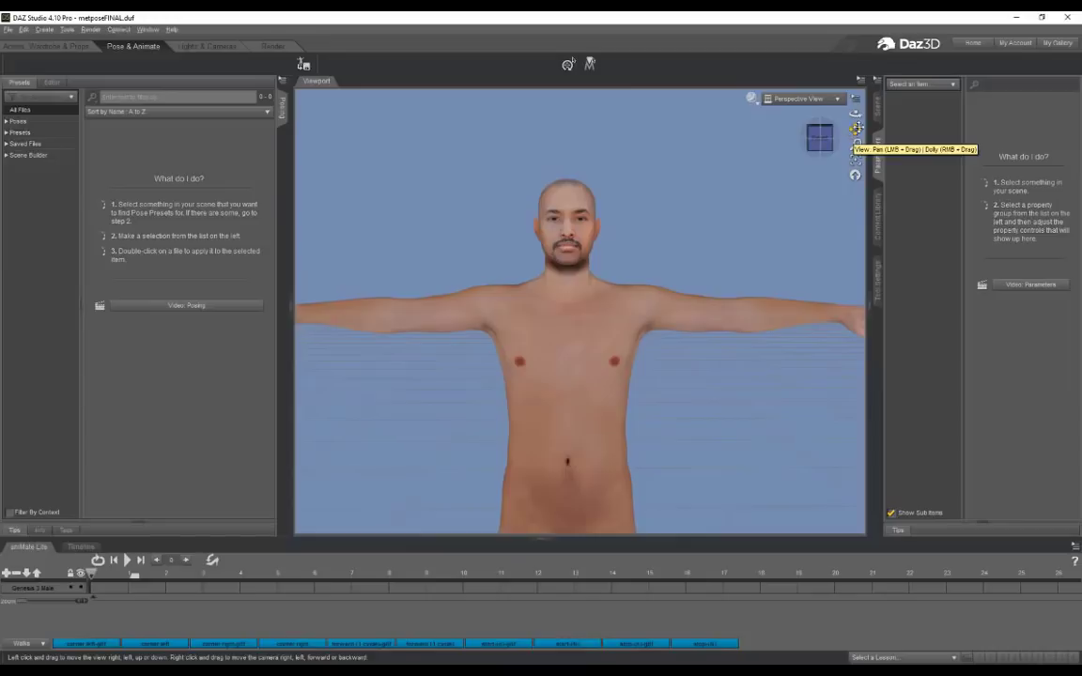
mouse_move(855, 114)
mouse_down()
mouse_move(826, 116)
mouse_move(855, 115)
mouse_up()
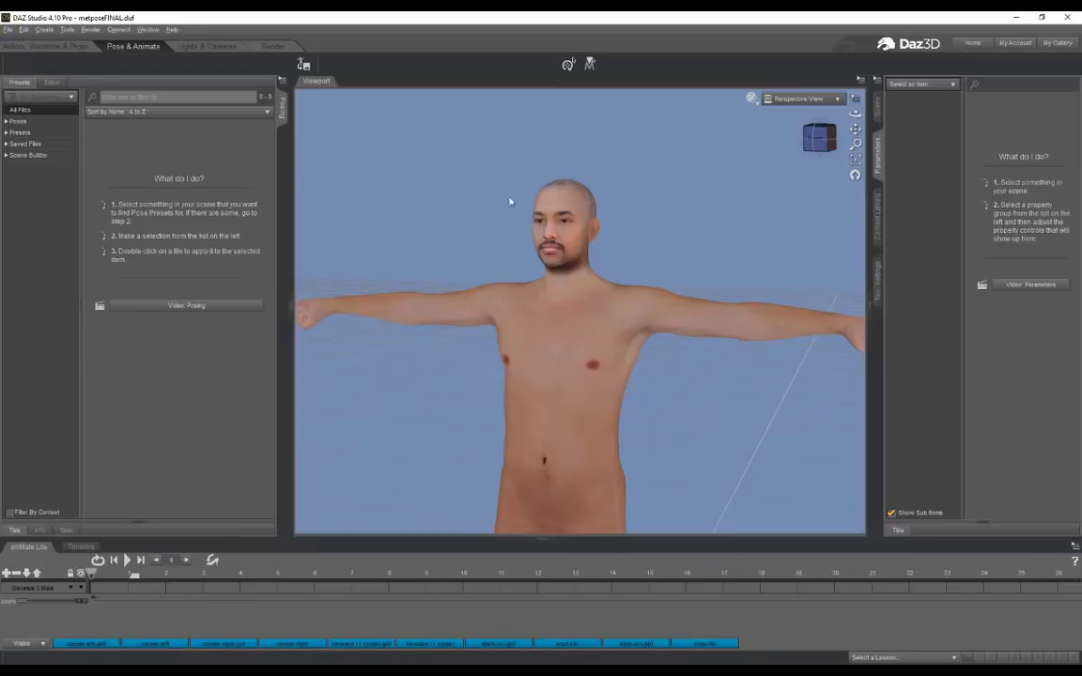
scroll(526, 200, up, 5)
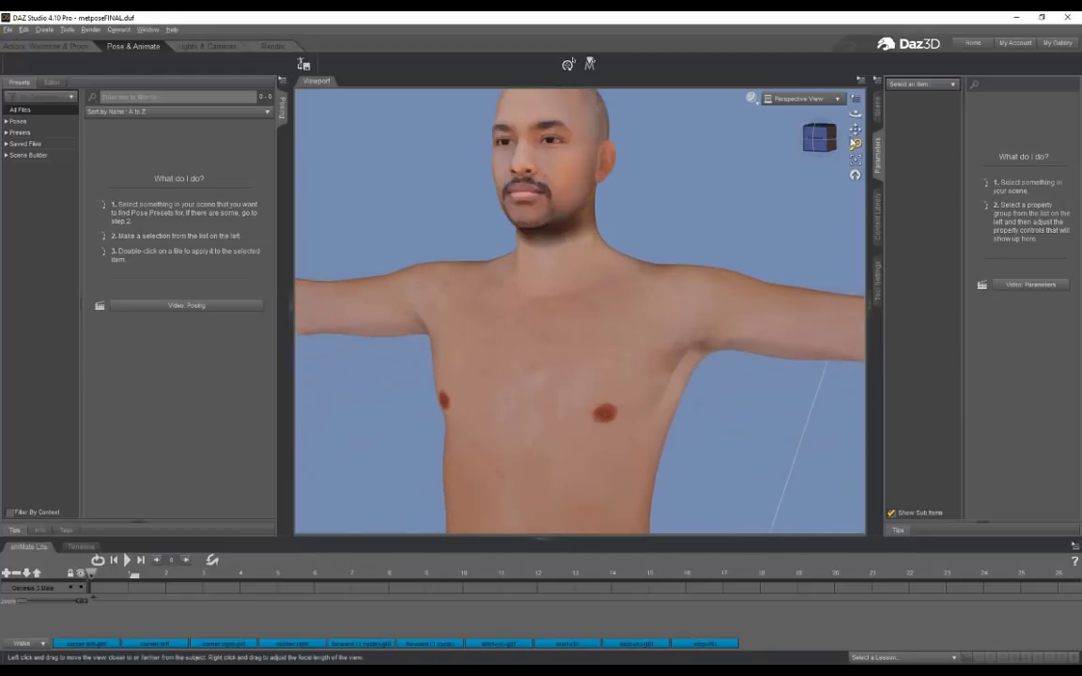
drag(855, 129, 874, 195)
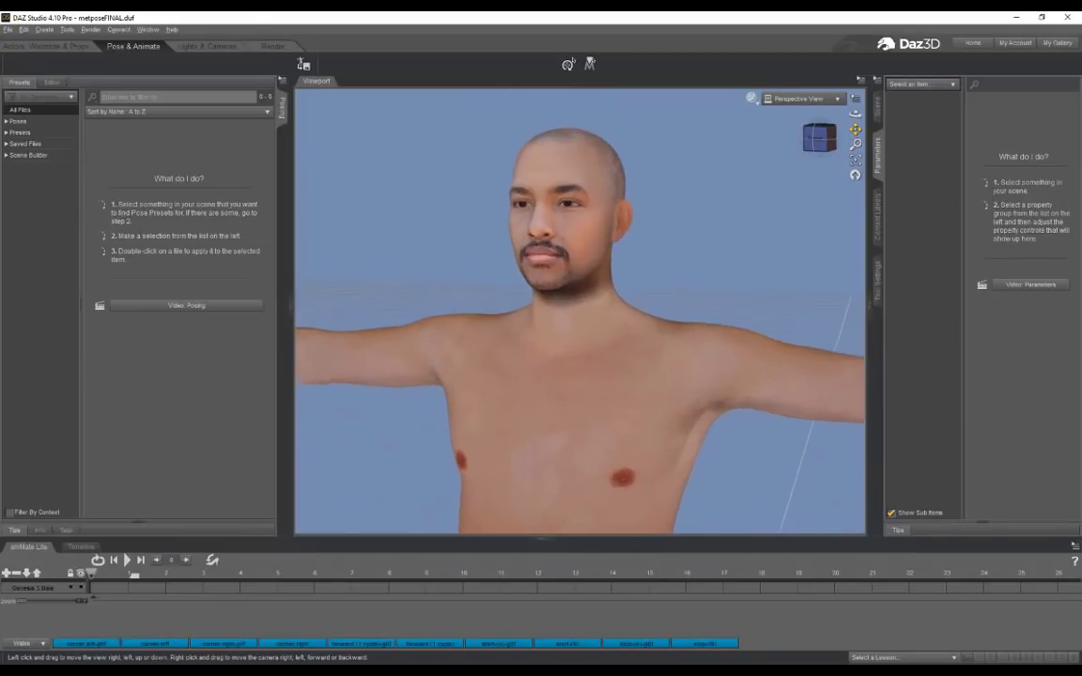
Step: Export the figure as a Wavefront Object named TRAVPAINT.obj into Desktop > Trav Donut Soft Body Experiment > tpose
click(10, 31)
click(37, 162)
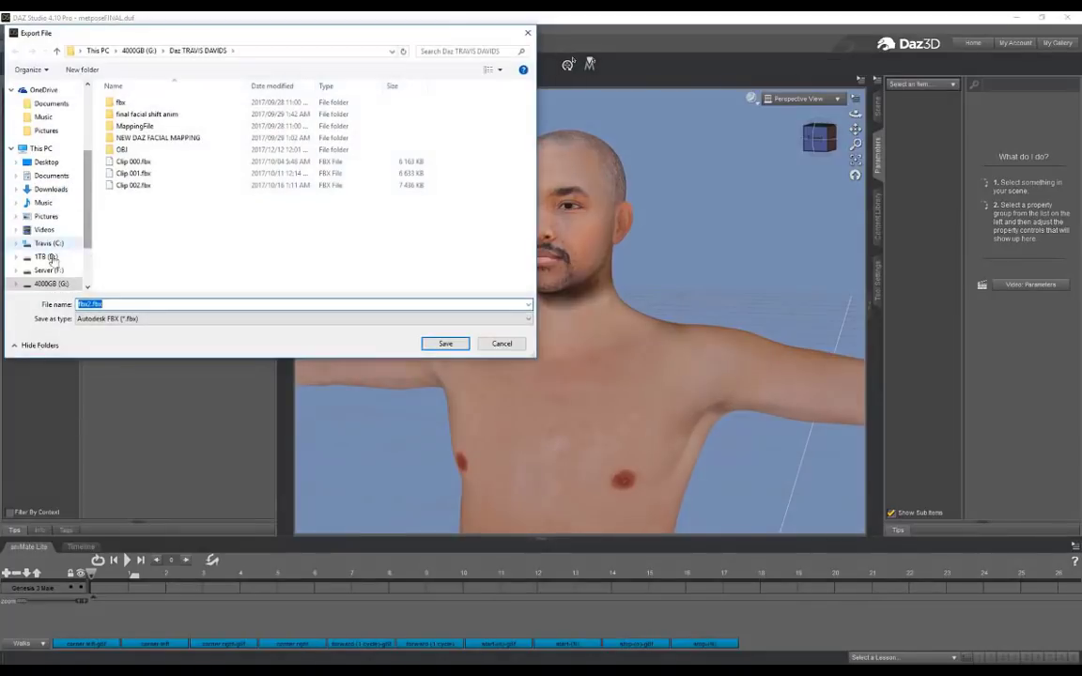
click(46, 161)
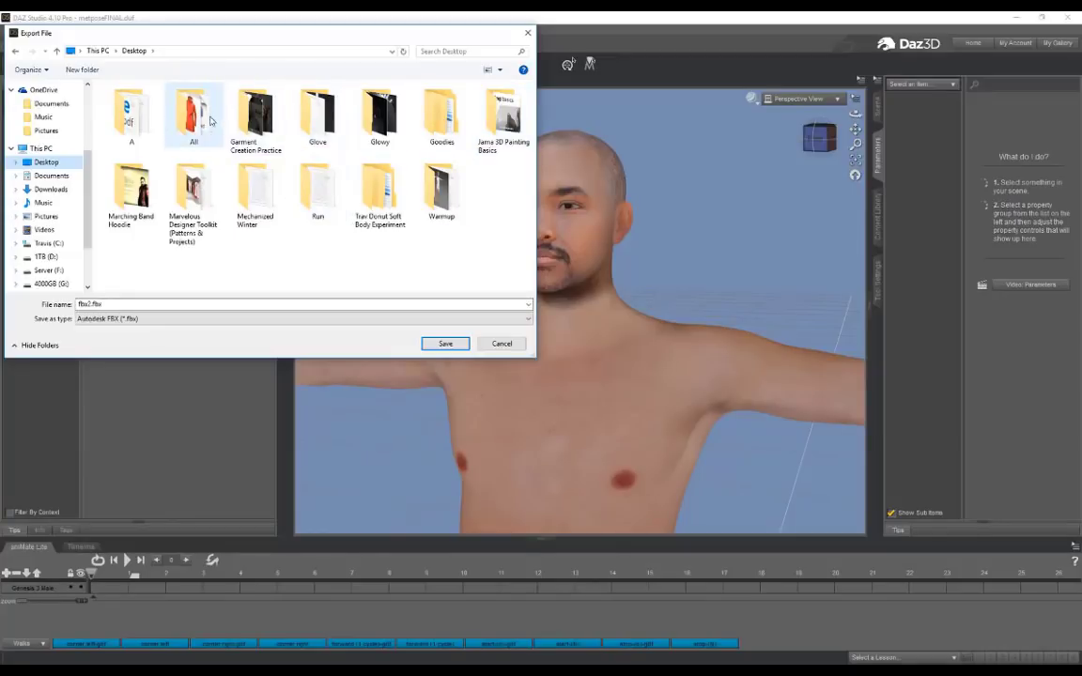
double_click(388, 192)
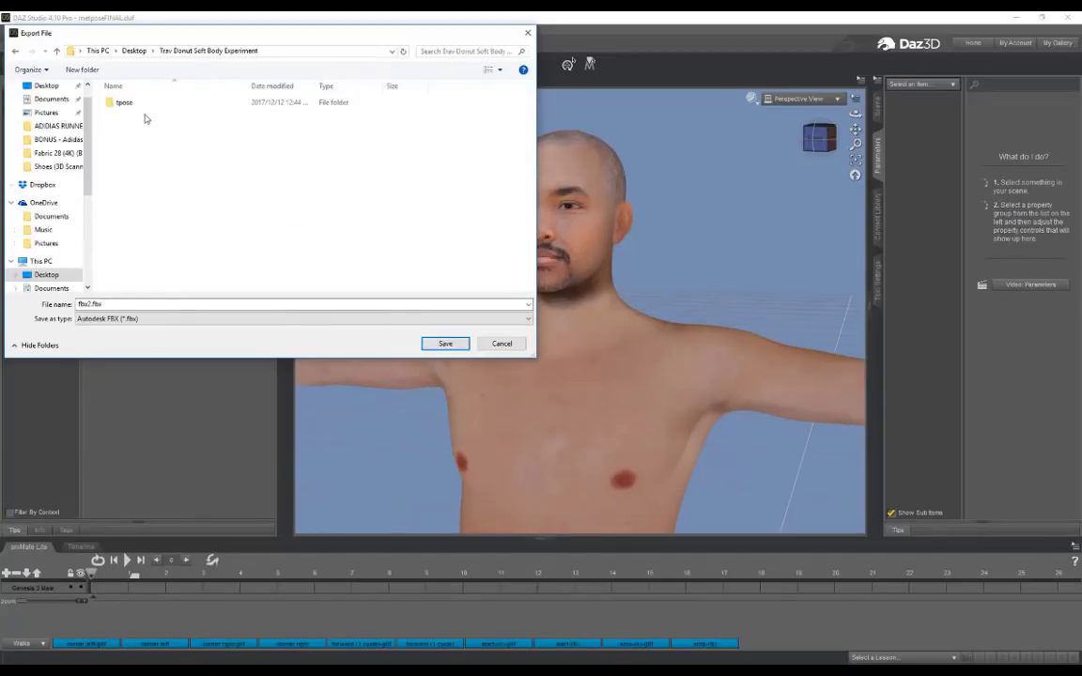
double_click(121, 101)
click(115, 318)
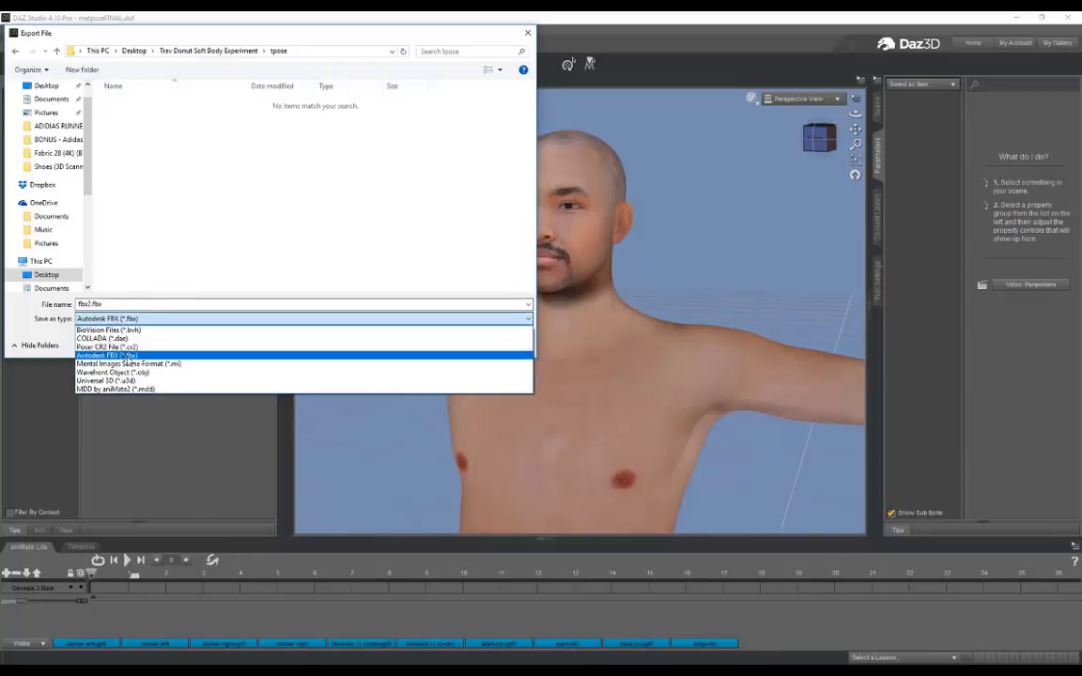
click(136, 378)
double_click(83, 304)
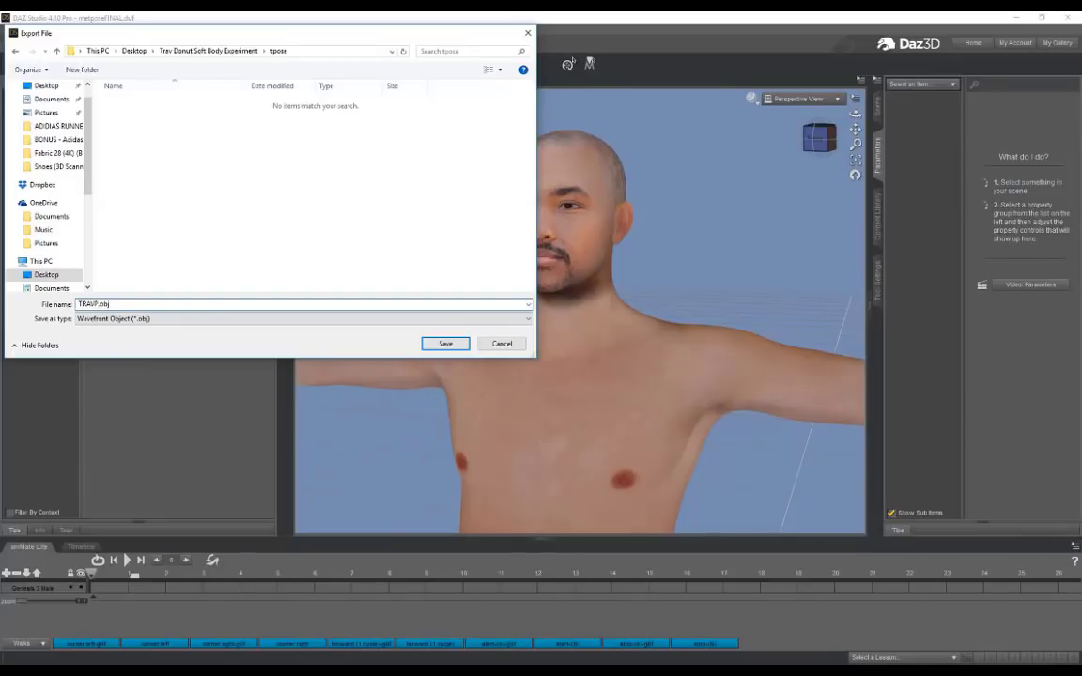
click(445, 344)
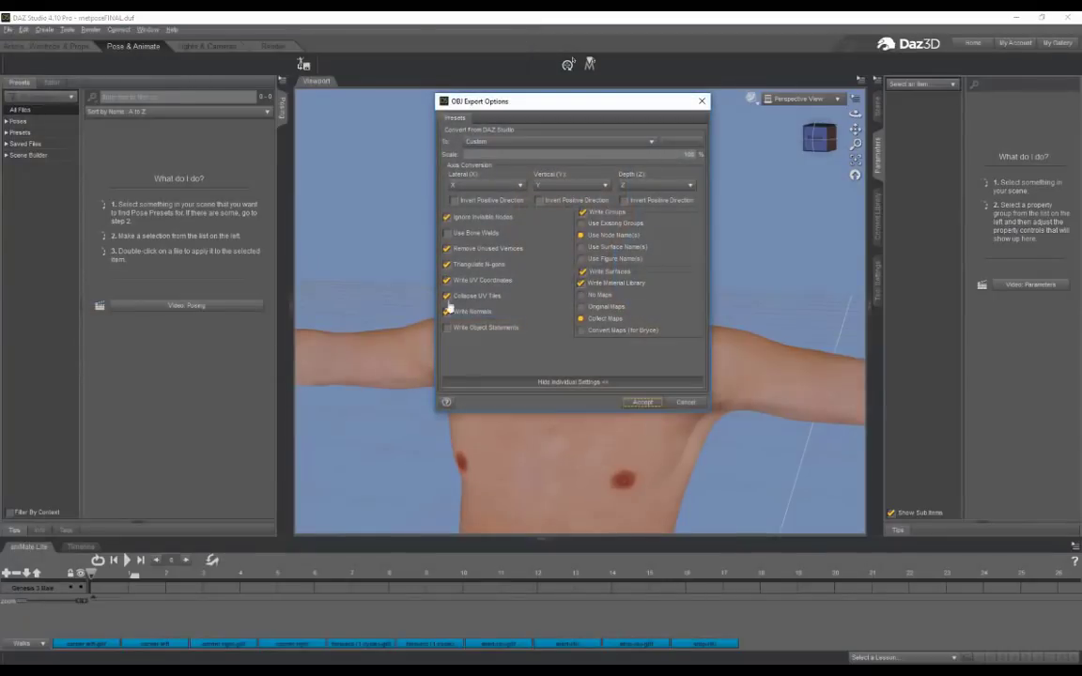
Step: Accept the OBJ export options with Collapse UV Tiles enabled and Collect Maps chosen for the material library
click(447, 295)
drag(462, 105, 365, 106)
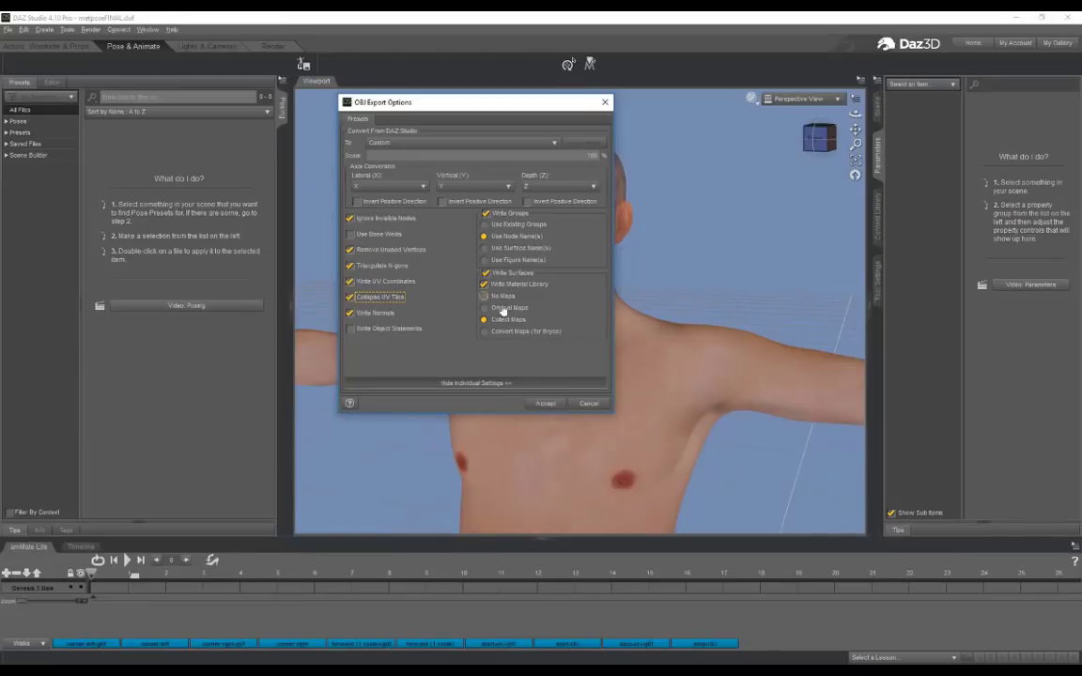
click(546, 404)
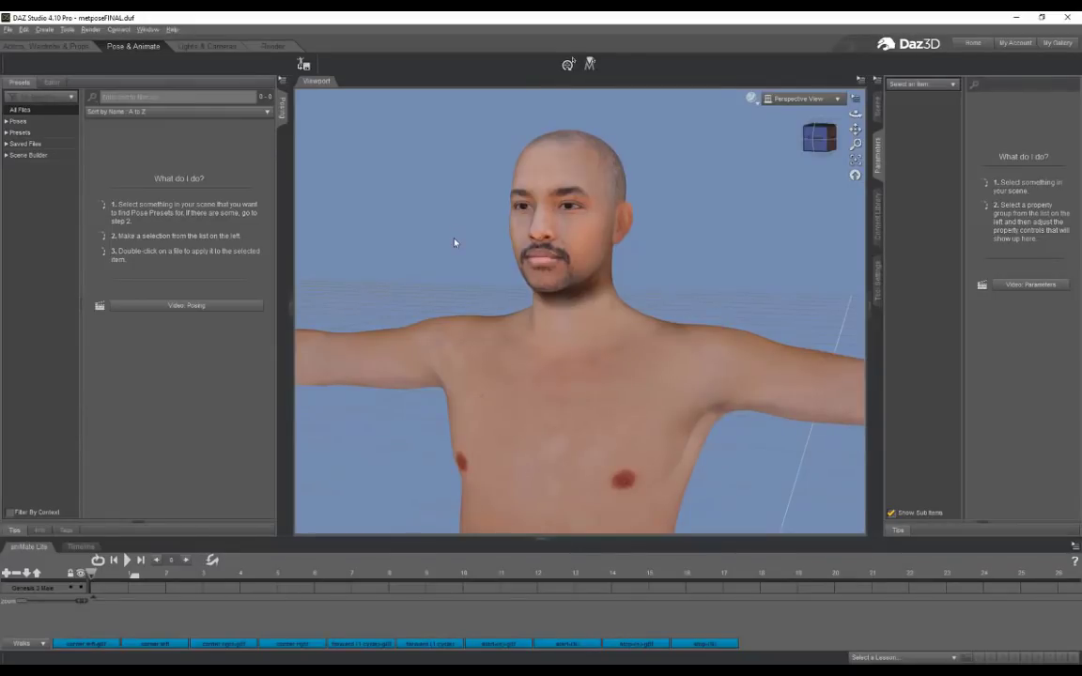
Step: Switch to Substance Painter and start a new project, discarding the changes to the current one
scroll(489, 233, up, 4)
scroll(487, 233, down, 6)
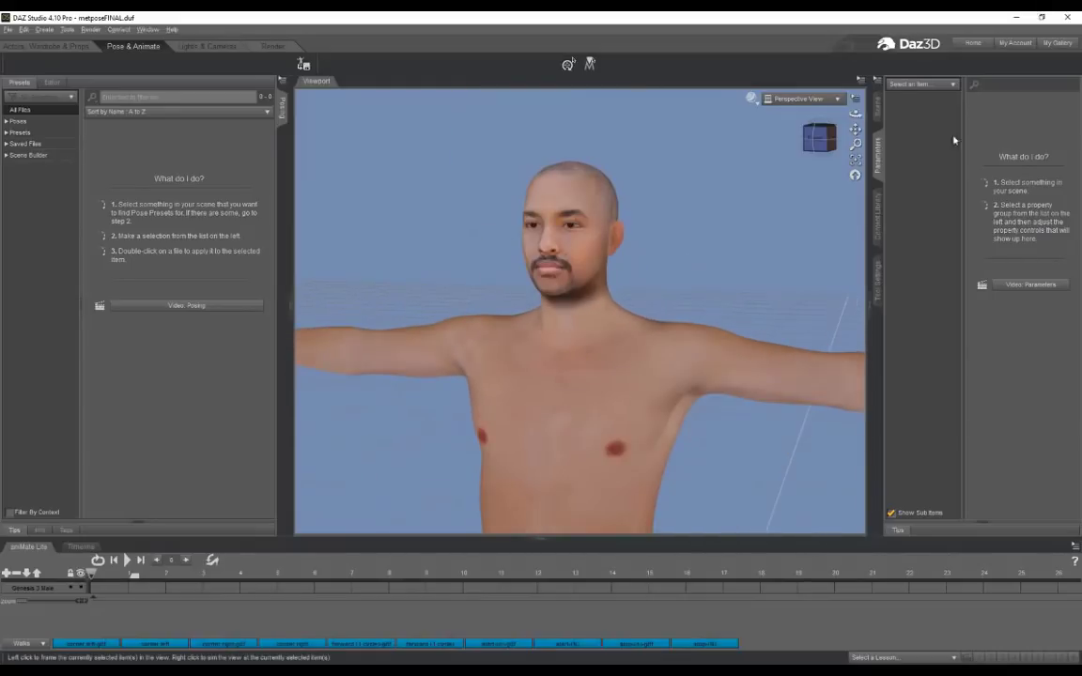
click(817, 138)
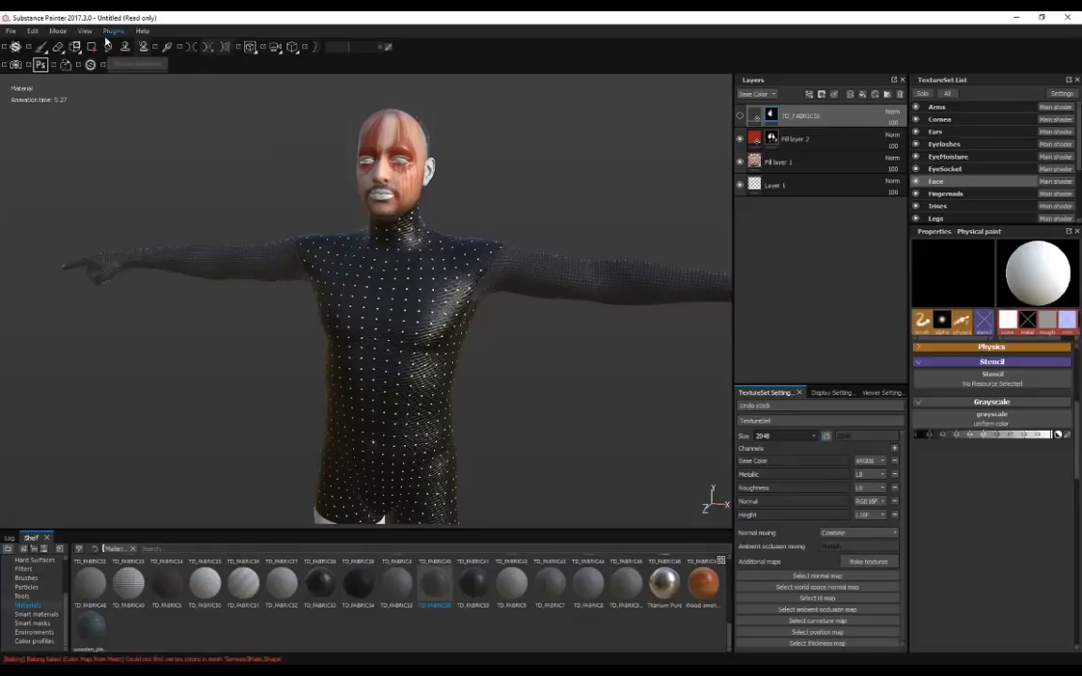
click(13, 33)
click(19, 44)
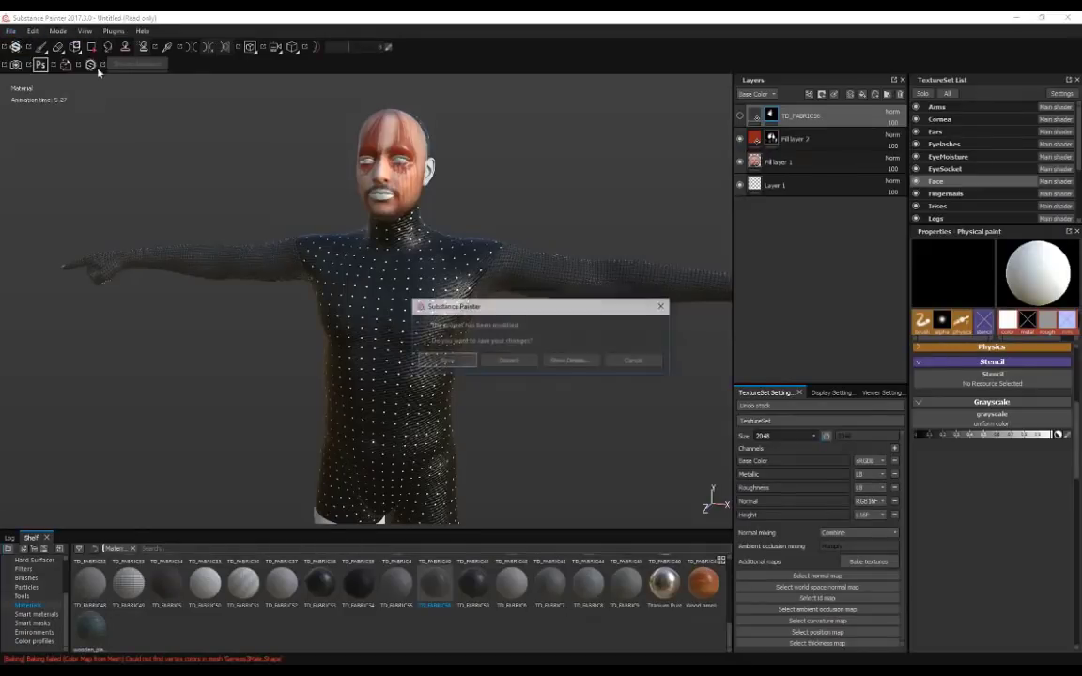
click(517, 365)
Step: Choose TRAVPAINT.obj from the desktop's Trav Donut Soft Body Experiment > tpose folder as the new project's mesh
click(641, 239)
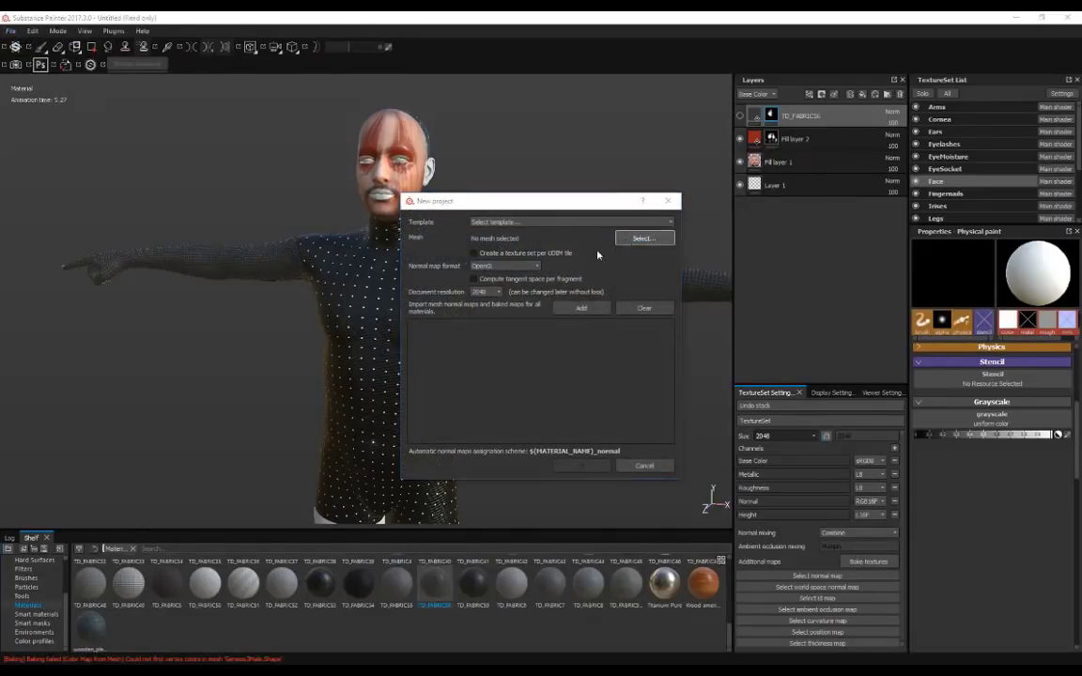
scroll(449, 394, up, 2)
click(447, 406)
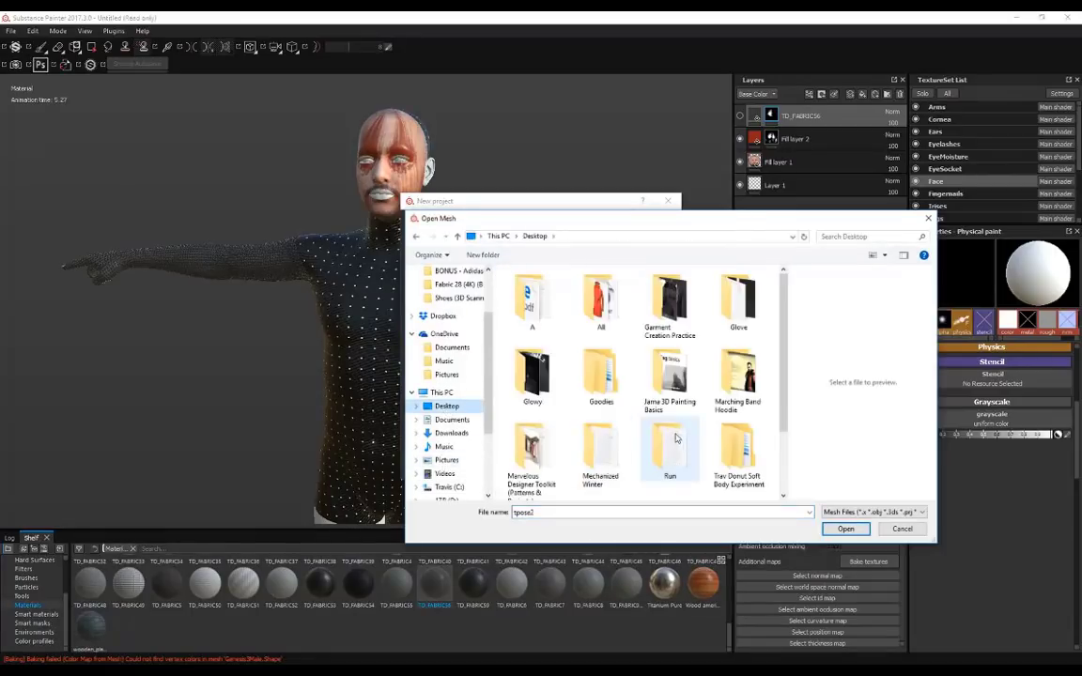
double_click(737, 441)
double_click(542, 289)
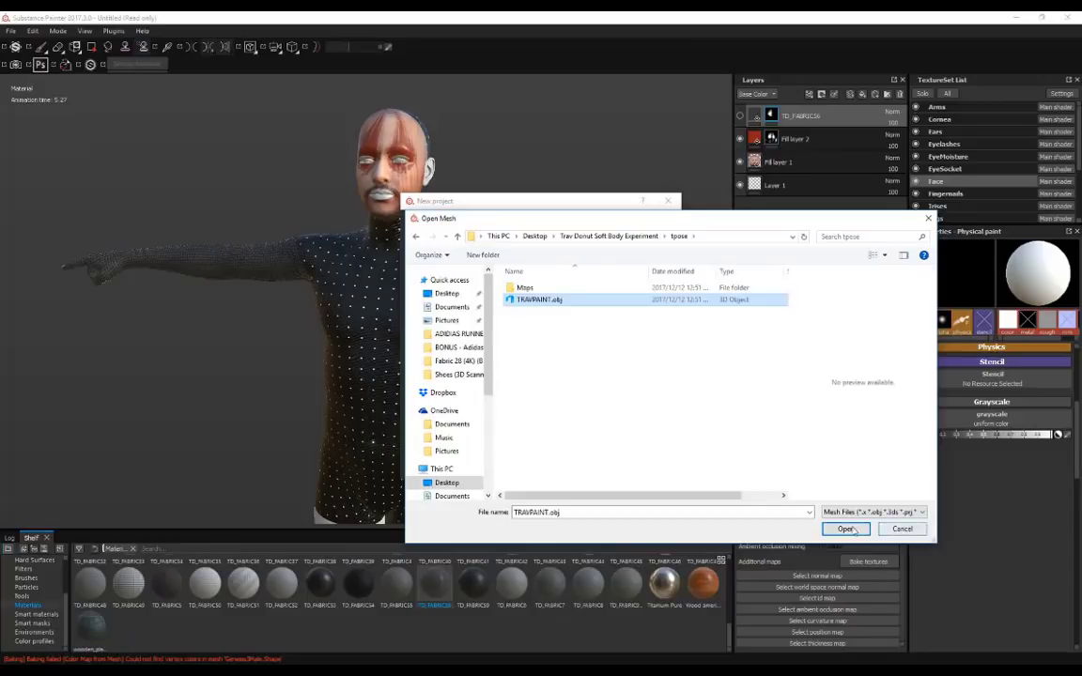
double_click(545, 300)
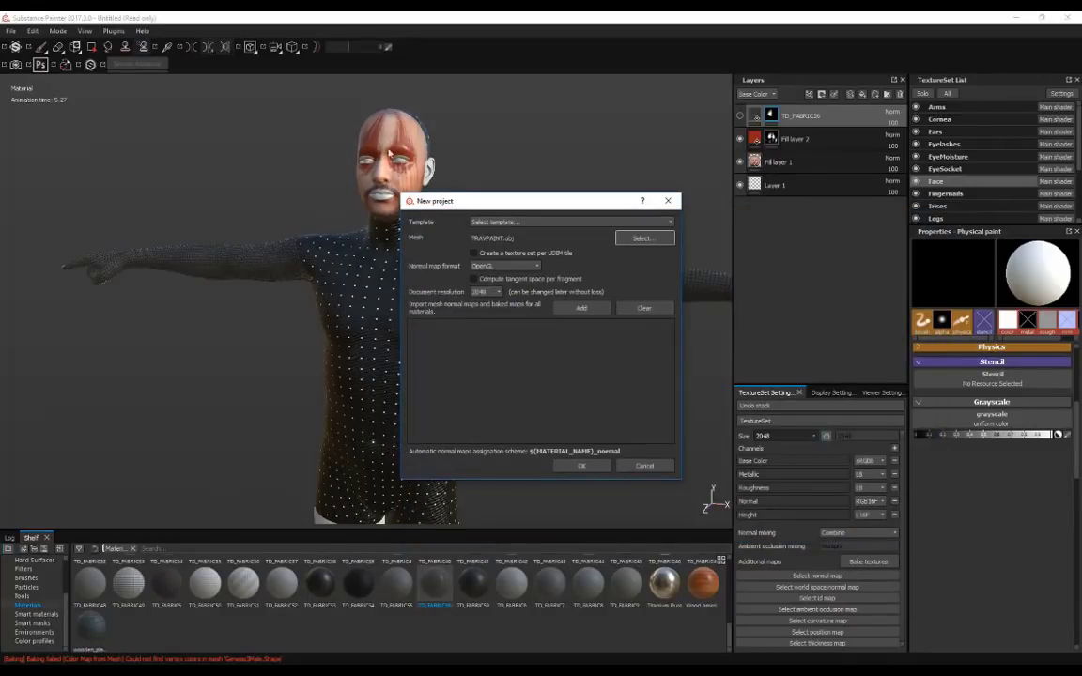
Step: Switch to the Trav Donut Soft Body Experiment window in File Explorer and open the Maps folder inside tpose
click(313, 670)
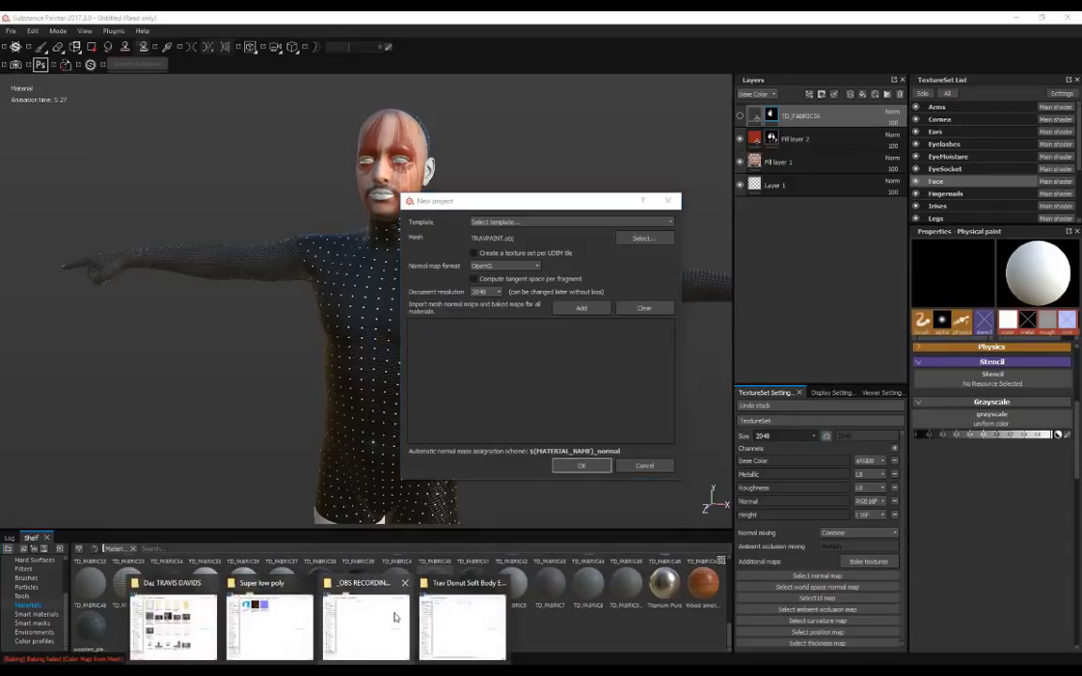
click(473, 616)
double_click(132, 88)
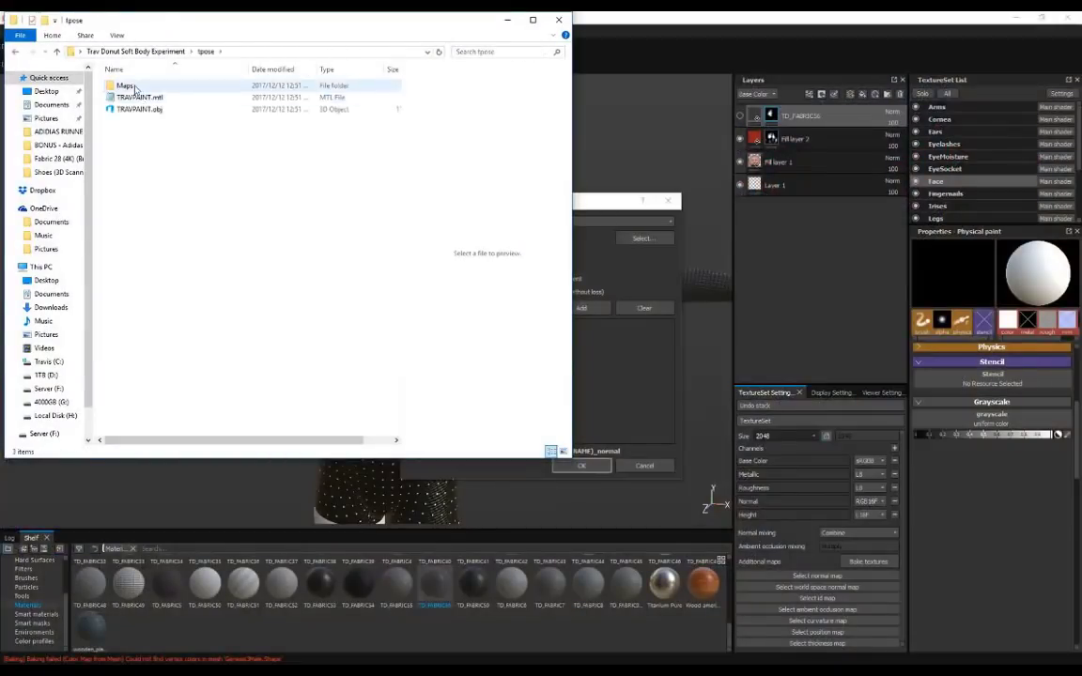
double_click(126, 86)
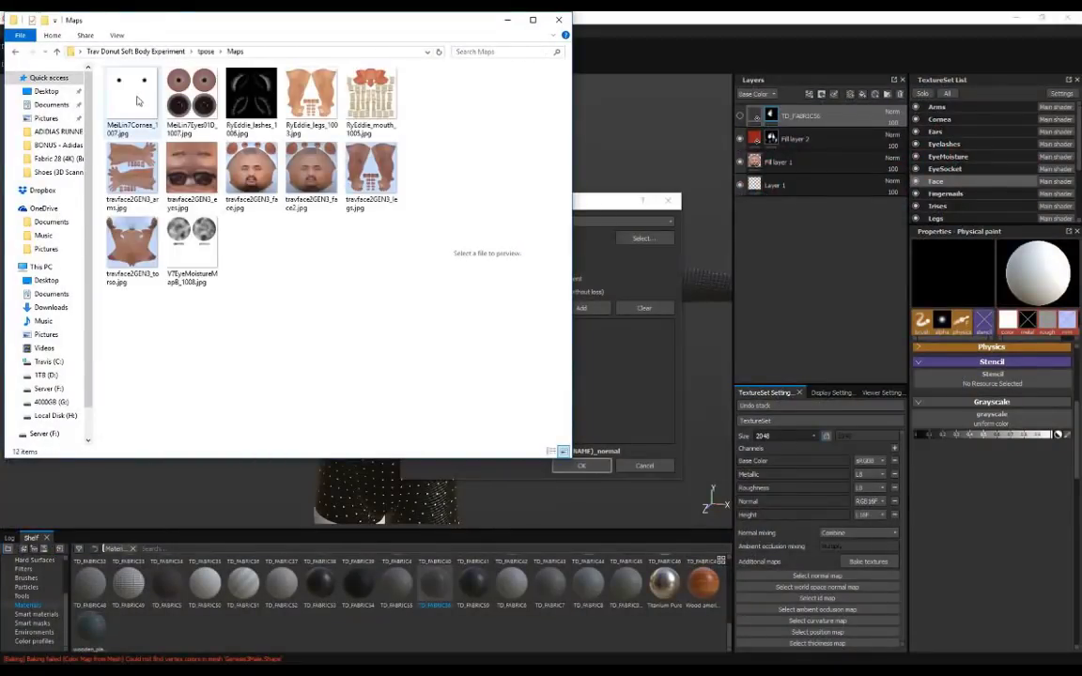
Step: Preview the exported face, arms, legs and torso texture images in the Maps folder
click(192, 94)
key(Right)
key(Right)
key(Right)
key(Down)
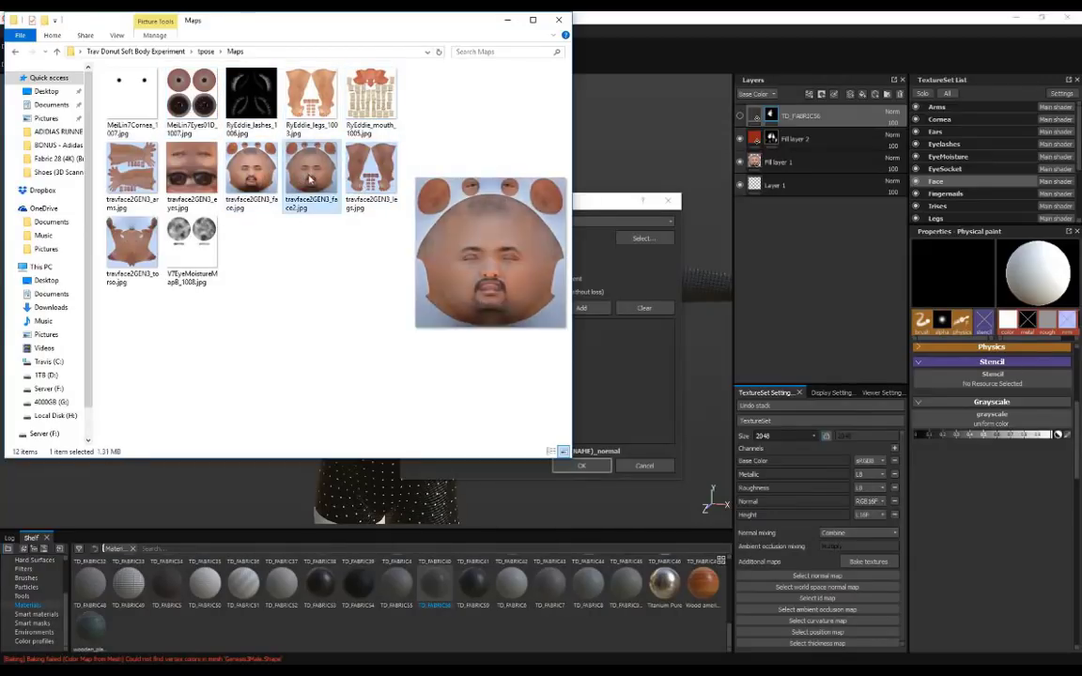
click(145, 173)
click(361, 188)
click(315, 114)
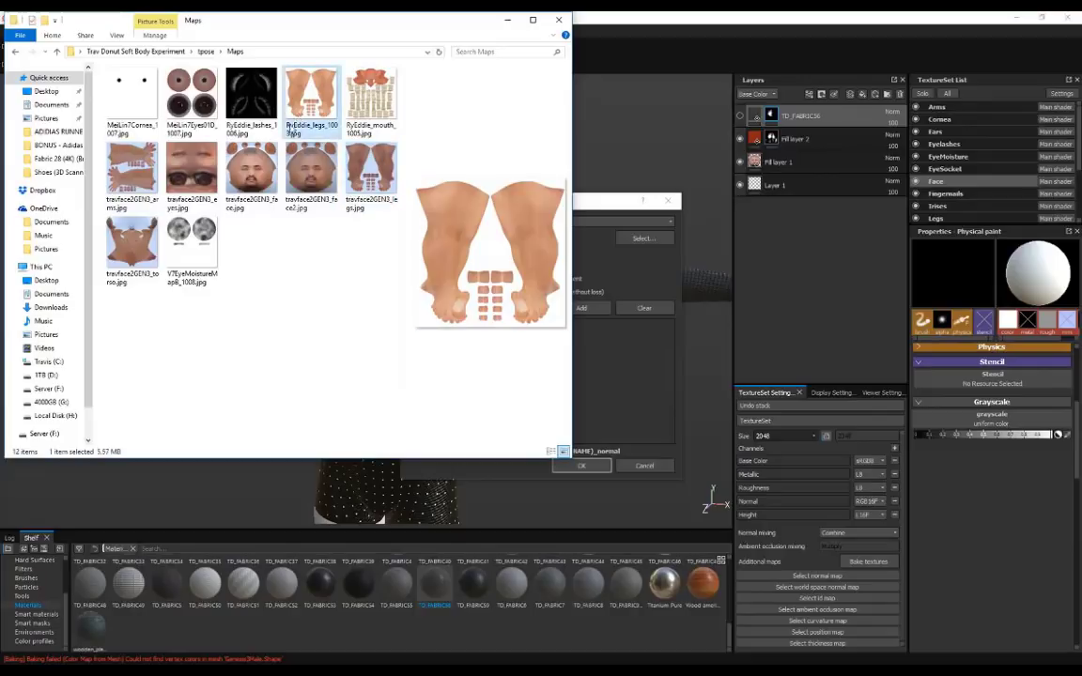
click(138, 177)
click(352, 171)
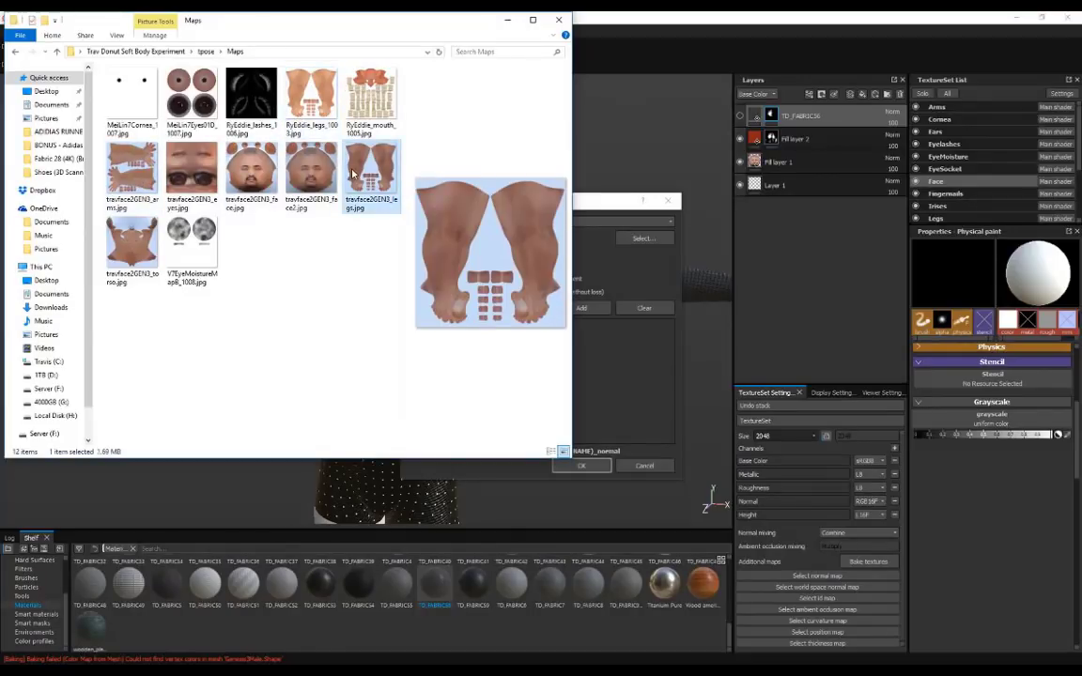
click(267, 176)
click(295, 192)
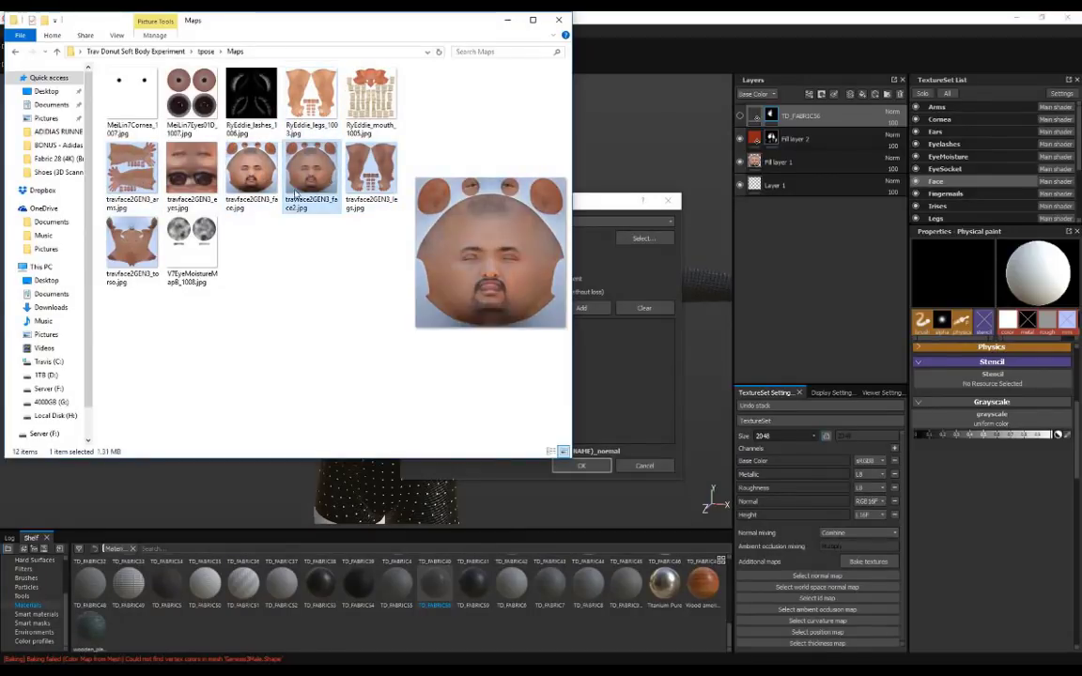
click(325, 276)
click(359, 178)
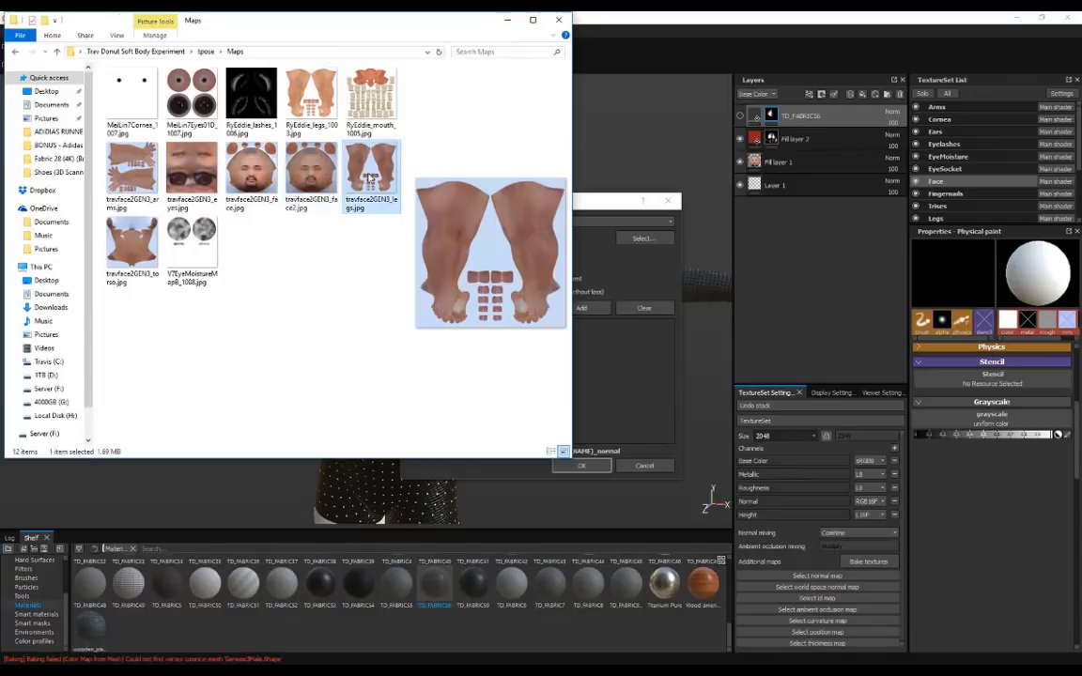
click(127, 174)
click(136, 246)
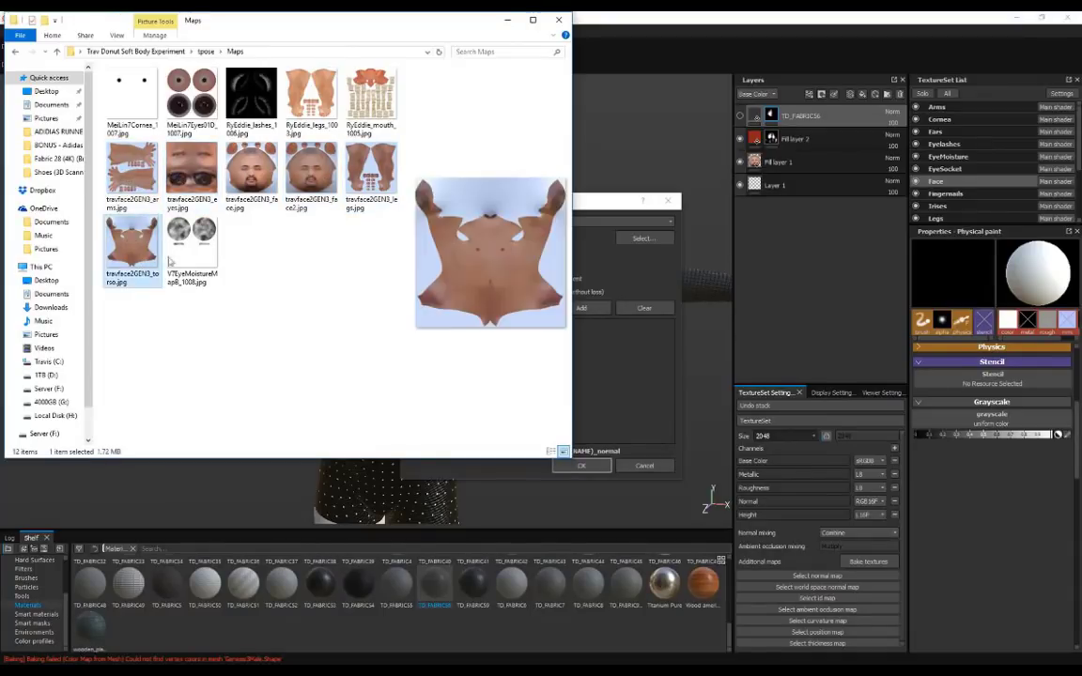
click(267, 260)
Step: Browse to the Maps folder for the new project's map import and select the travface2GEN3 arms, eyes, face2, legs and torso images
click(586, 377)
click(591, 313)
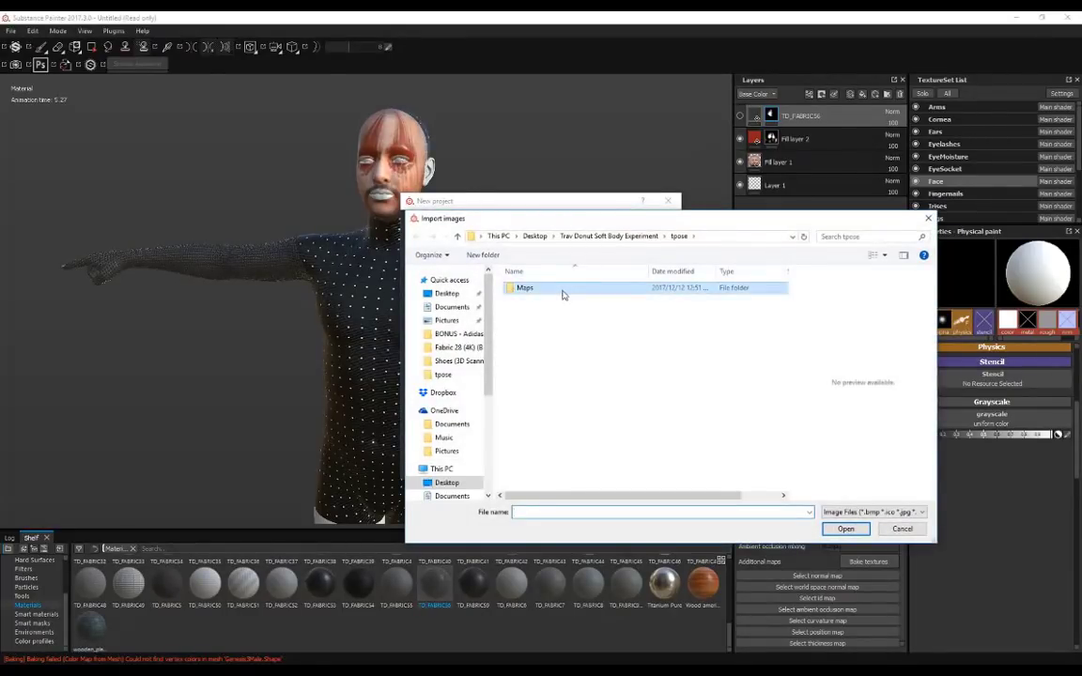
double_click(563, 289)
click(603, 370)
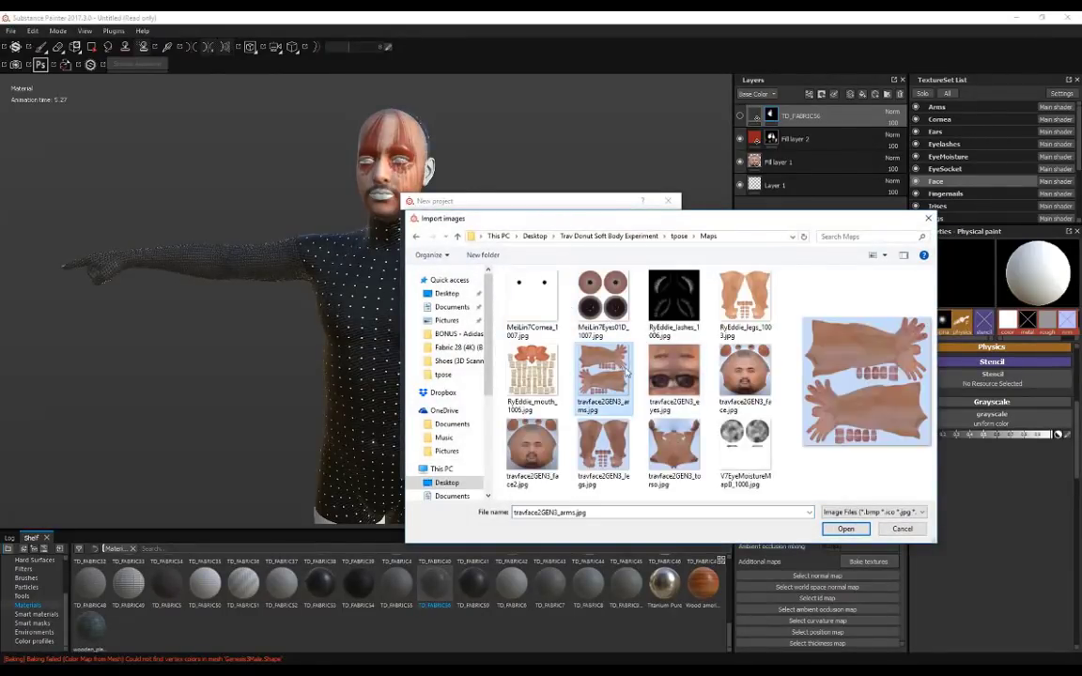
ctrl+click(673, 374)
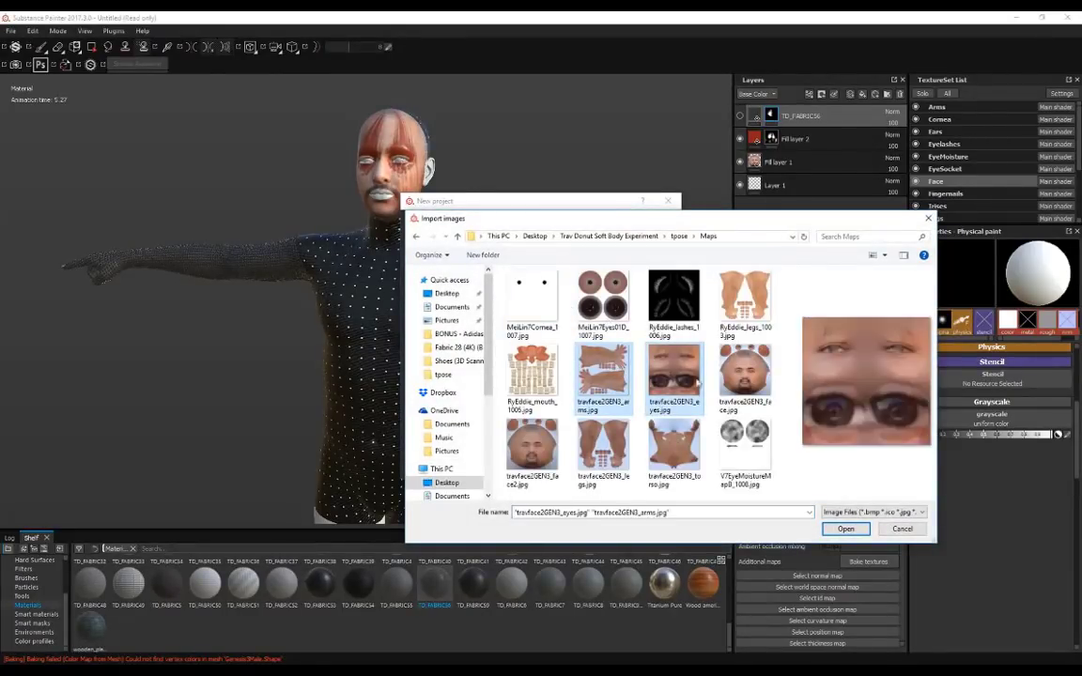
ctrl+click(754, 377)
ctrl+click(741, 381)
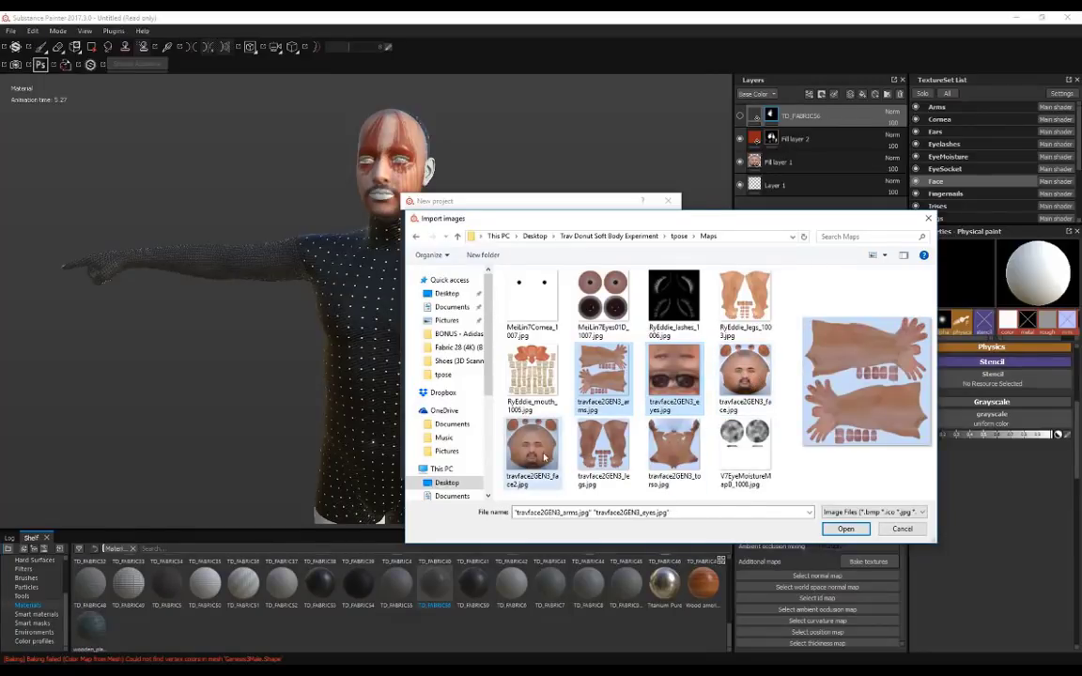
ctrl+click(537, 449)
ctrl+click(603, 449)
ctrl+click(673, 460)
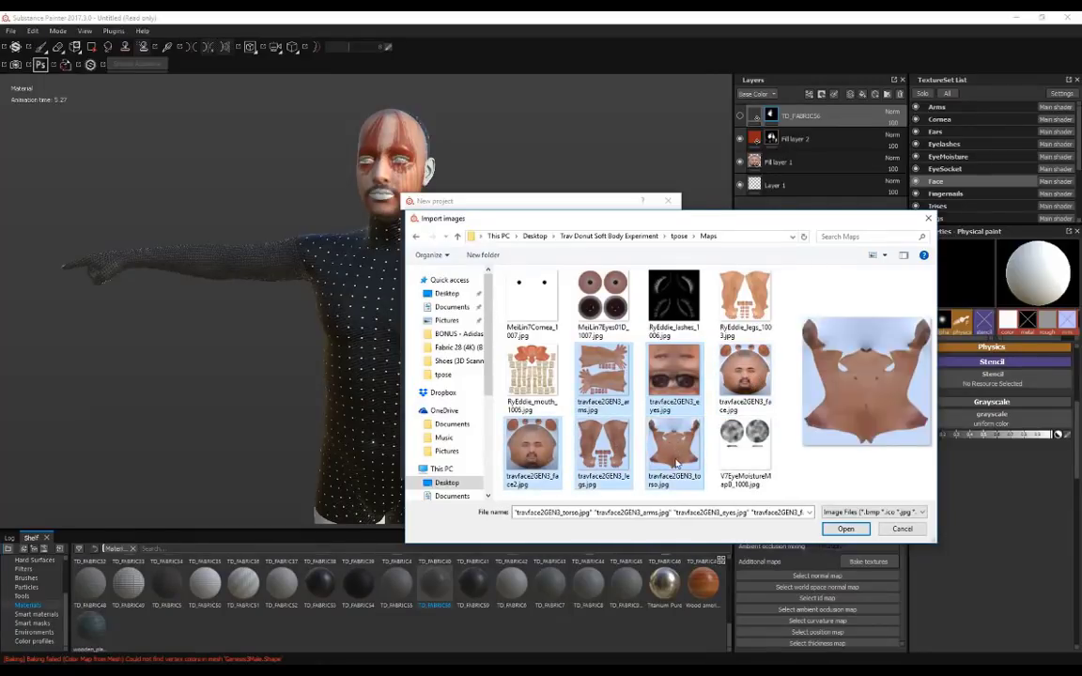
Step: Include the V7EyeMoisture, RyEddie_mouth_1005, MeiLin7Eyes01D_1007 and MeiLin7Cornea_1007 images in the selection and add all selected maps to the project
ctrl+click(744, 453)
ctrl+click(531, 376)
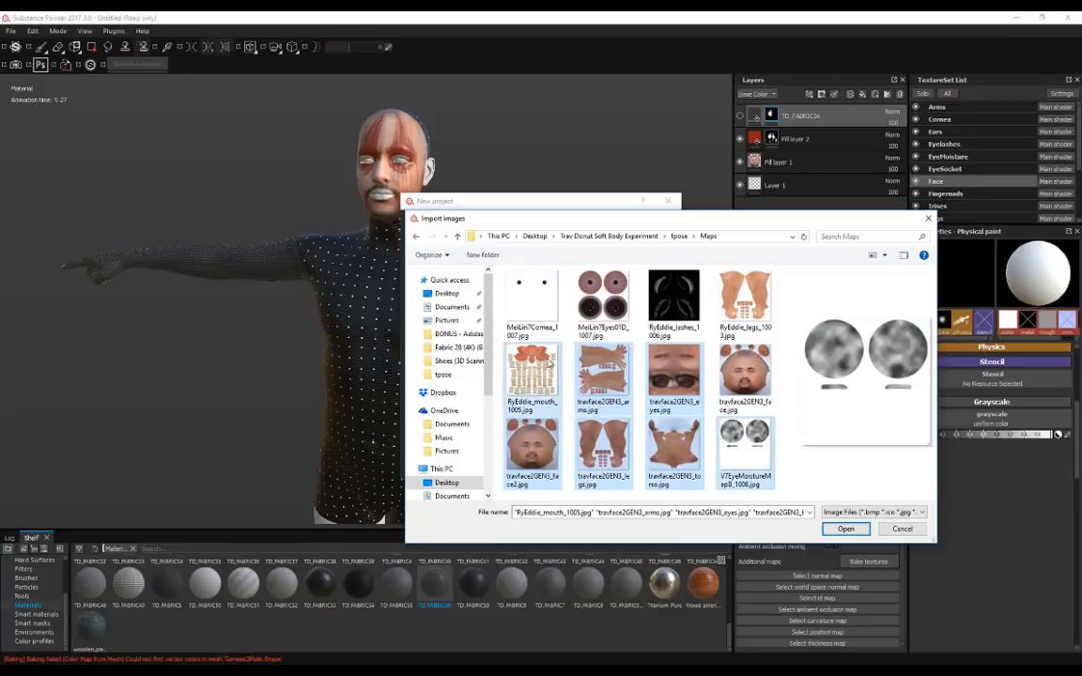
ctrl+click(605, 299)
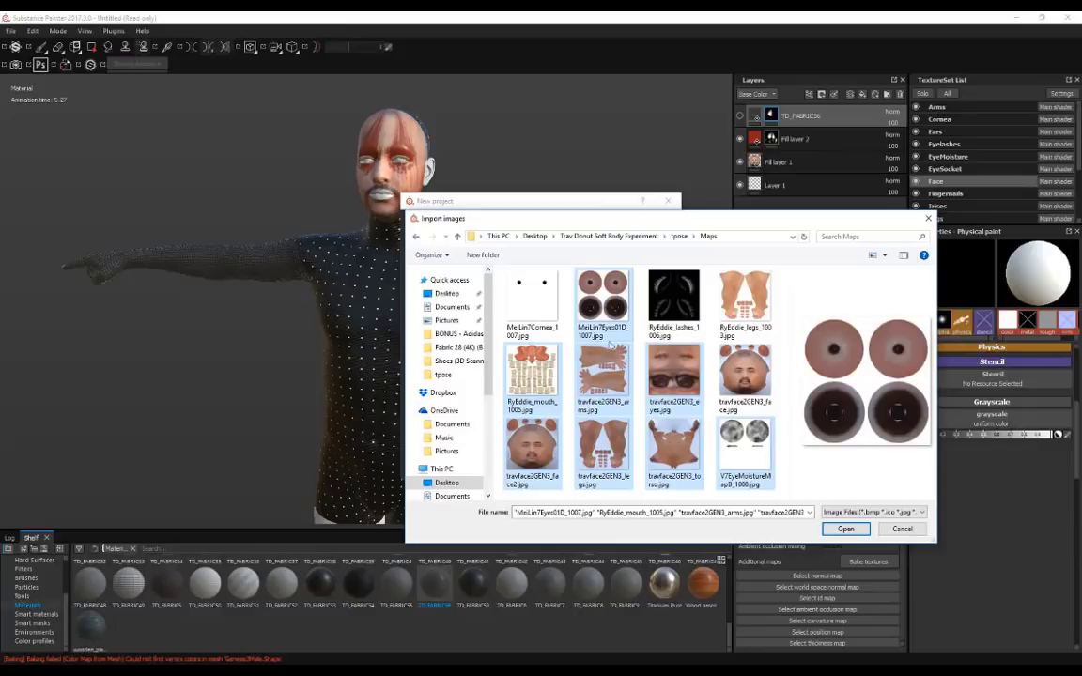
ctrl+click(531, 298)
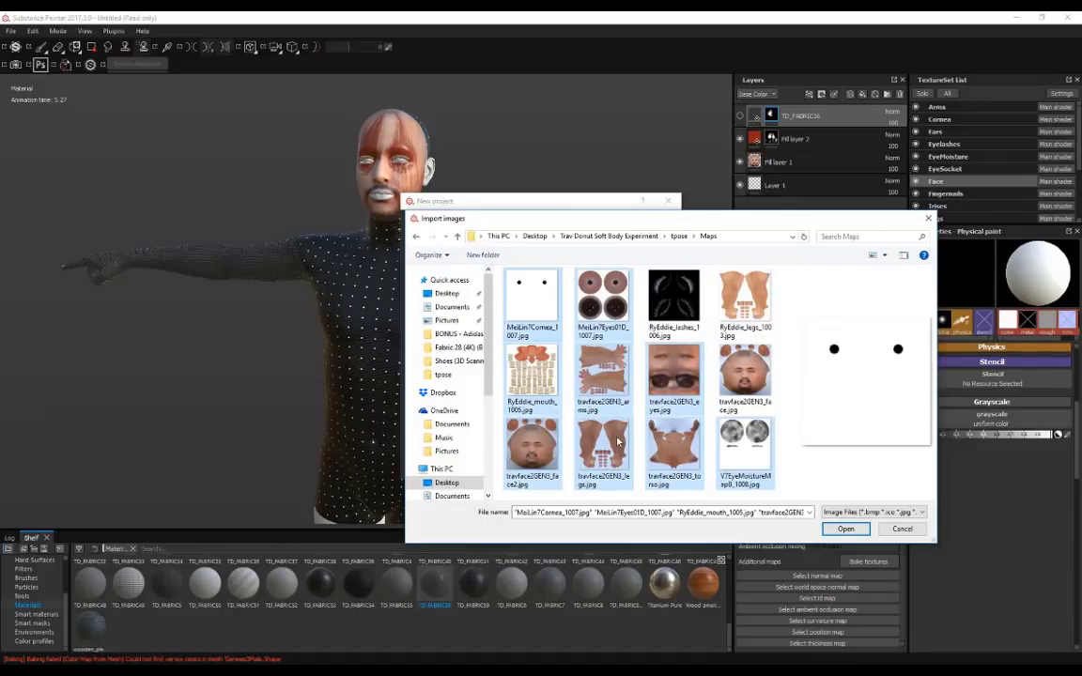
click(845, 530)
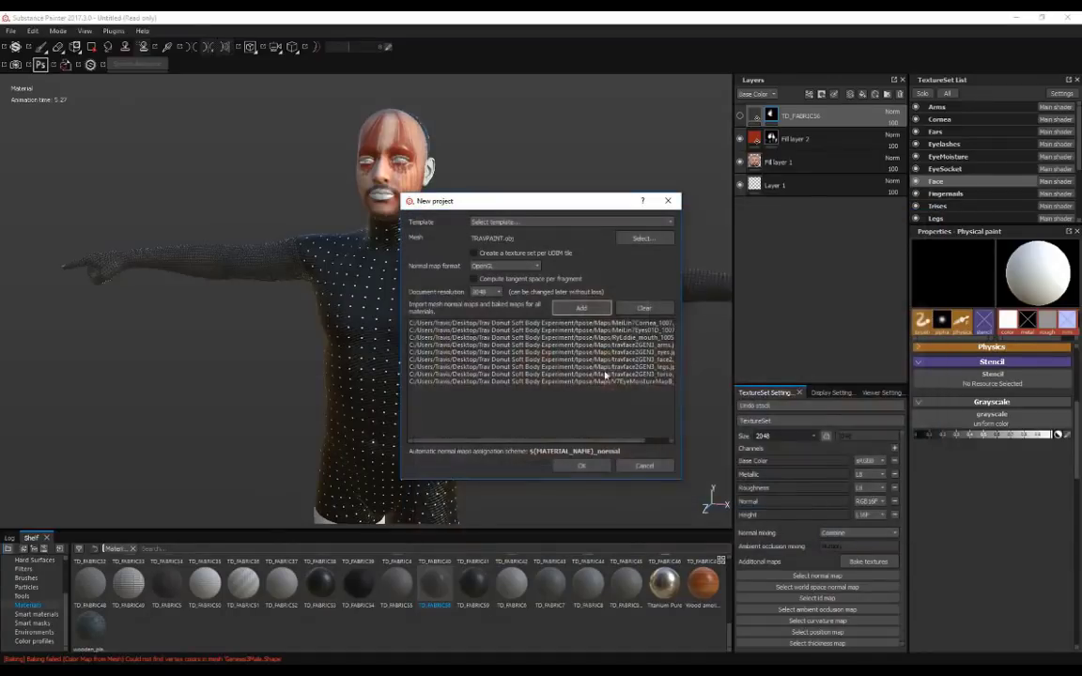
Step: Create the new project and display the imported skin images among the shelf's textures
click(582, 465)
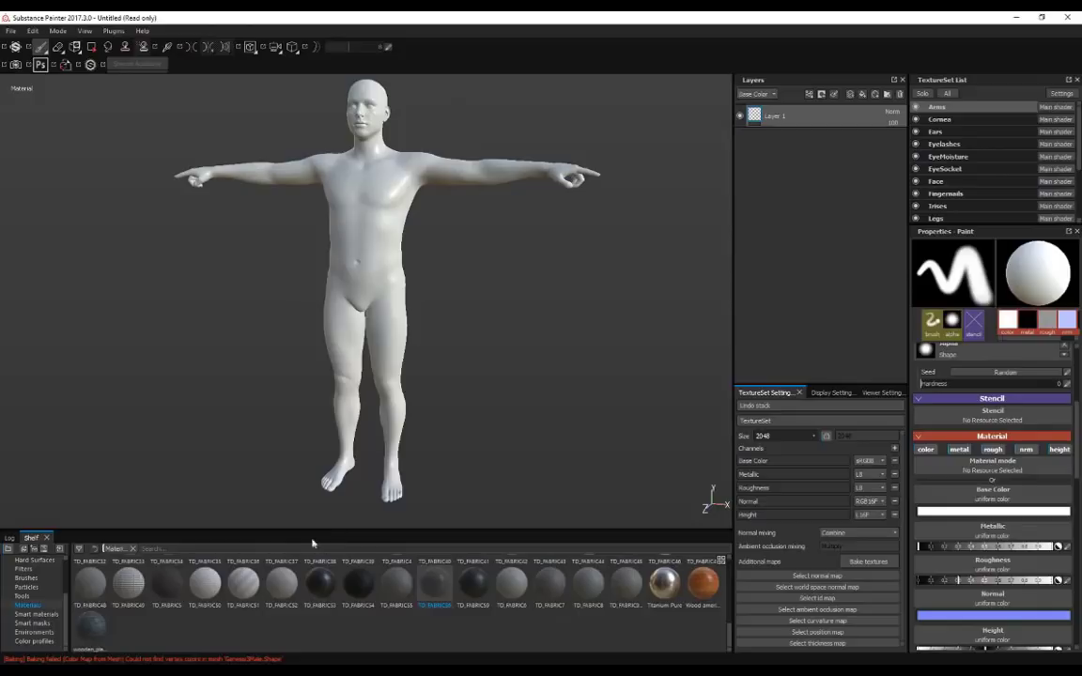
scroll(34, 596, up, 3)
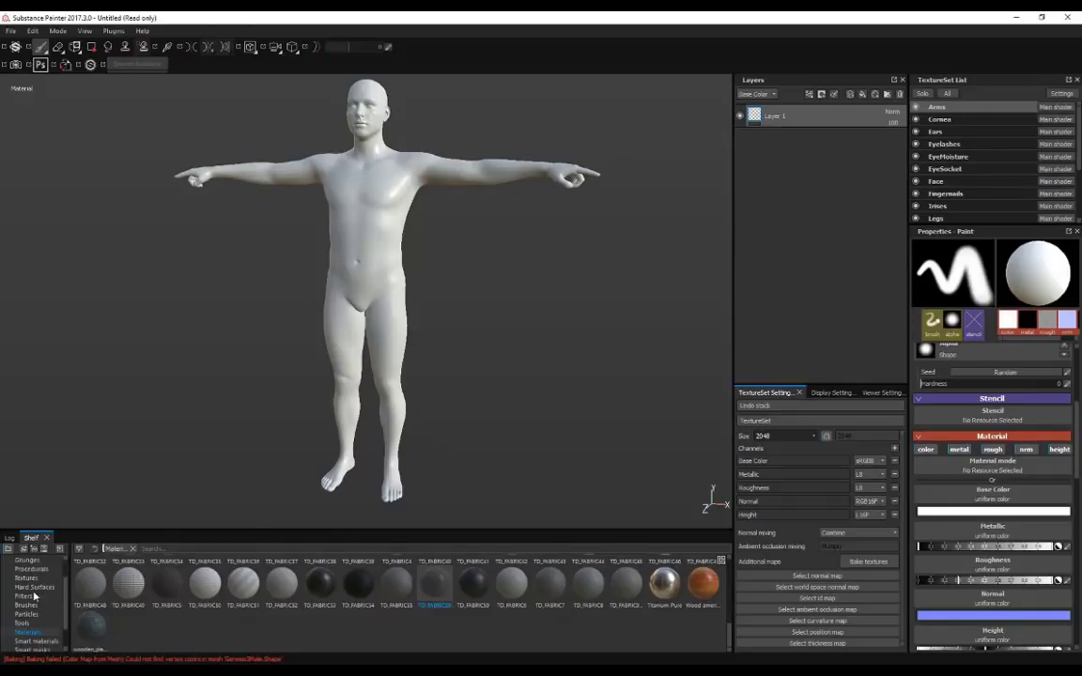
click(26, 578)
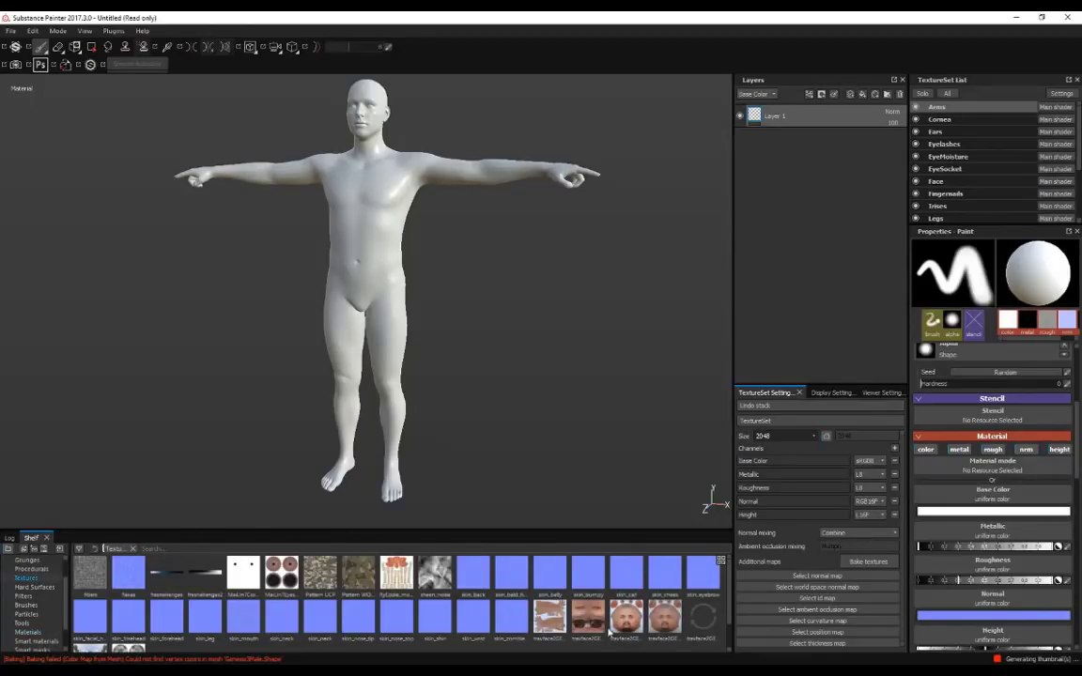
scroll(616, 618, down, 1)
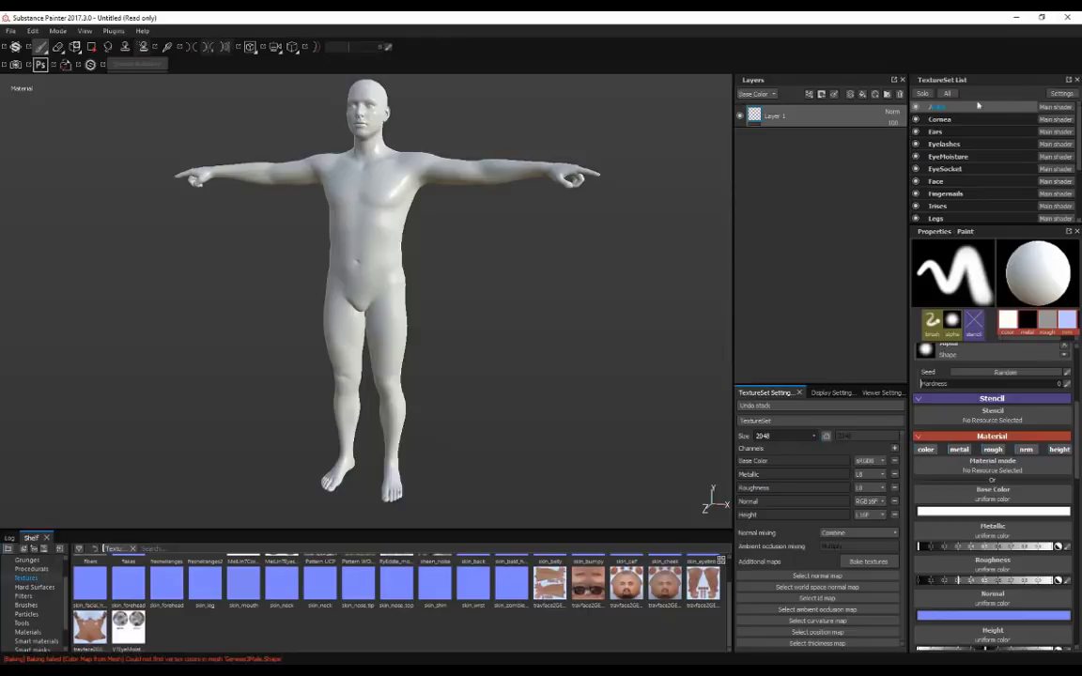
Step: Examine the untextured figure from several angles and review its Arms, Cornea, Ears and Eyelashes texture sets
scroll(460, 222, up, 5)
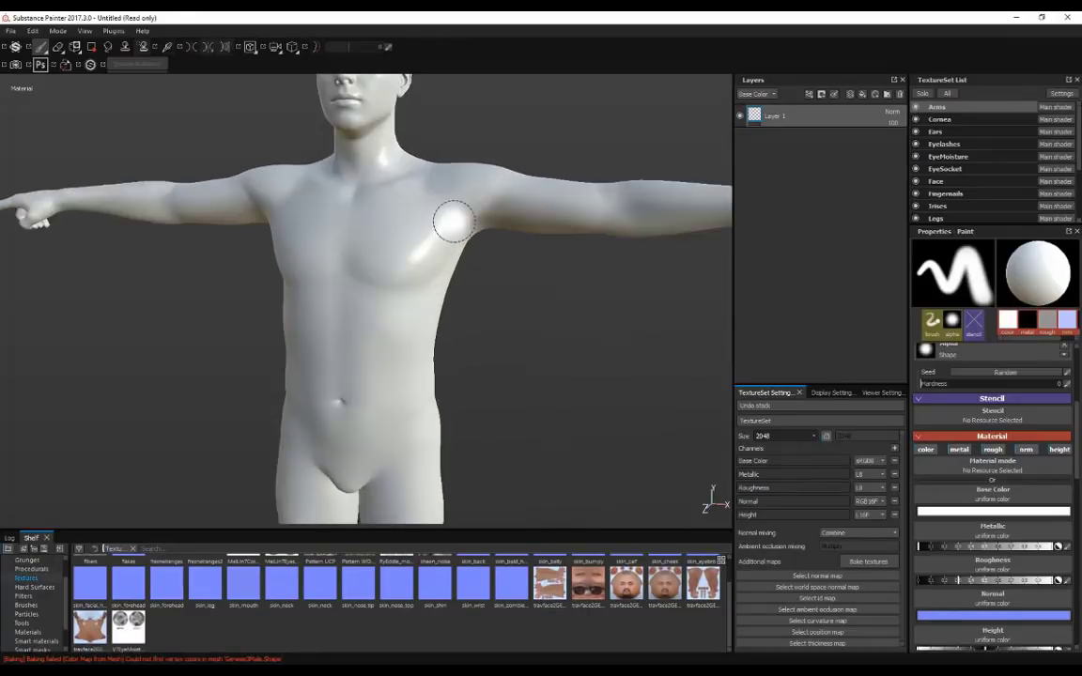
alt+right_drag(477, 231, 533, 155)
alt+drag(533, 155, 498, 140)
alt+right_drag(498, 140, 482, 212)
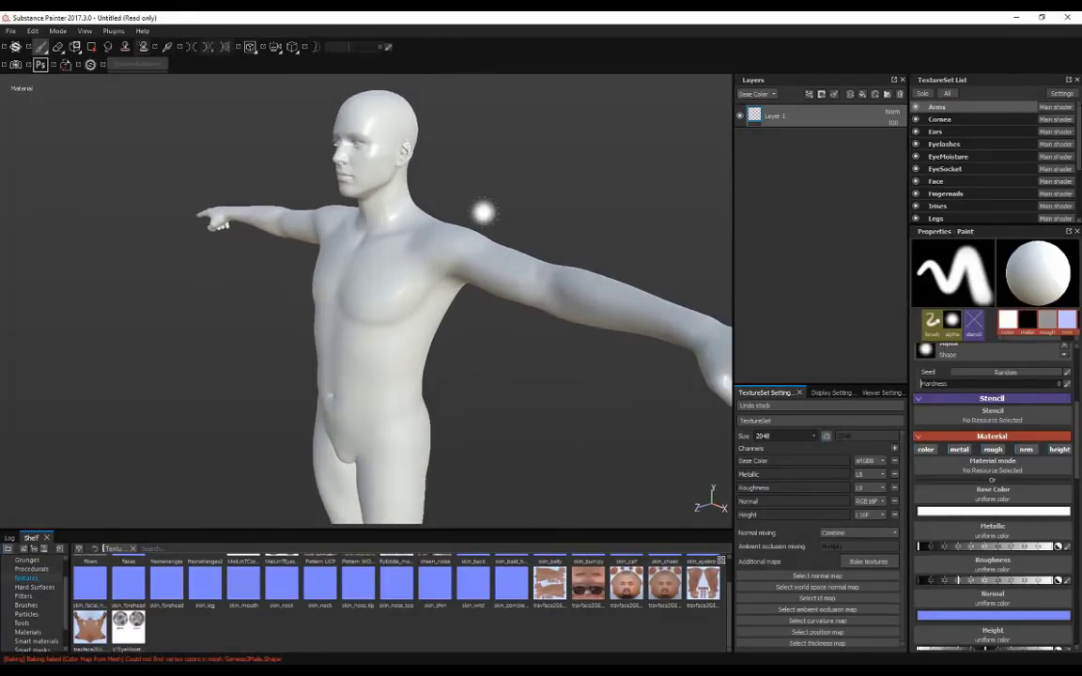
click(938, 132)
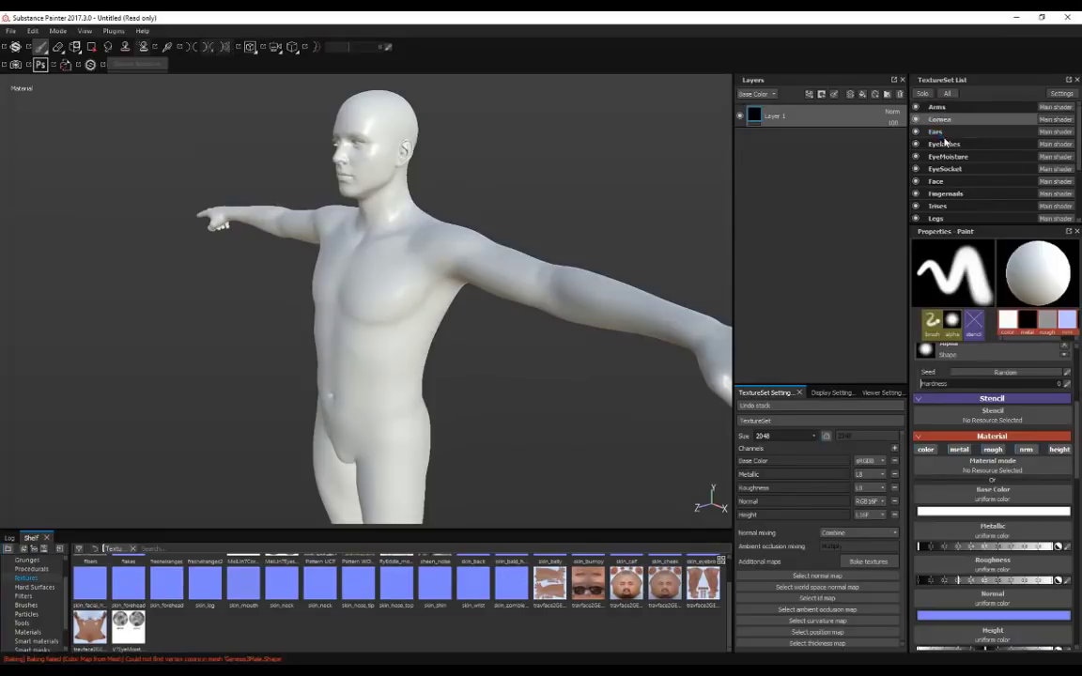
click(946, 144)
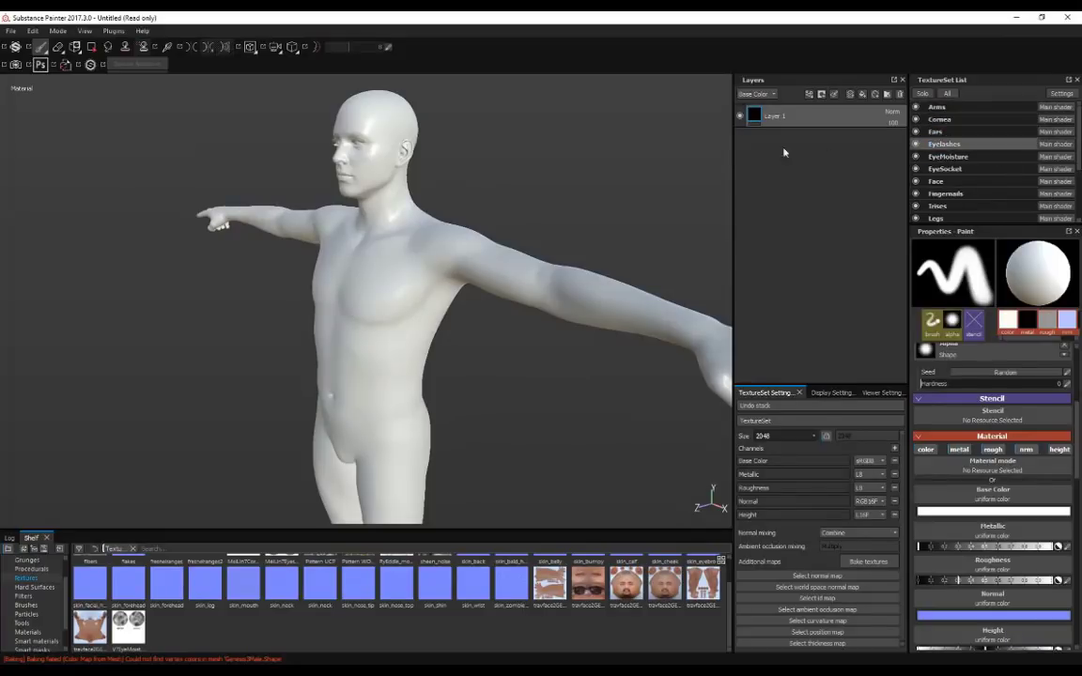
click(916, 107)
click(916, 107)
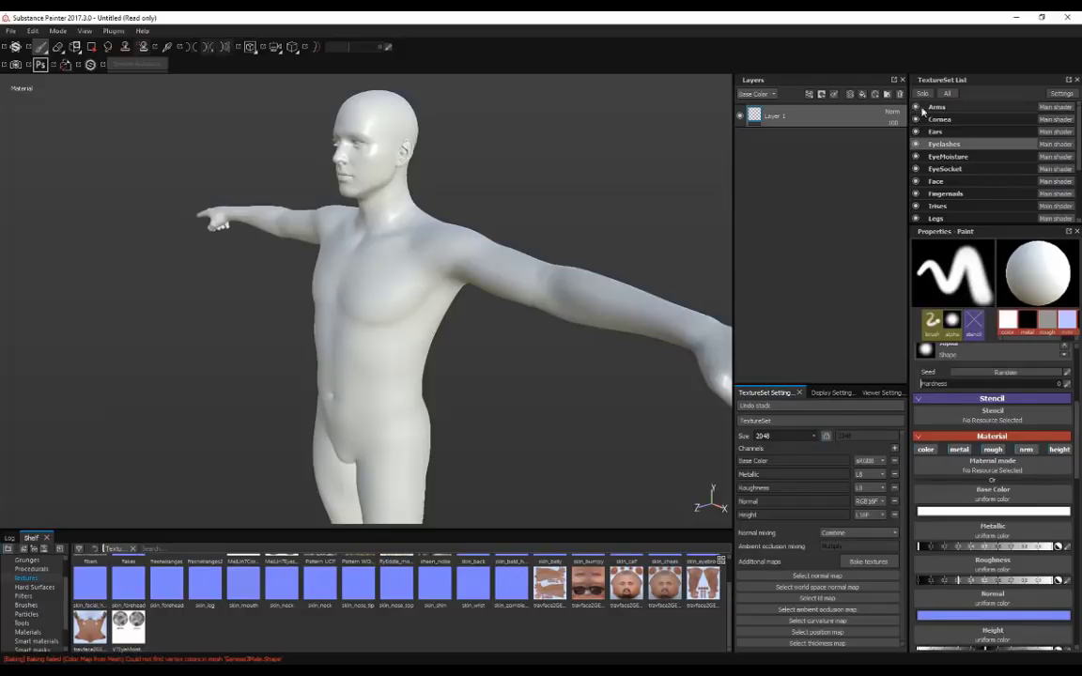
click(943, 120)
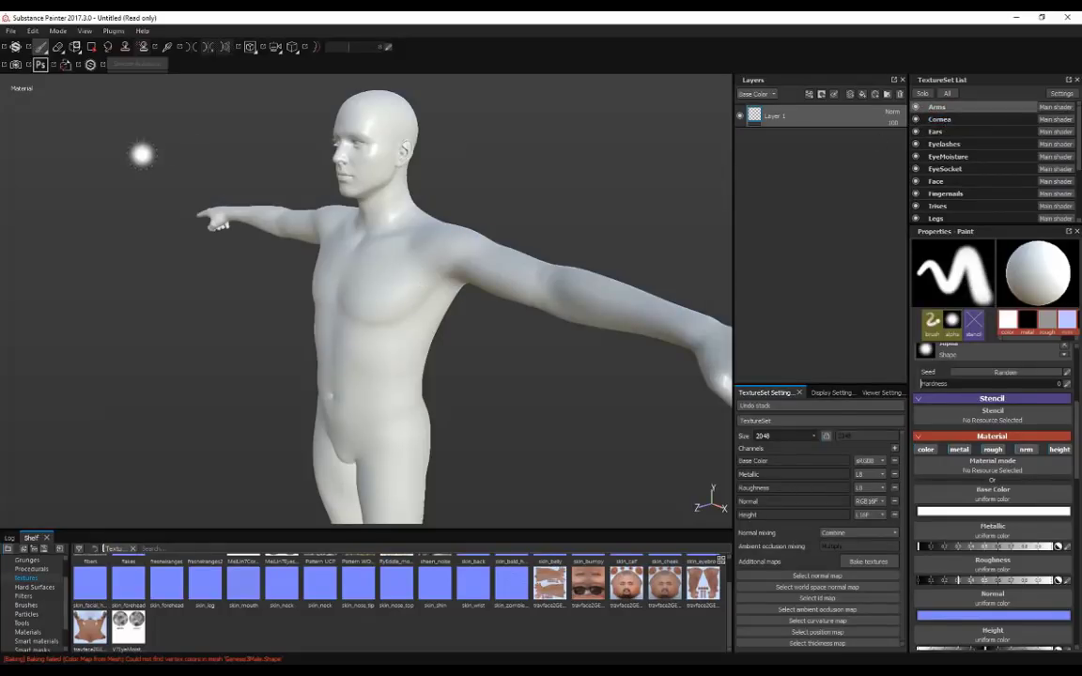
alt+drag(169, 154, 495, 158)
alt+drag(560, 164, 220, 188)
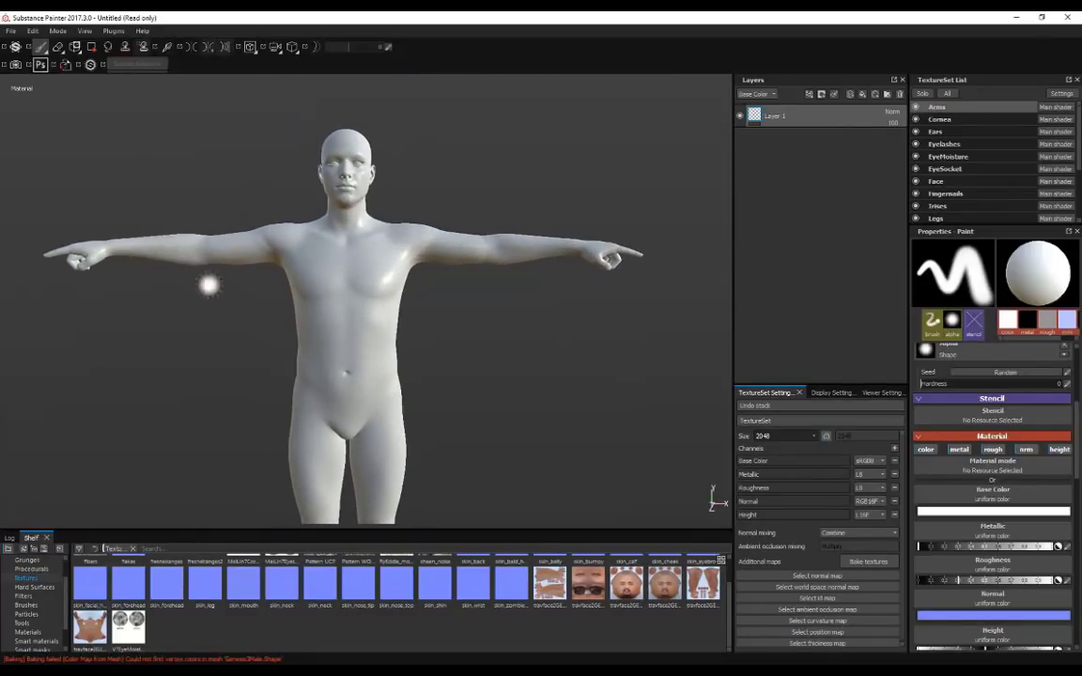
alt+drag(459, 176, 429, 230)
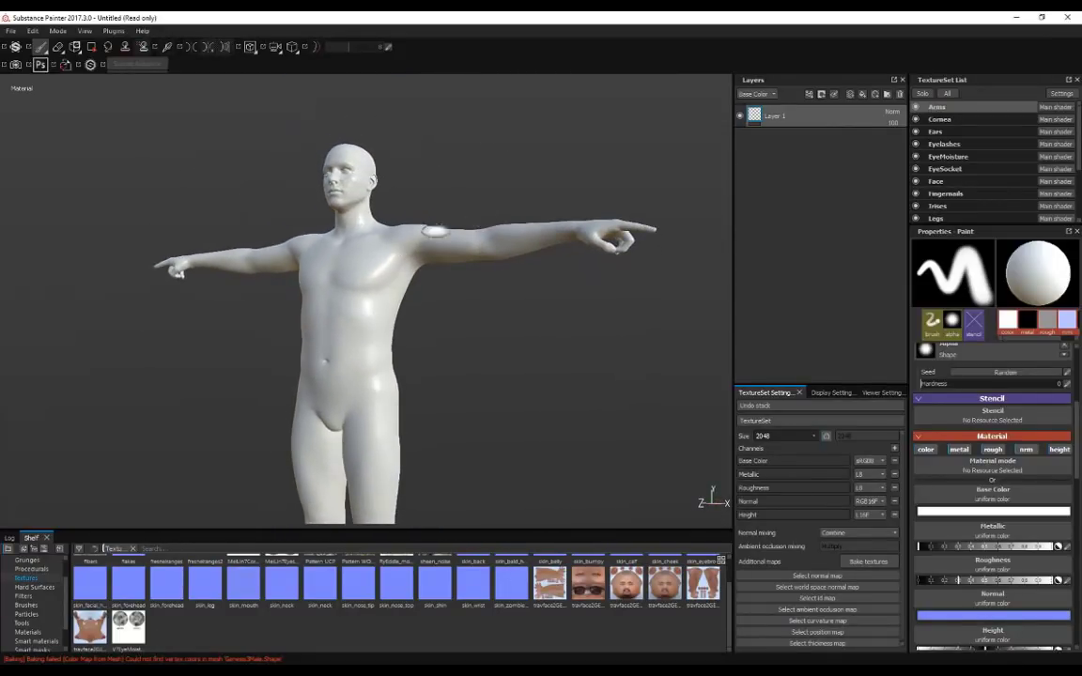
click(937, 119)
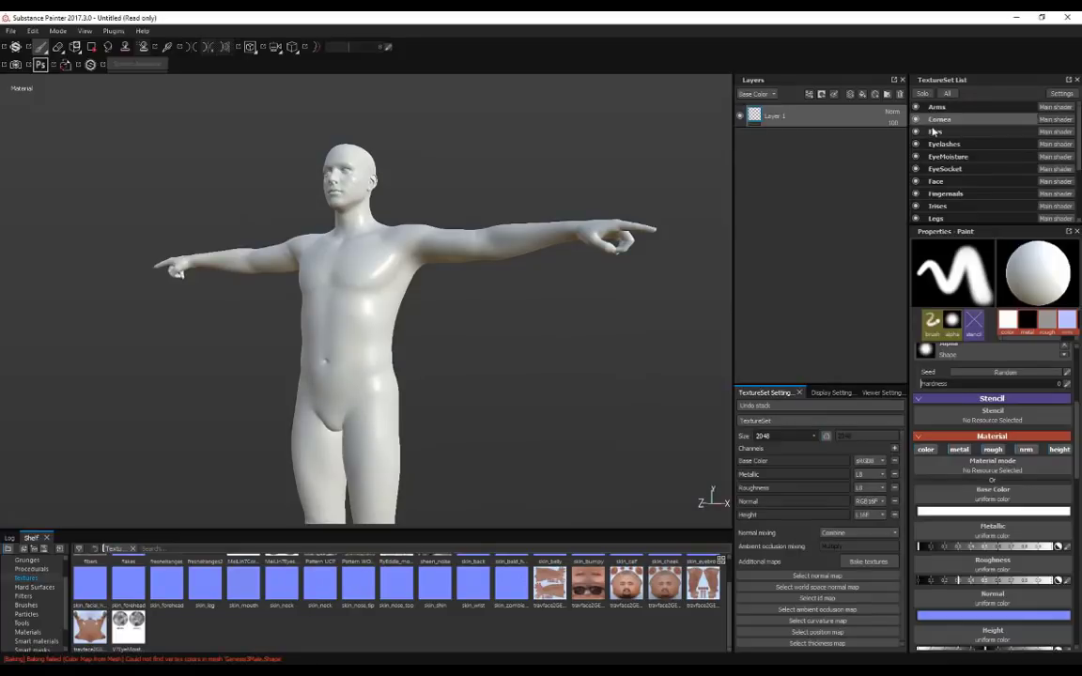
click(934, 132)
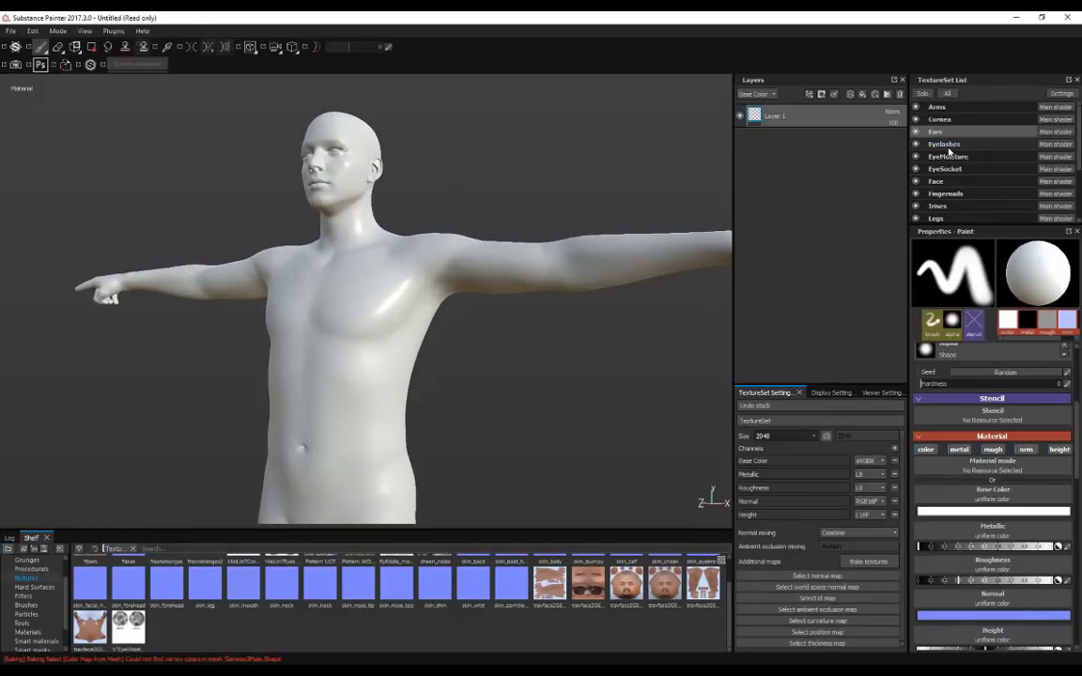
Step: Add a fill layer to the Arms texture set and assign travface2GEN3_arms as its base color
click(937, 106)
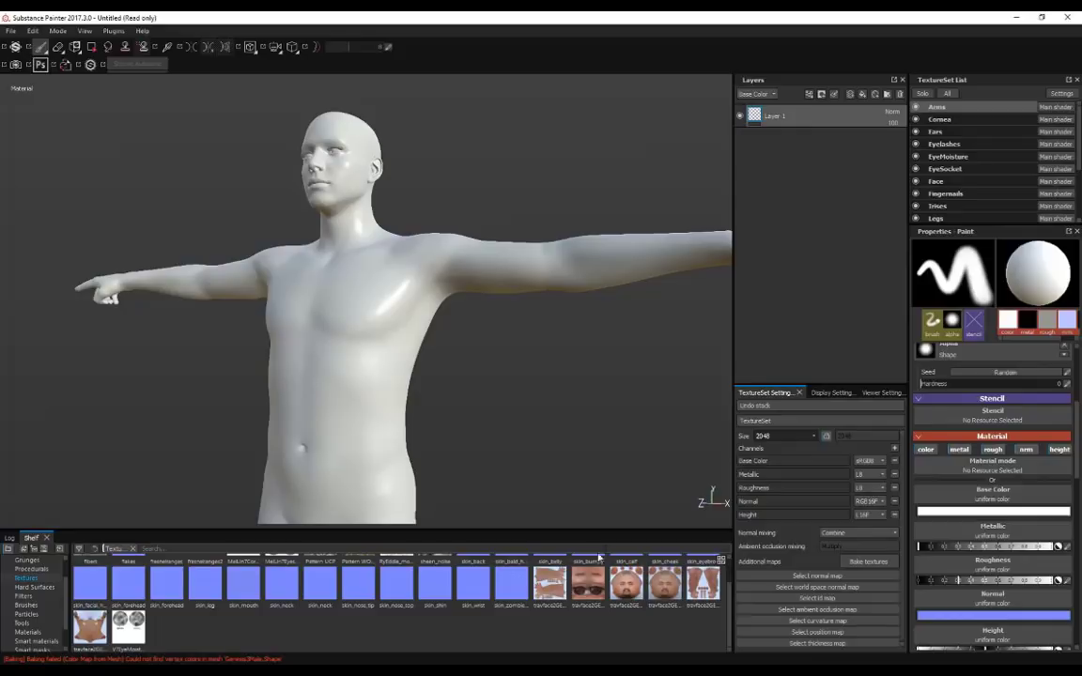
click(862, 94)
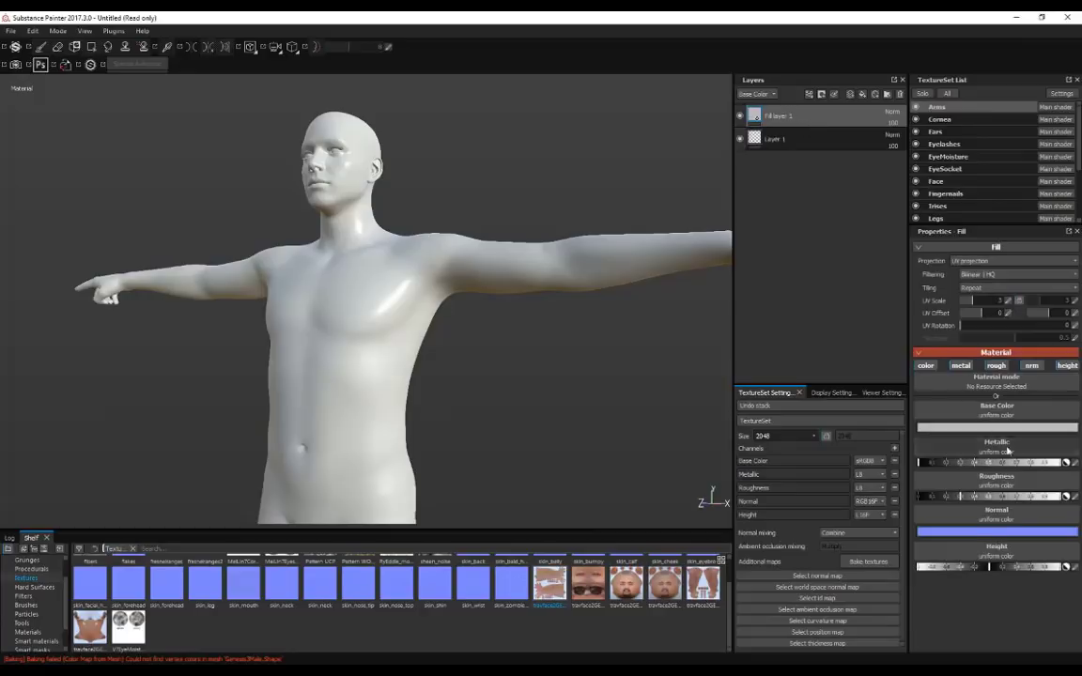
drag(551, 590, 987, 412)
alt+drag(537, 197, 500, 241)
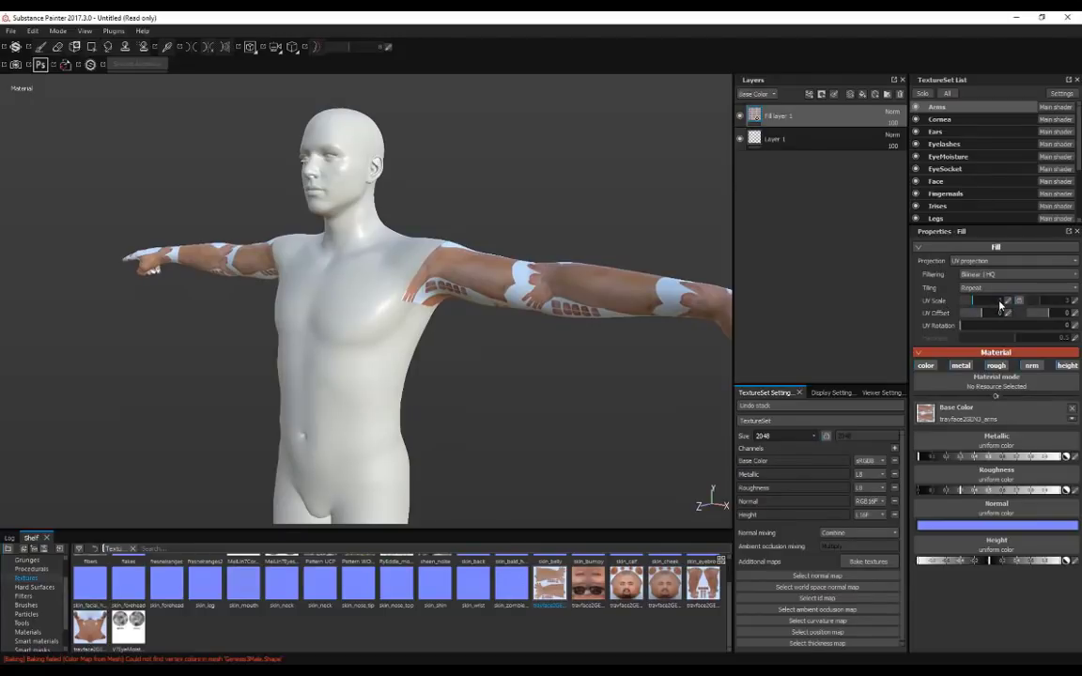
Step: Set the UV scale of the Arms fill layer to 1 and check the skin texture on both arms
click(1000, 302)
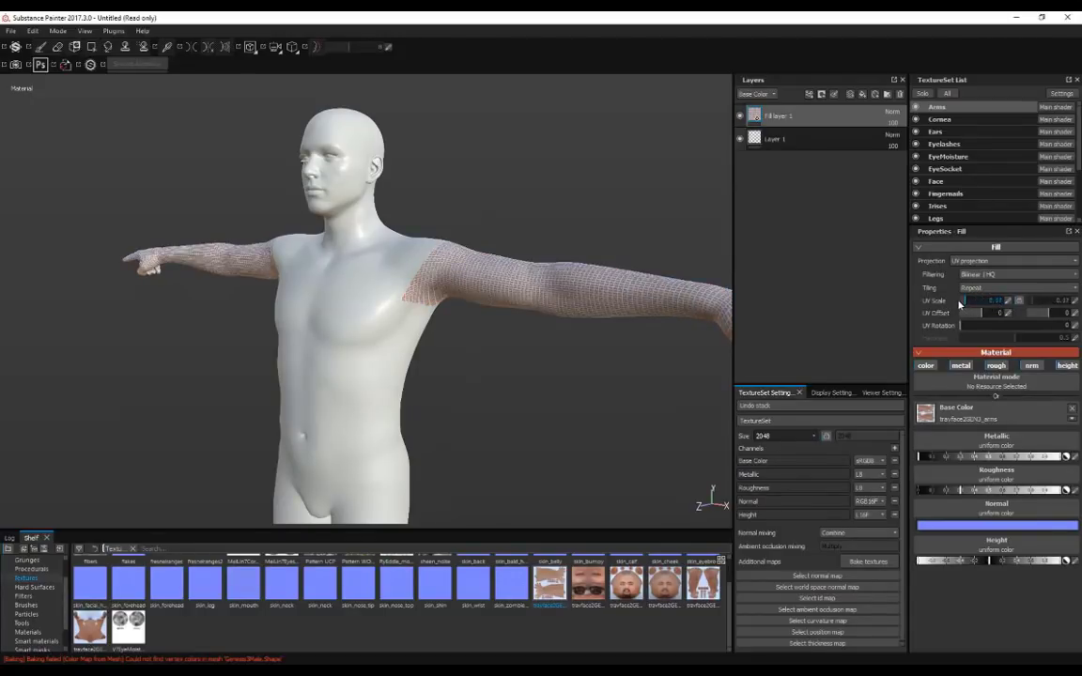
click(999, 303)
double_click(1000, 303)
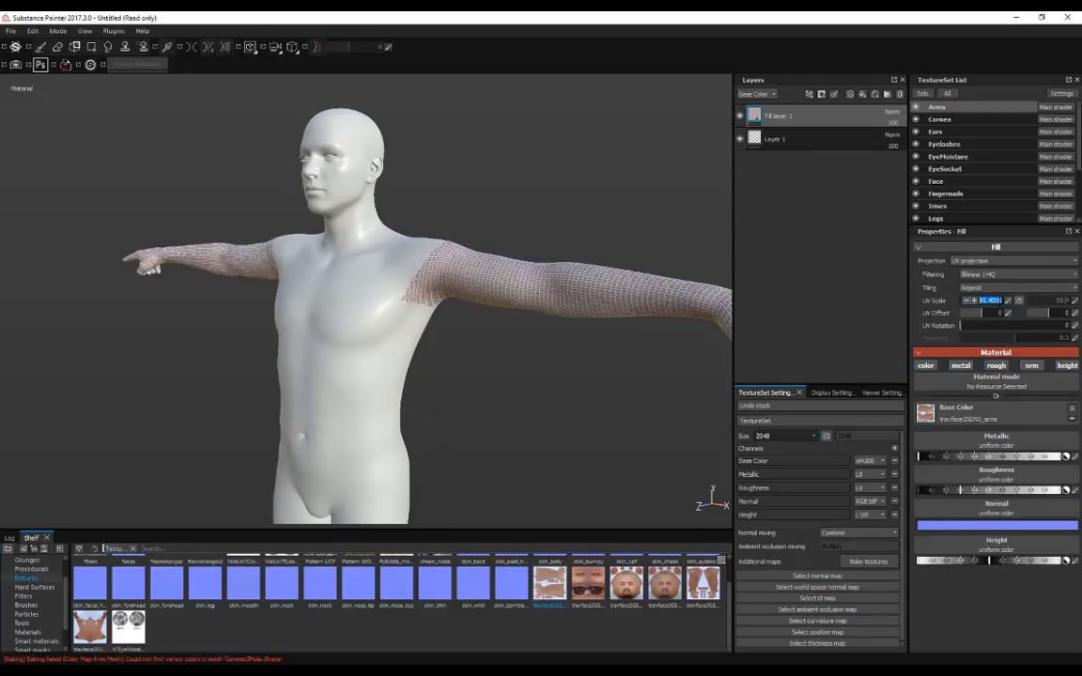
text(1)
key(Return)
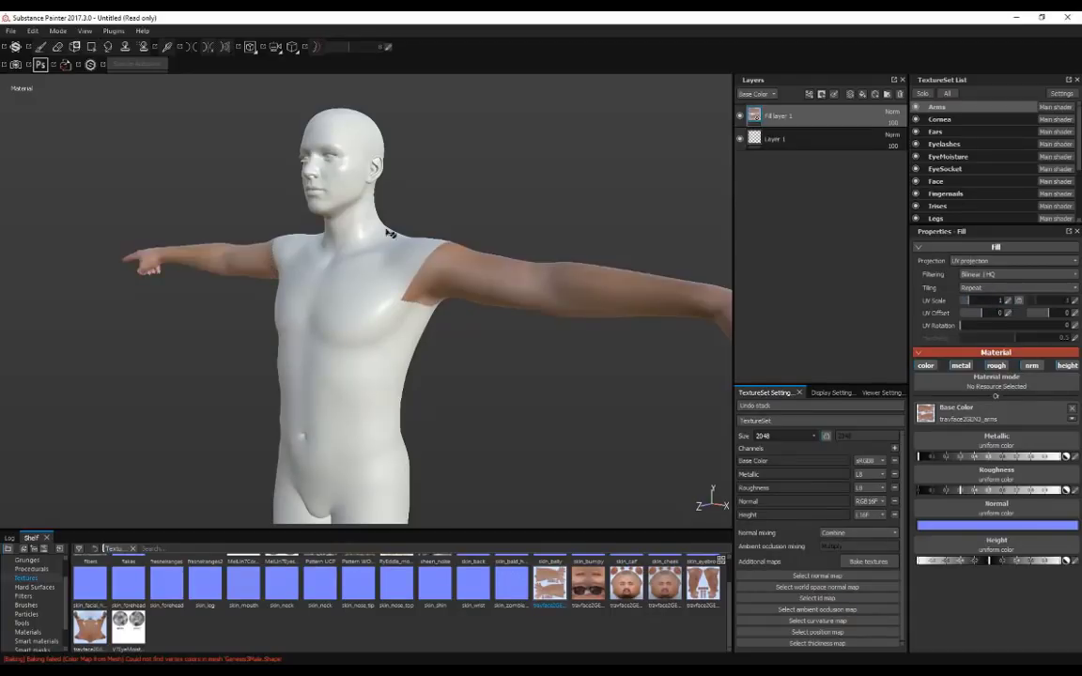
alt+drag(193, 188, 623, 209)
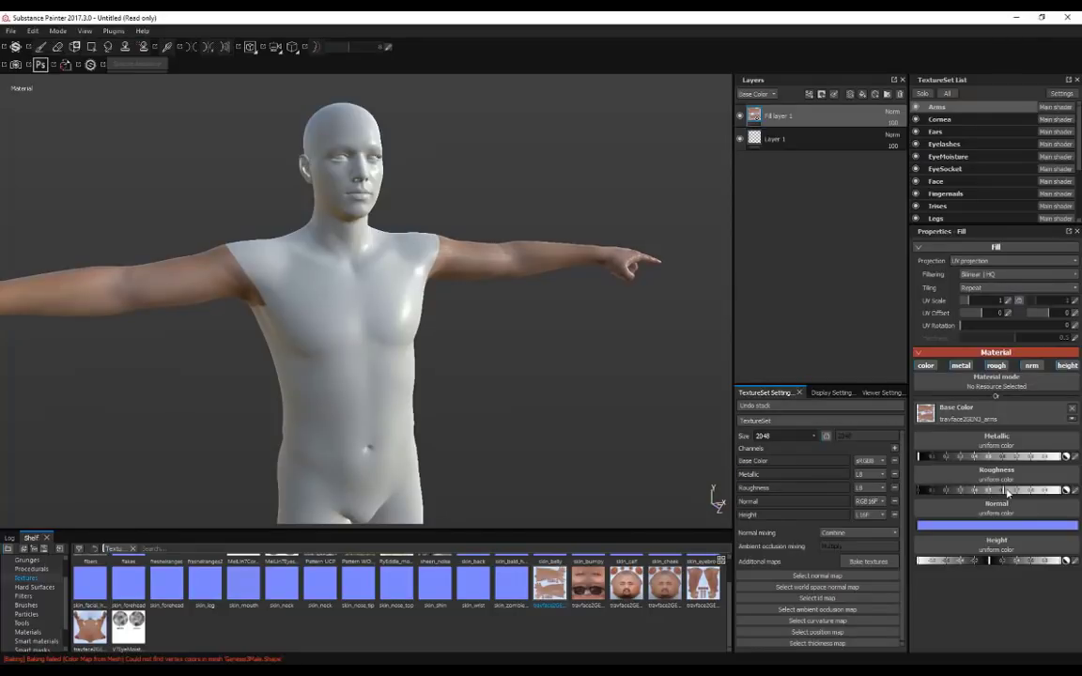
Step: Add a fill layer to the Ears texture set and assign travface2GEN3_face2 as its base color
click(939, 132)
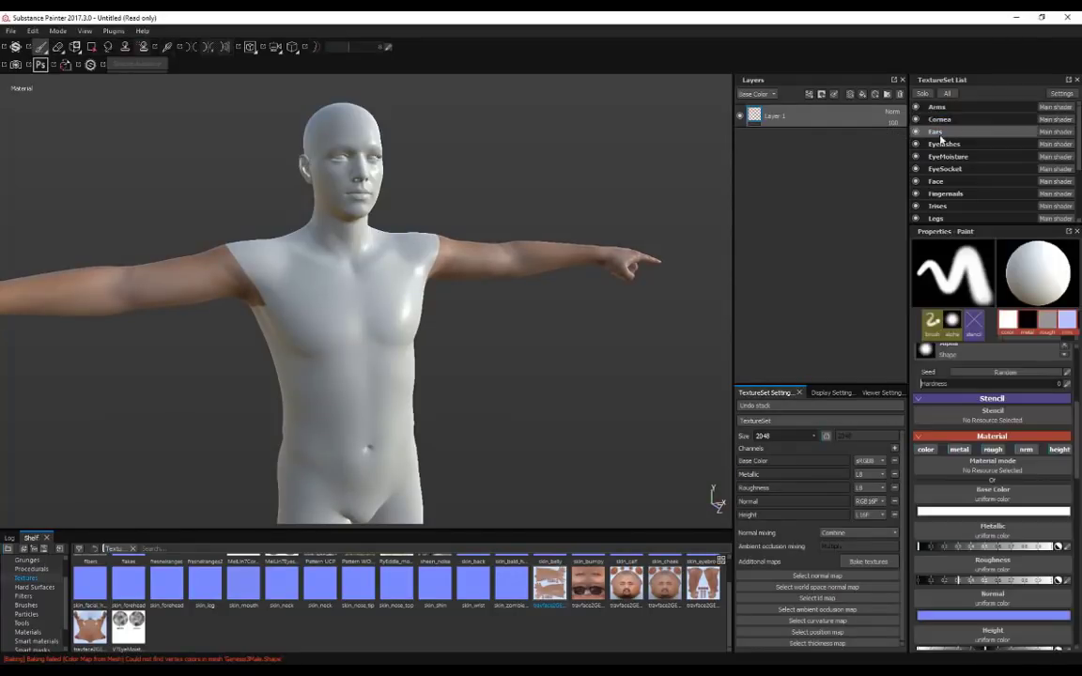
click(862, 93)
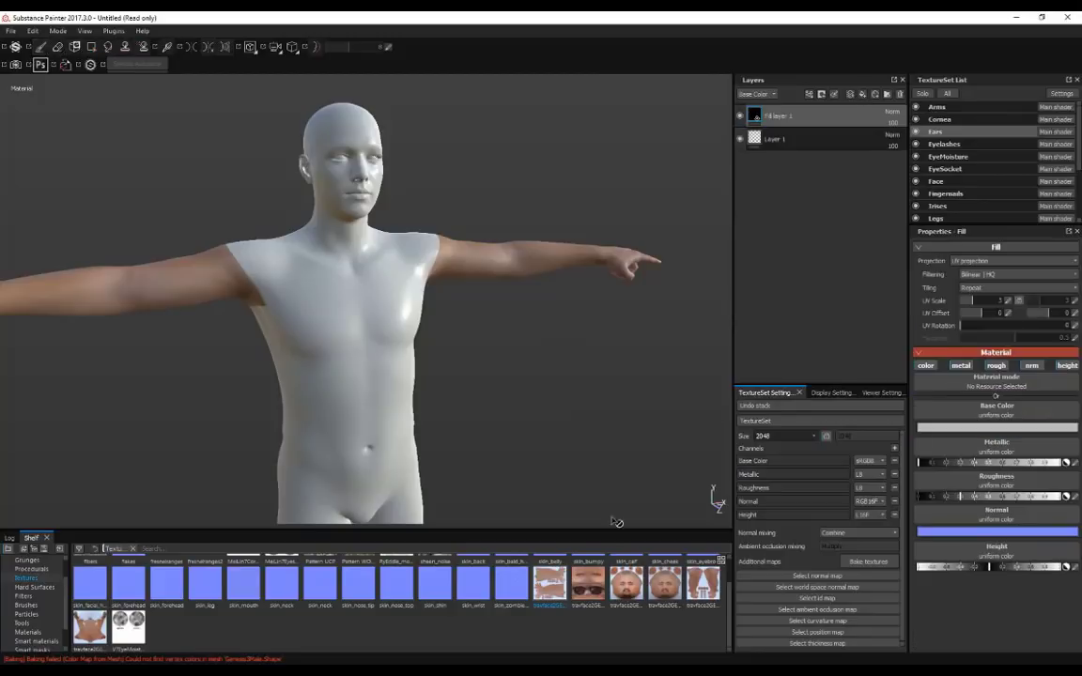
click(630, 584)
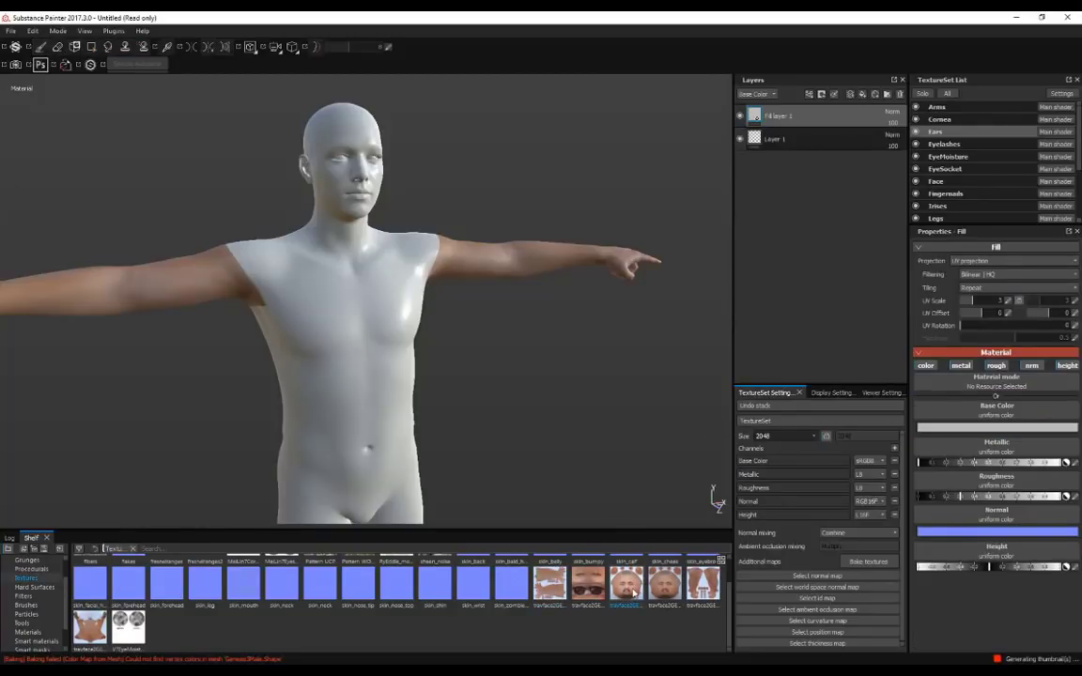
mouse_move(664, 592)
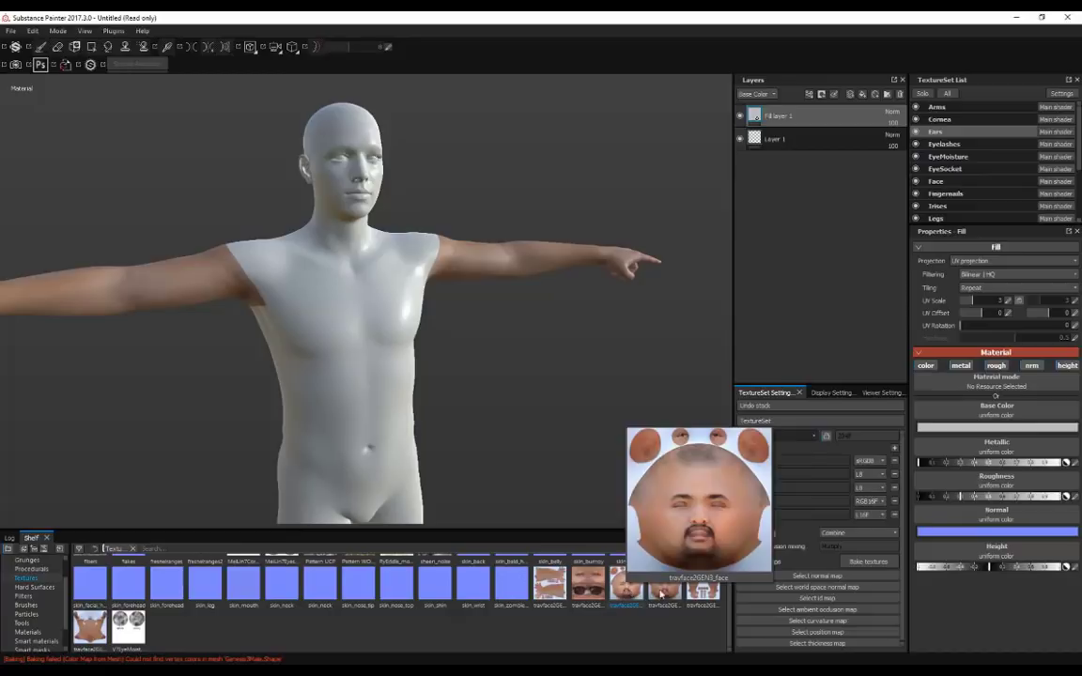
drag(664, 584, 996, 422)
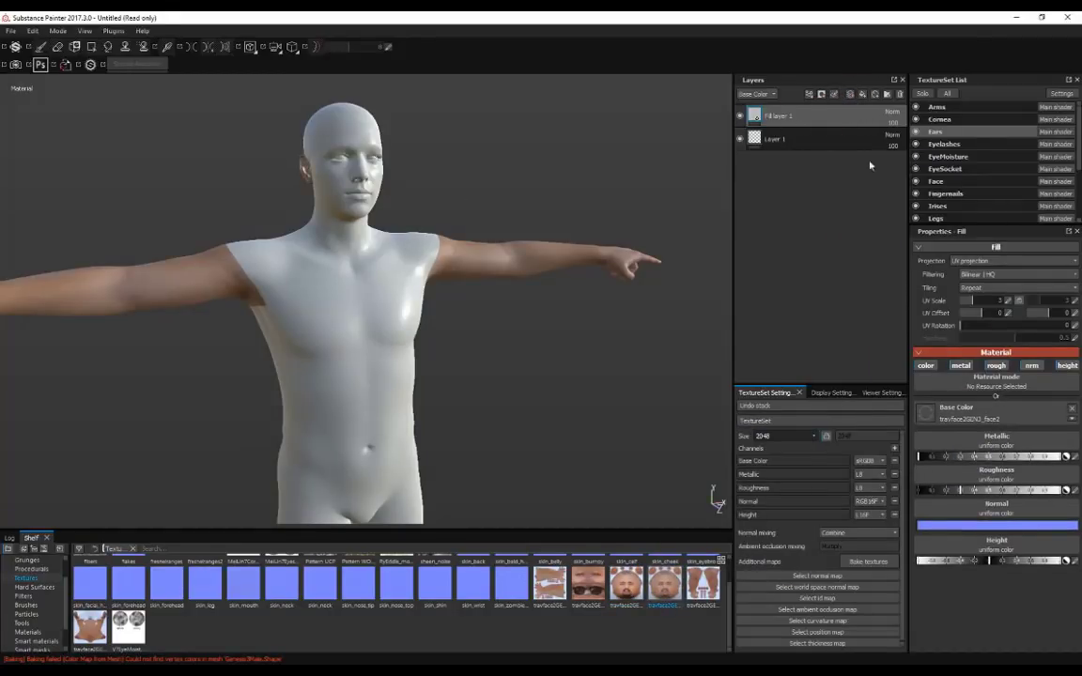
Step: Set the UV scale of the Ears fill layer to 1 and check the skin texture on both ears
click(1008, 301)
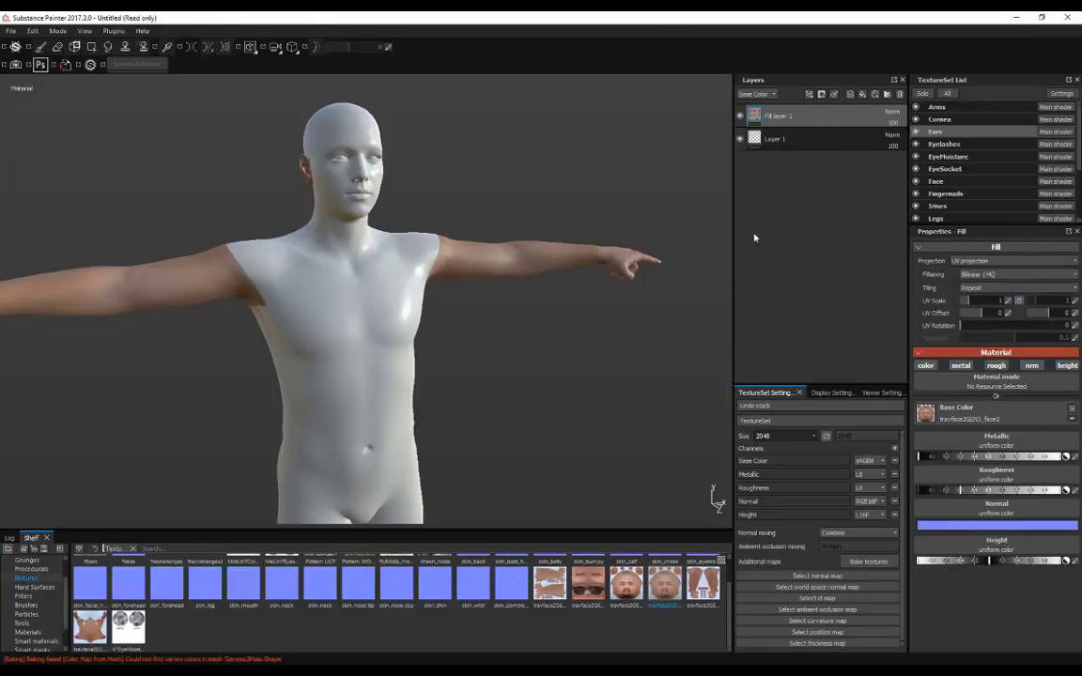
alt+drag(620, 225, 280, 181)
alt+drag(299, 138, 481, 186)
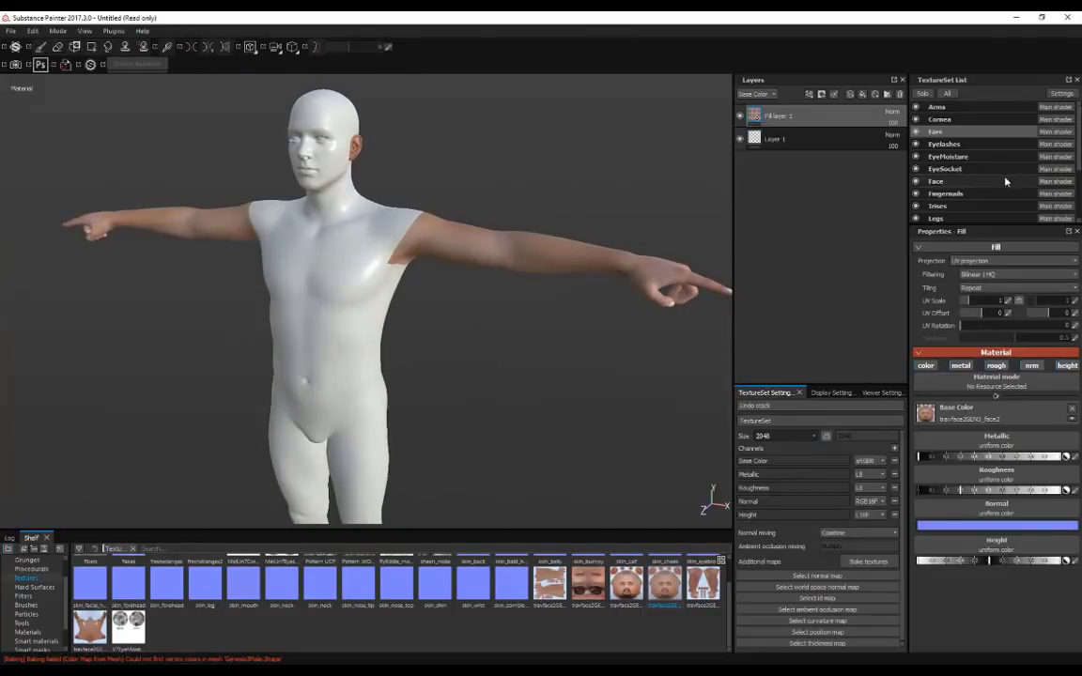
Step: Add a fill layer to the Torso texture set with travface2GEN3_torso as base color and a UV scale of 1
scroll(1004, 181, down, 3)
click(954, 215)
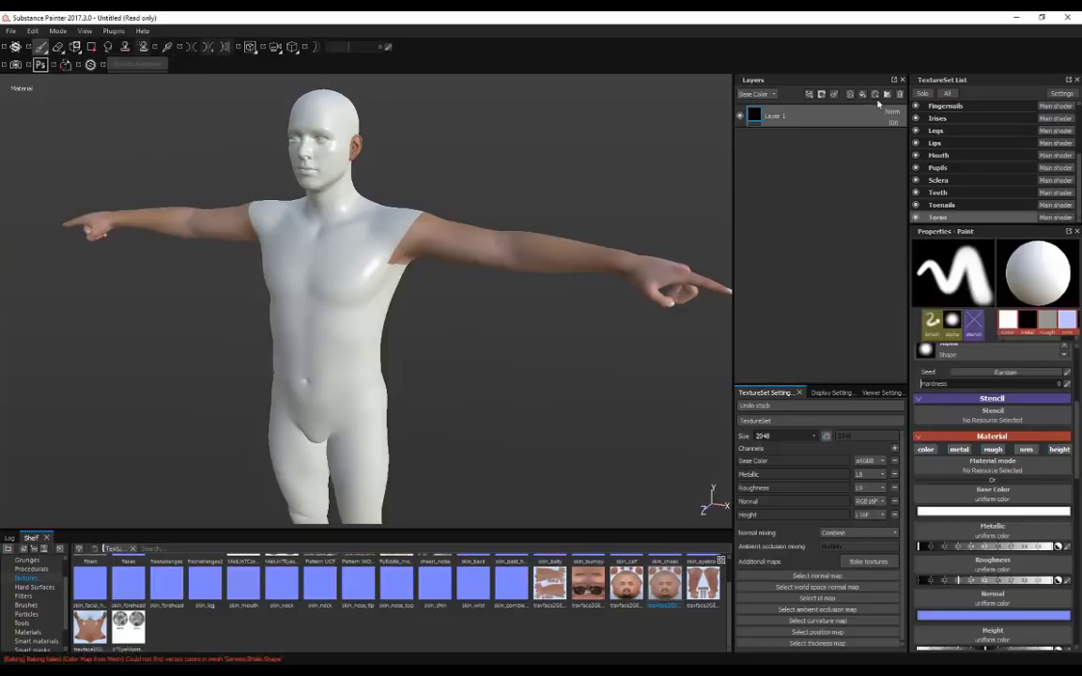
click(862, 94)
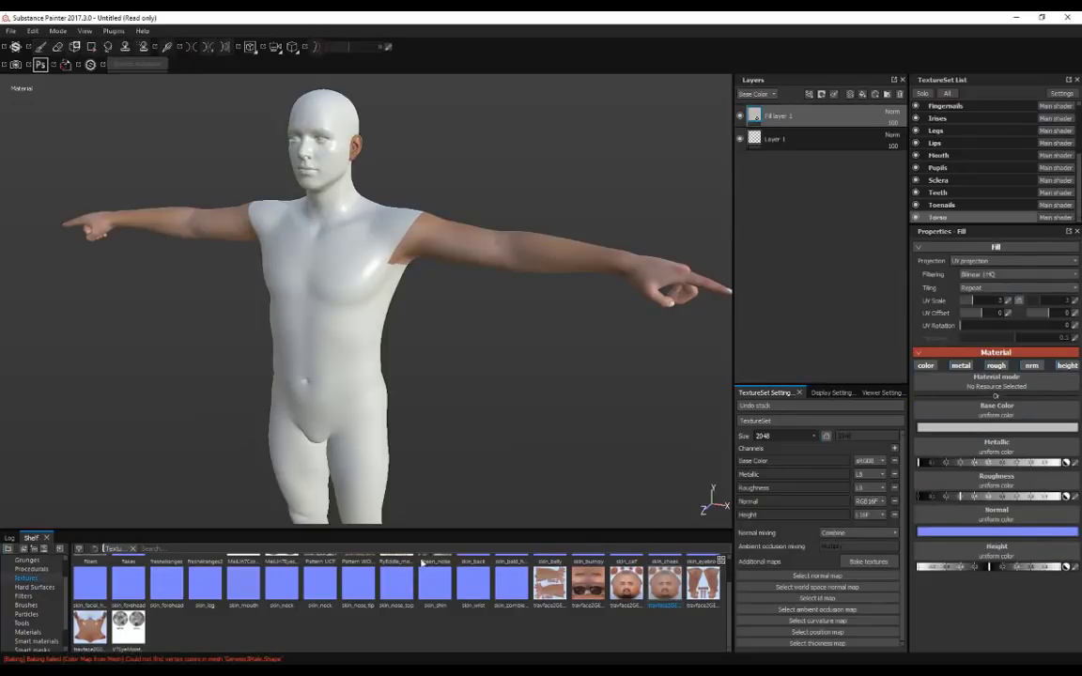
drag(92, 632, 981, 413)
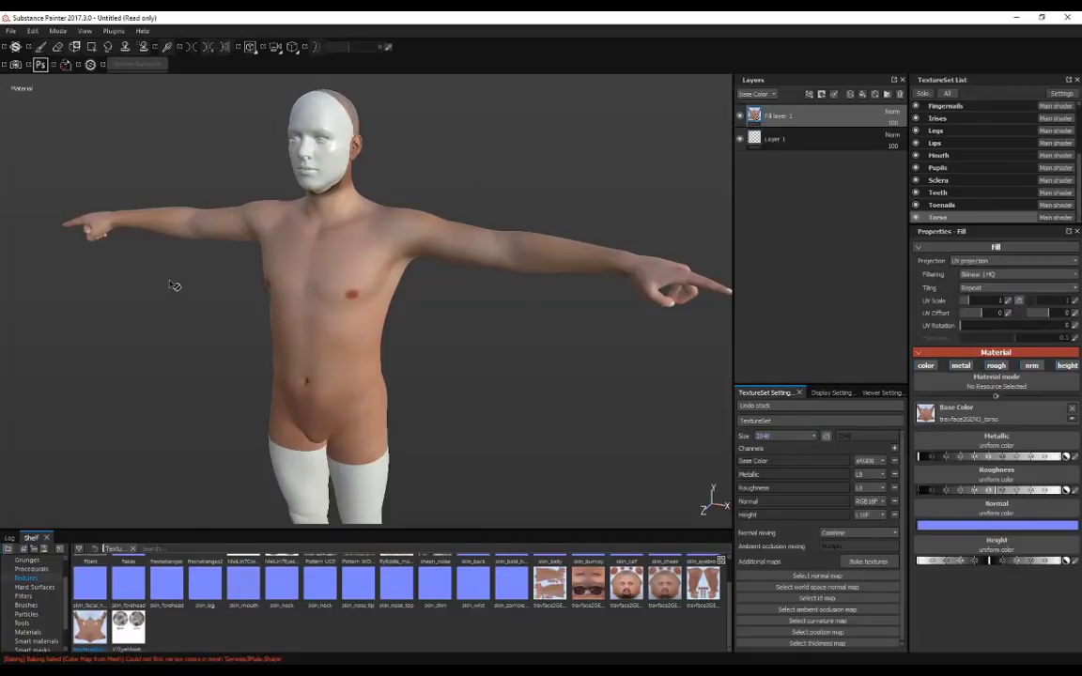
Step: Add a fill layer to the Face texture set with travface2GEN3_face2 as base color and a UV scale of 1
alt+drag(171, 284, 410, 266)
alt+right_drag(310, 122, 406, 172)
alt+middle_drag(406, 171, 403, 279)
alt+drag(427, 230, 324, 249)
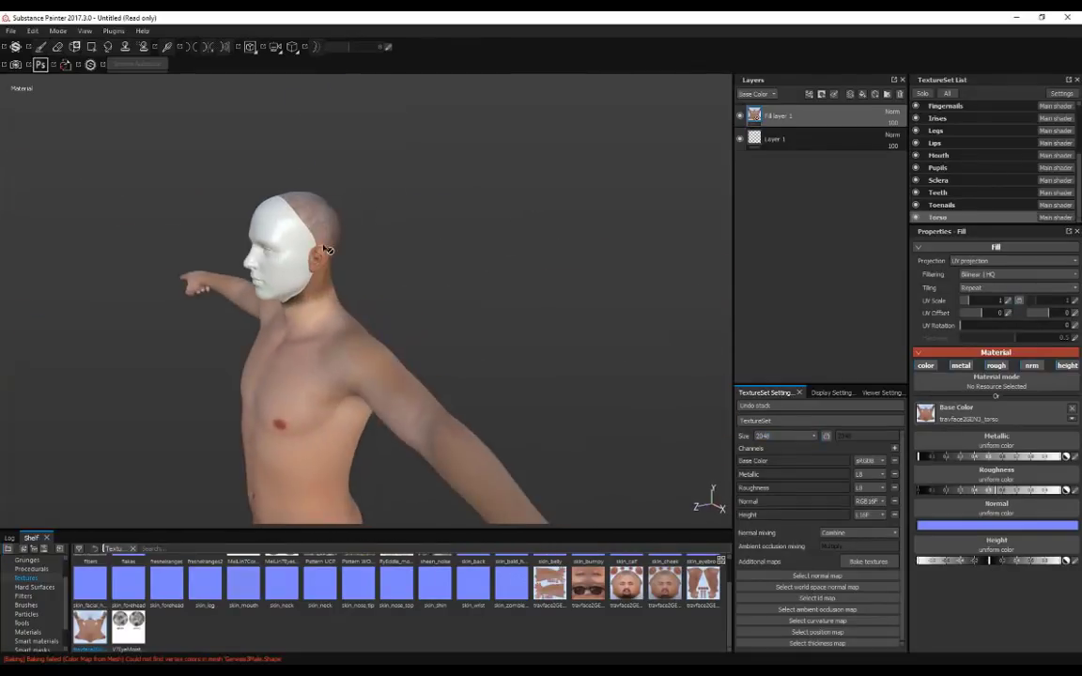
alt+right_drag(324, 247, 405, 225)
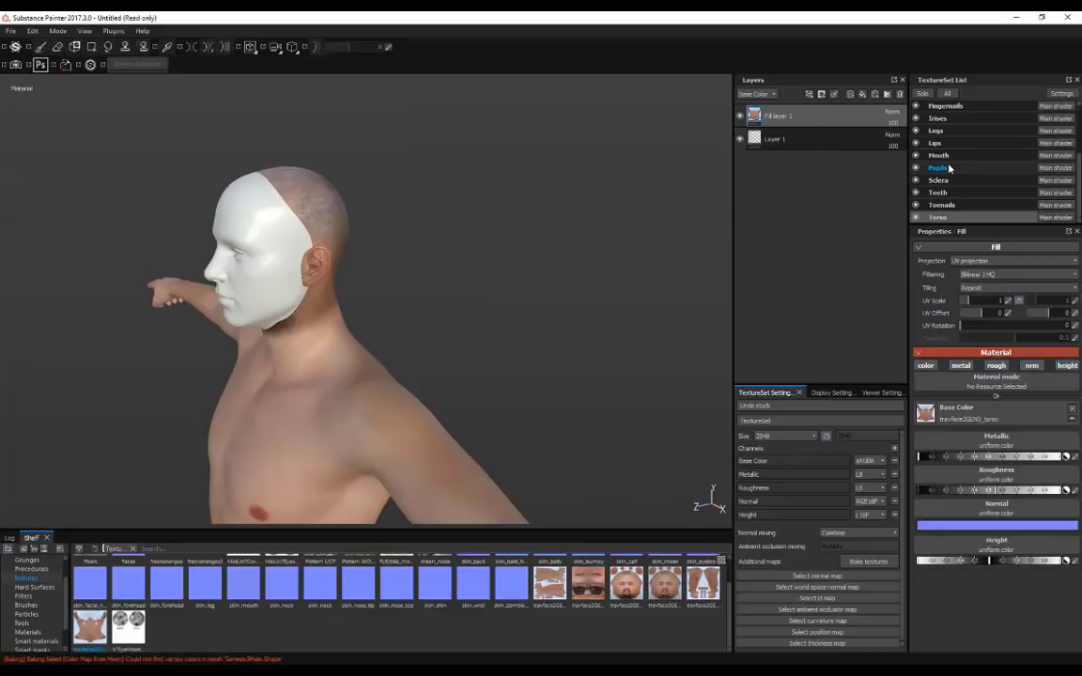
scroll(953, 179, up, 3)
click(943, 165)
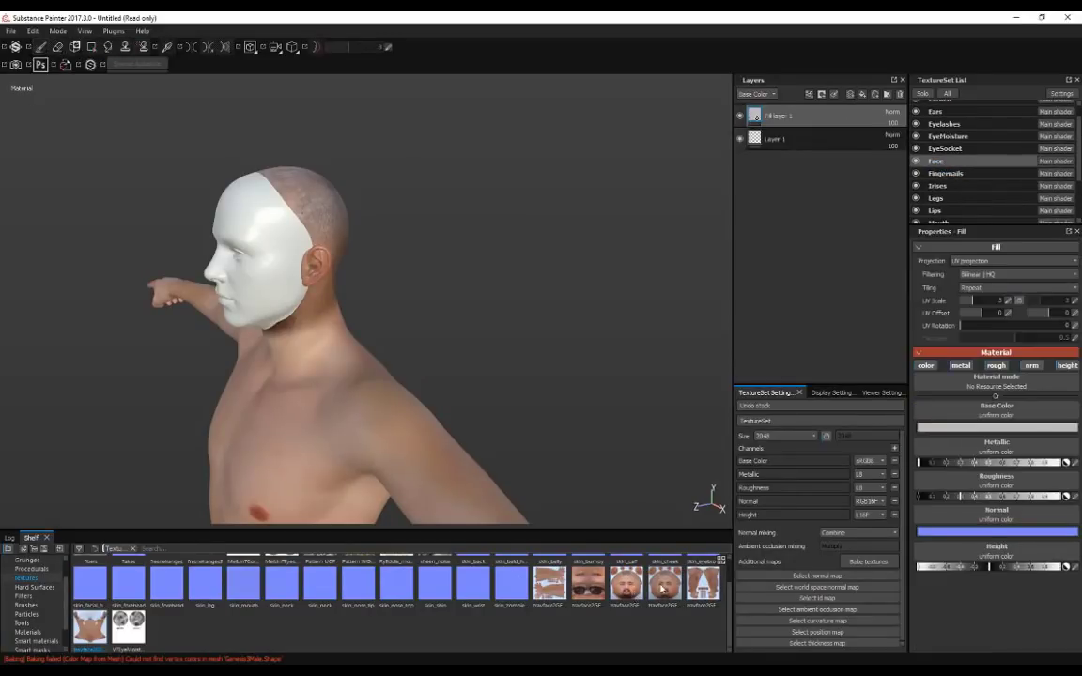
drag(879, 214, 997, 414)
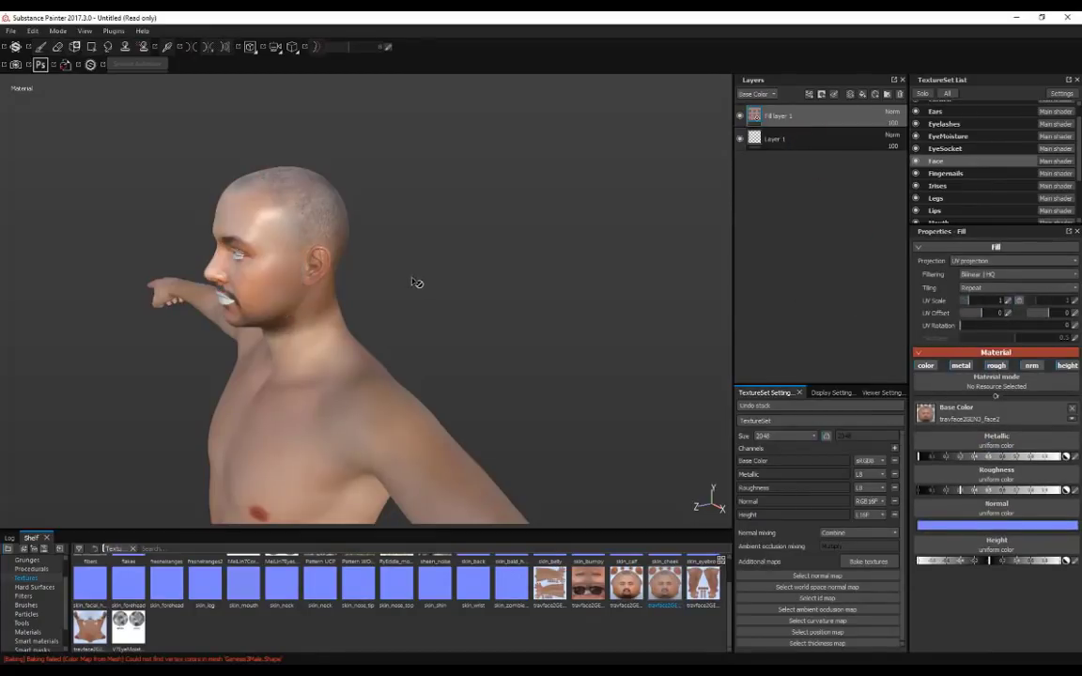
Step: Examine the skin textures on the face, ears, neck, shoulders and torso from the front, side and back for visible seams
alt+drag(429, 337, 550, 363)
alt+right_drag(551, 363, 346, 240)
alt+drag(345, 239, 381, 278)
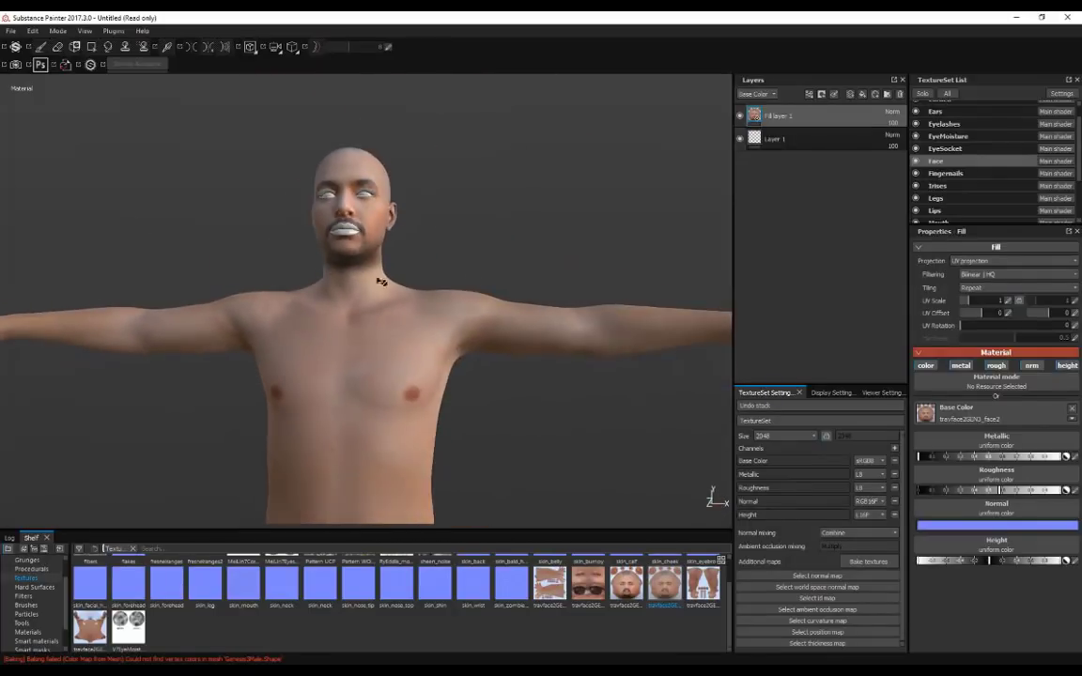
alt+drag(562, 328, 563, 225)
alt+middle_drag(330, 268, 267, 223)
scroll(376, 272, up, 5)
scroll(348, 267, down, 3)
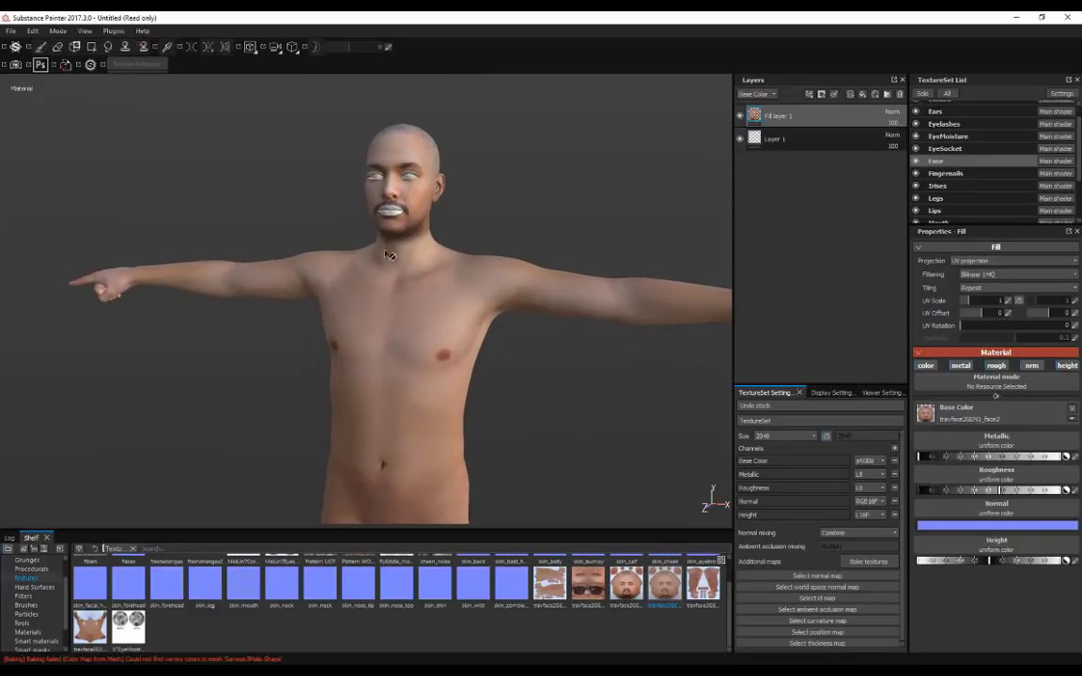
scroll(346, 270, down, 3)
alt+drag(268, 222, 340, 233)
scroll(340, 233, up, 5)
alt+drag(208, 171, 564, 282)
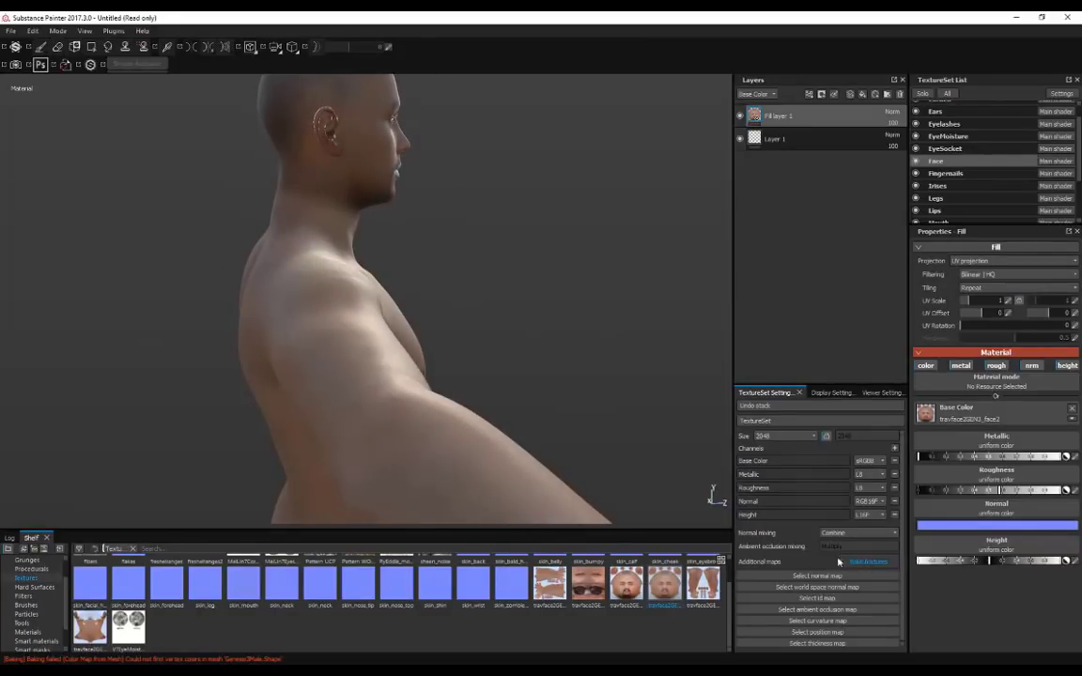
alt+drag(461, 266, 486, 231)
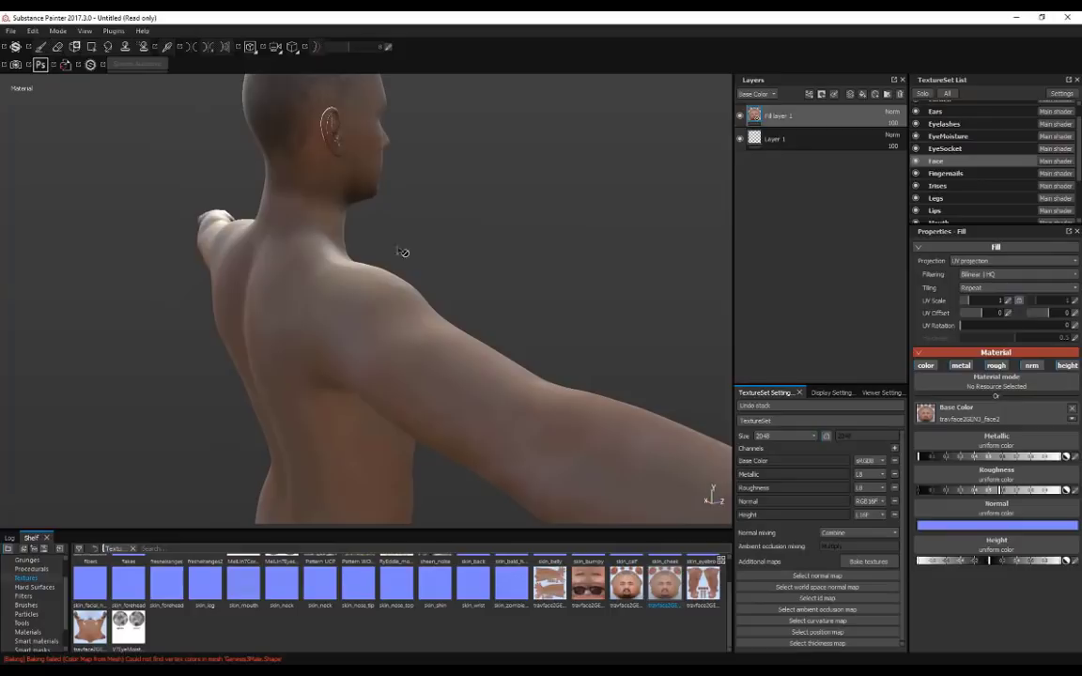
alt+drag(406, 280, 273, 239)
alt+middle_drag(414, 280, 486, 309)
scroll(485, 309, down, 3)
alt+drag(472, 270, 374, 293)
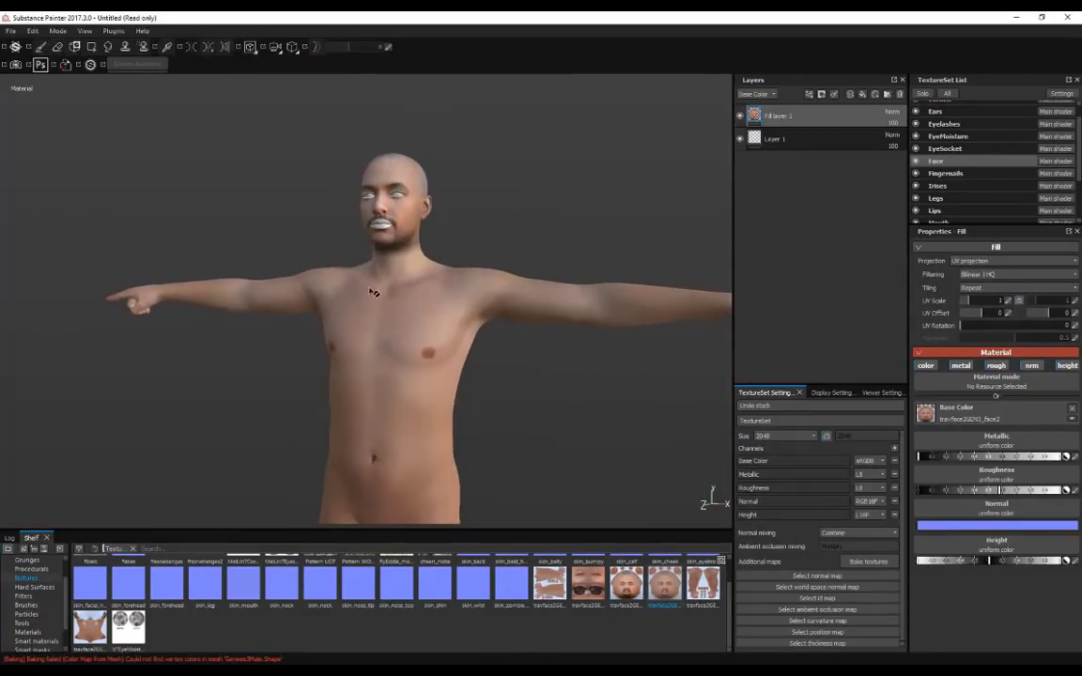
scroll(464, 251, up, 3)
scroll(417, 216, down, 2)
alt+drag(417, 216, 411, 222)
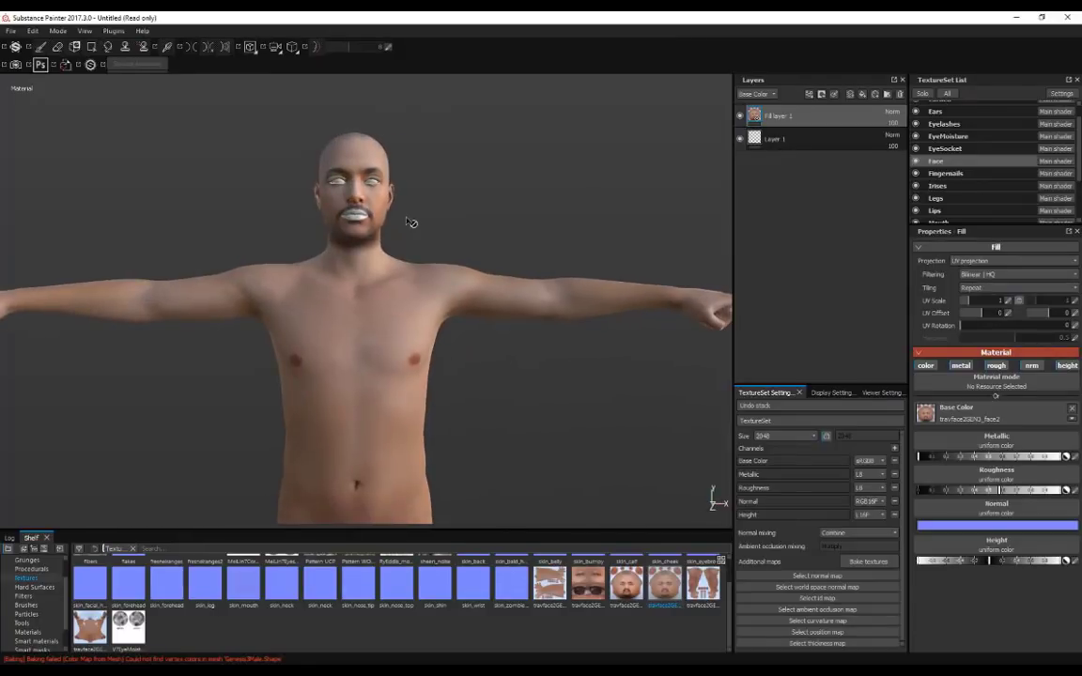
scroll(451, 231, up, 1)
scroll(473, 224, down, 1)
alt+drag(486, 219, 449, 212)
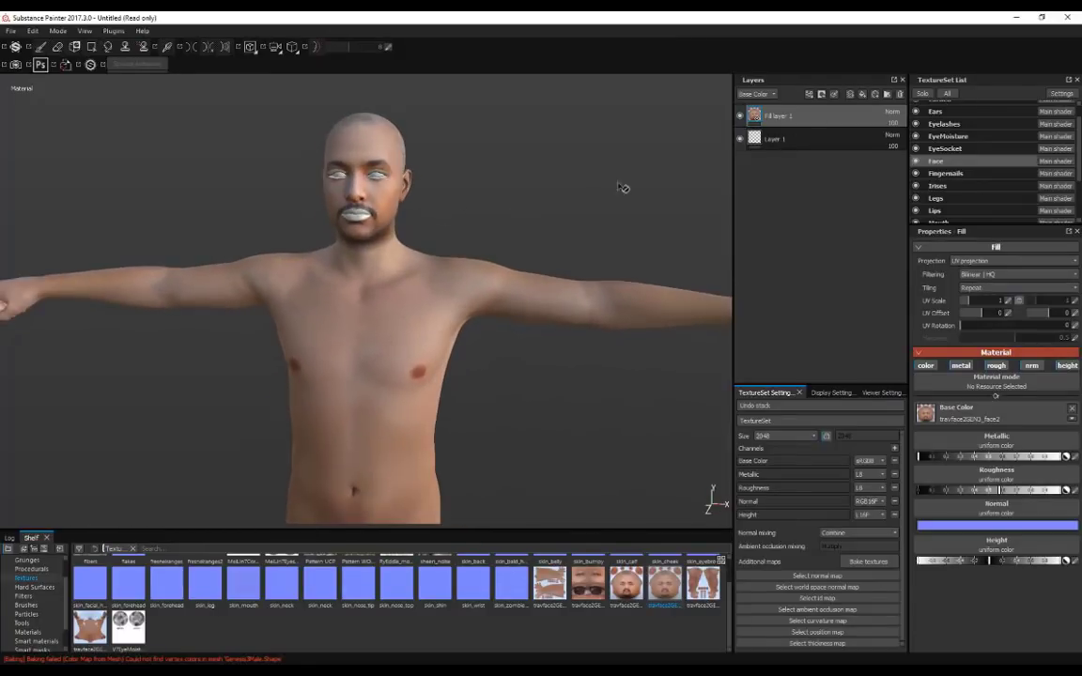
Step: Add a Gold Pure material layer with a black mask above the Face fill layer and choose the Burn particle brush
click(28, 606)
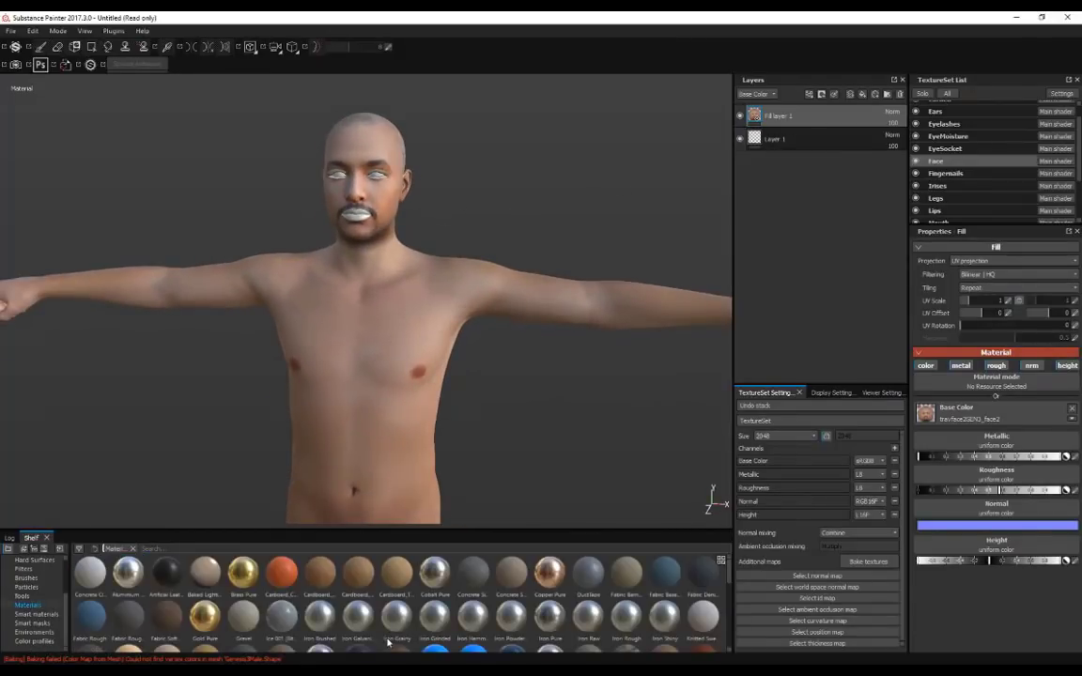
drag(205, 617, 780, 118)
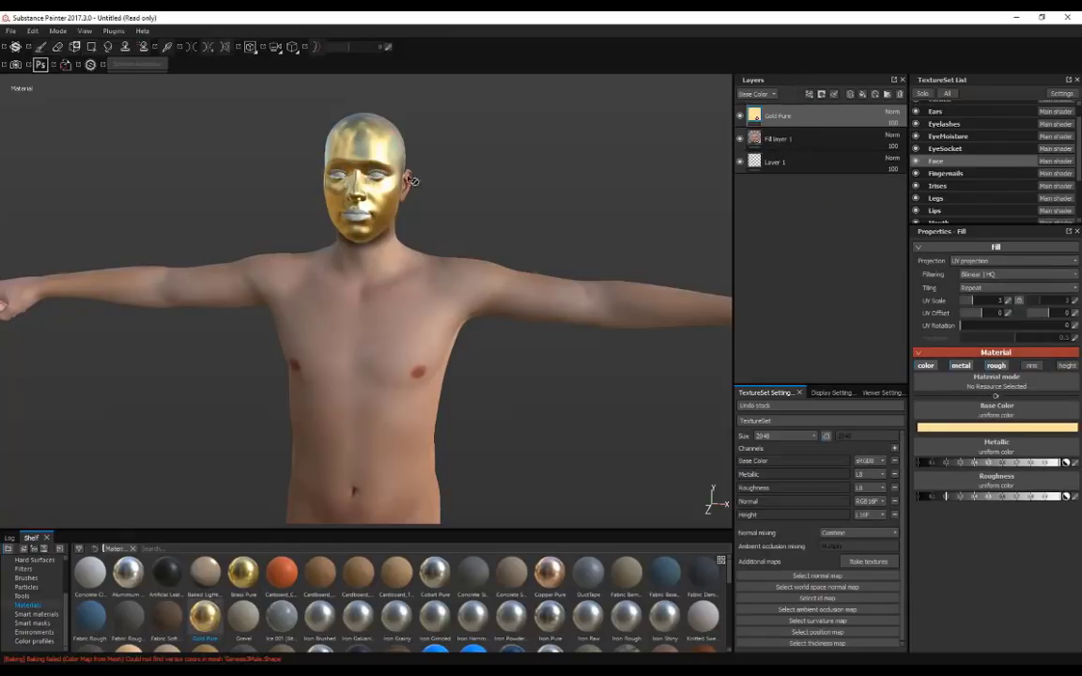
scroll(411, 180, up, 2)
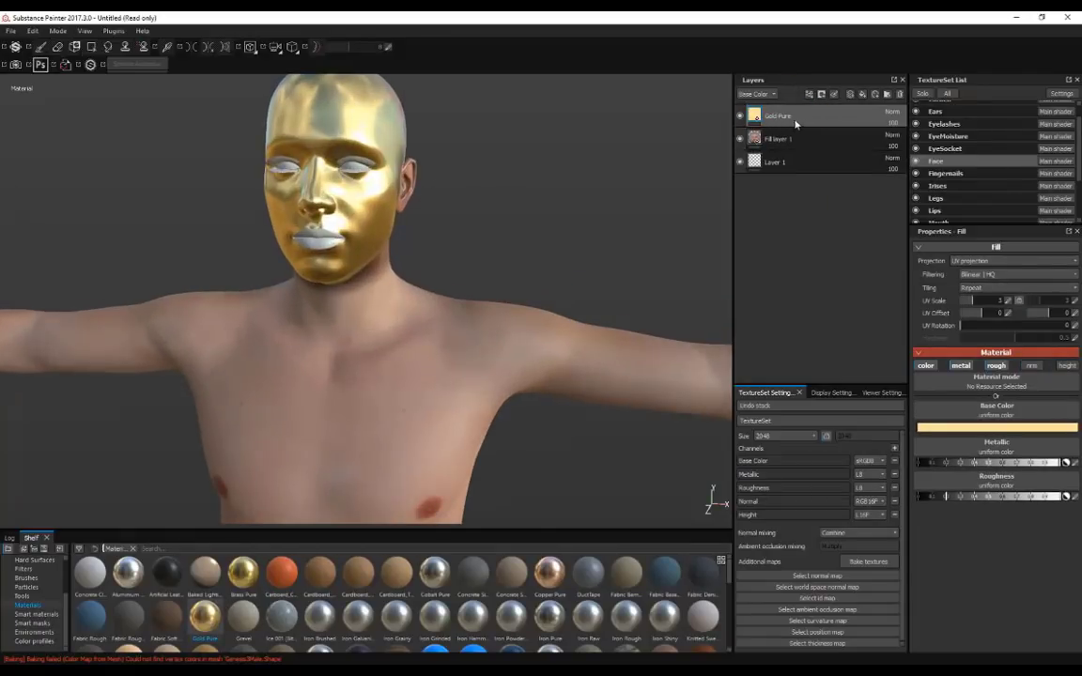
right_click(775, 116)
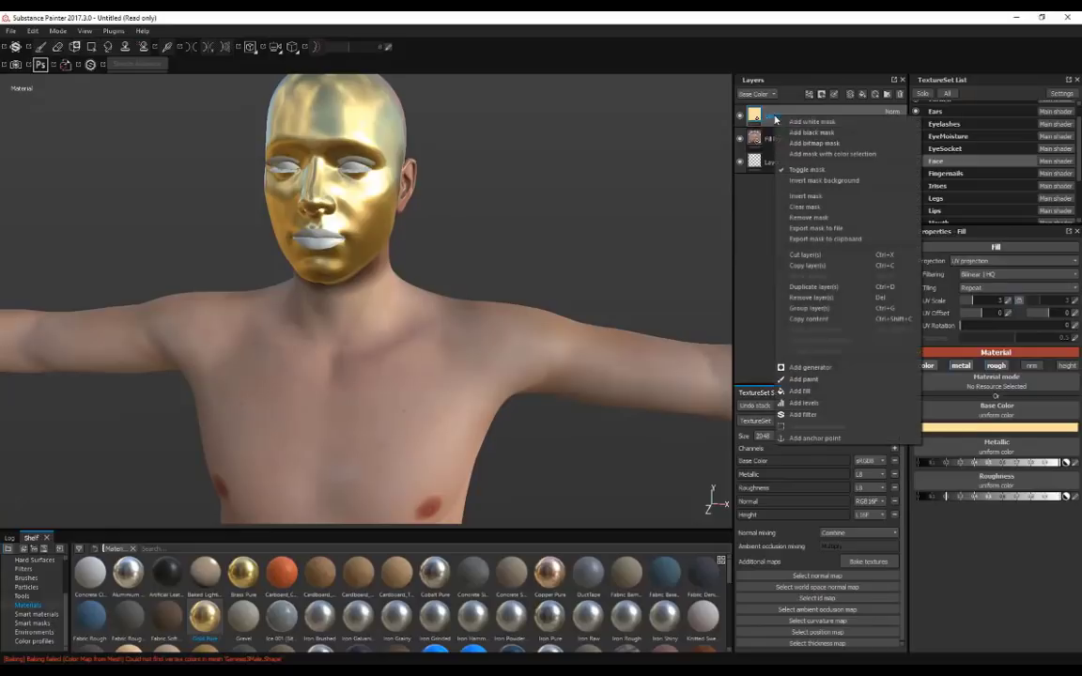
click(797, 133)
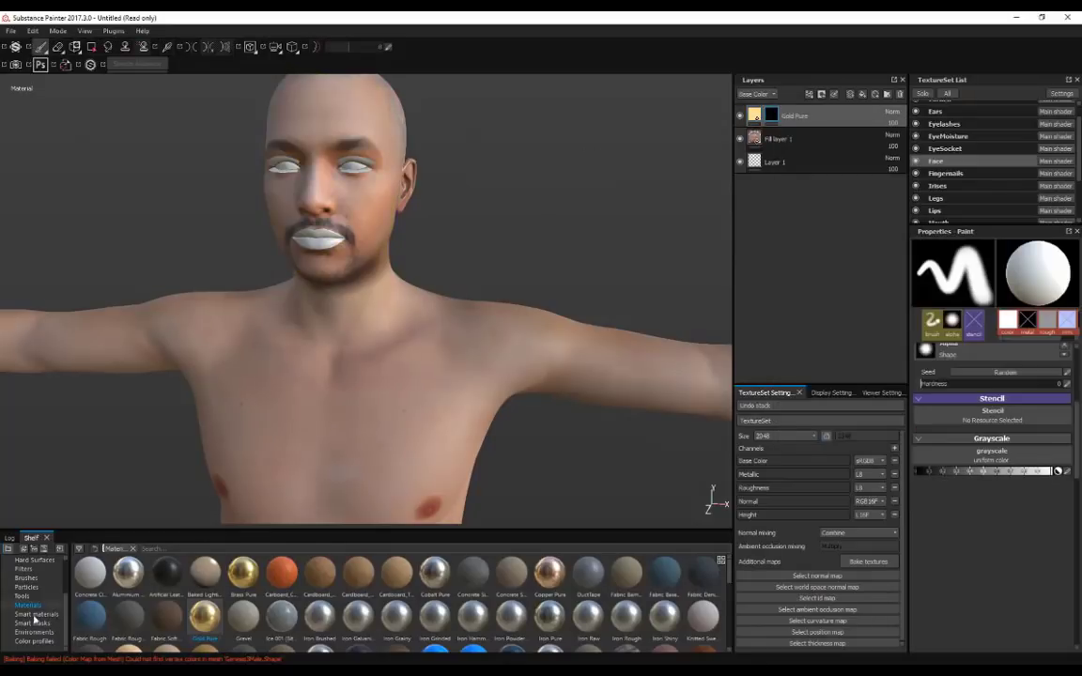
click(28, 587)
click(129, 575)
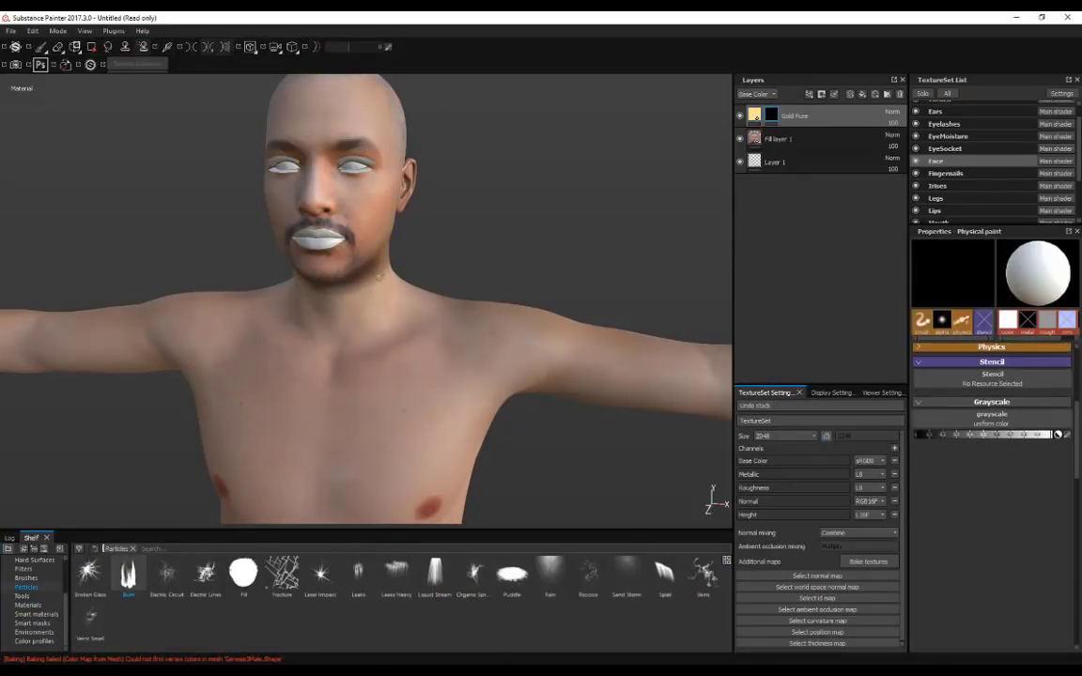
Step: Try revealing gold on one side of the face with Burn particles, view it from several angles and undo the stroke
mouse_move(463, 226)
alt+mouse_down()
mouse_move(507, 223)
mouse_move(546, 194)
mouse_move(587, 188)
alt+mouse_up()
click(314, 225)
alt+right_drag(587, 187, 522, 188)
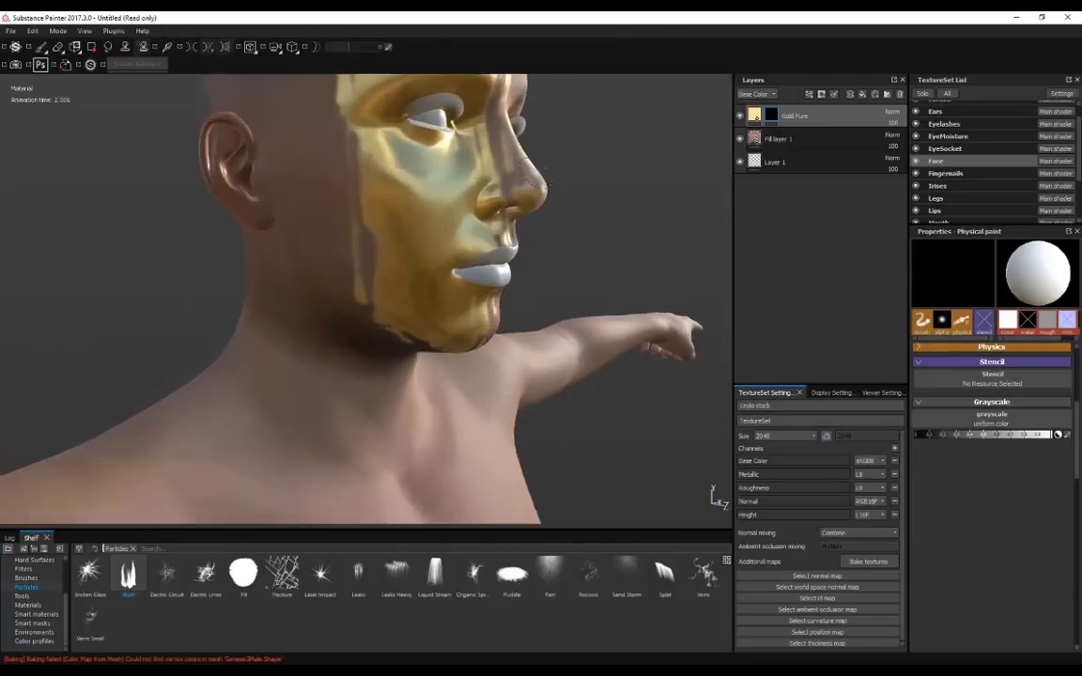
alt+drag(522, 187, 554, 179)
alt+right_drag(554, 180, 613, 160)
alt+drag(613, 160, 410, 191)
alt+right_drag(410, 191, 449, 208)
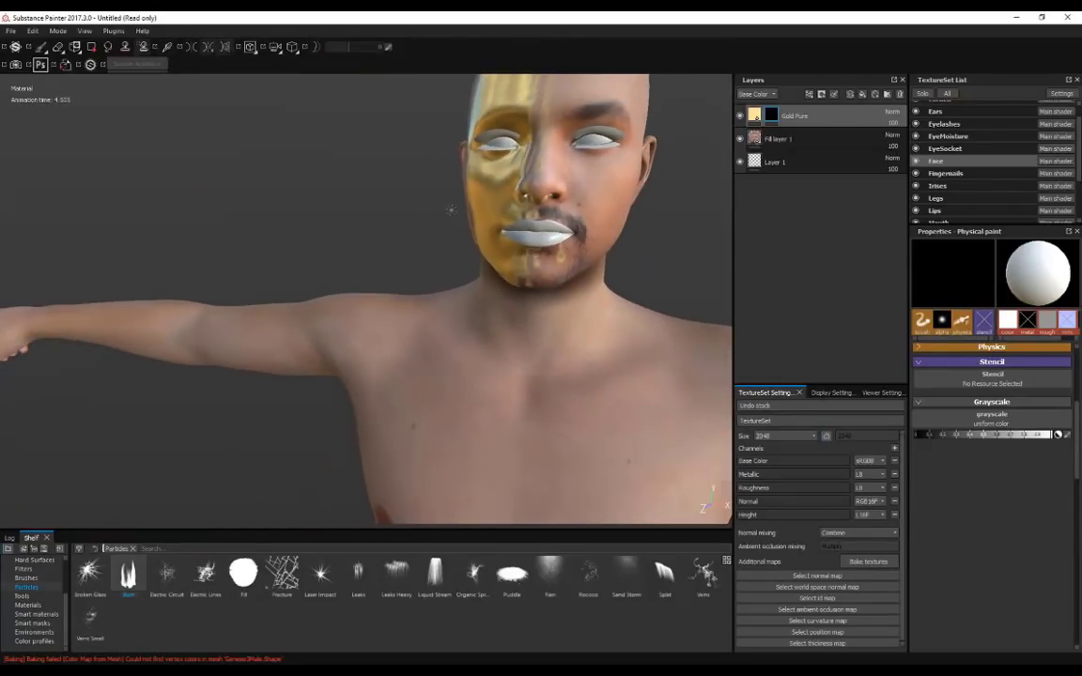
key(ctrl+z)
Step: Paint the Face gold mask with Burn particles over the figure's right half of the face and check the drips
click(466, 246)
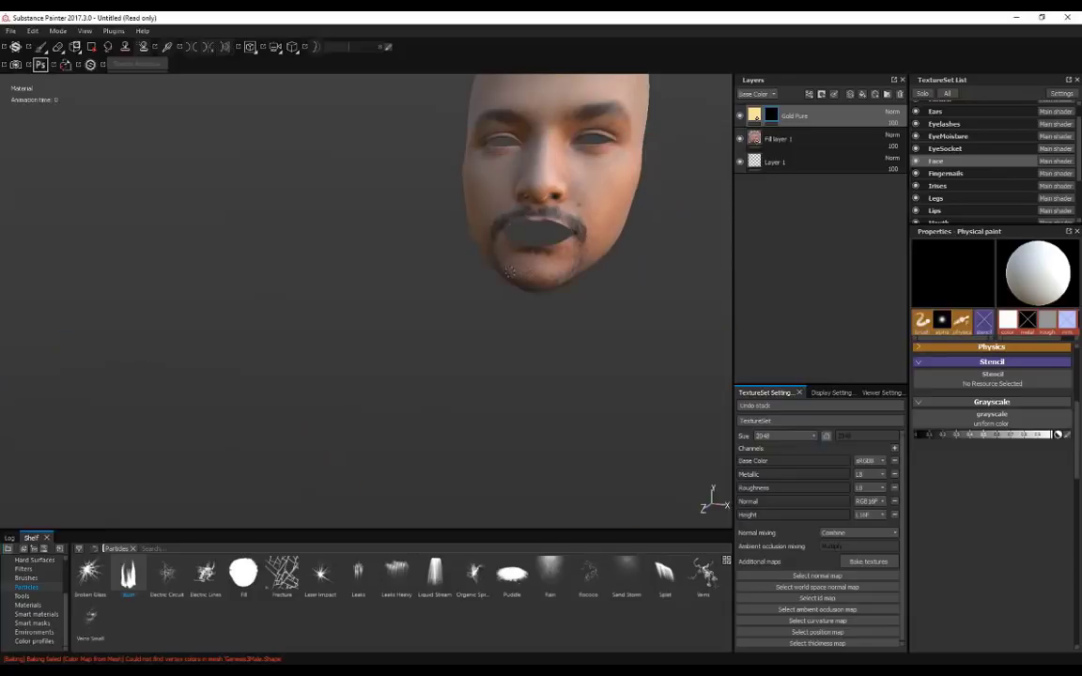
mouse_move(670, 224)
alt+mouse_down()
mouse_move(584, 193)
mouse_move(511, 246)
mouse_move(465, 355)
alt+mouse_up()
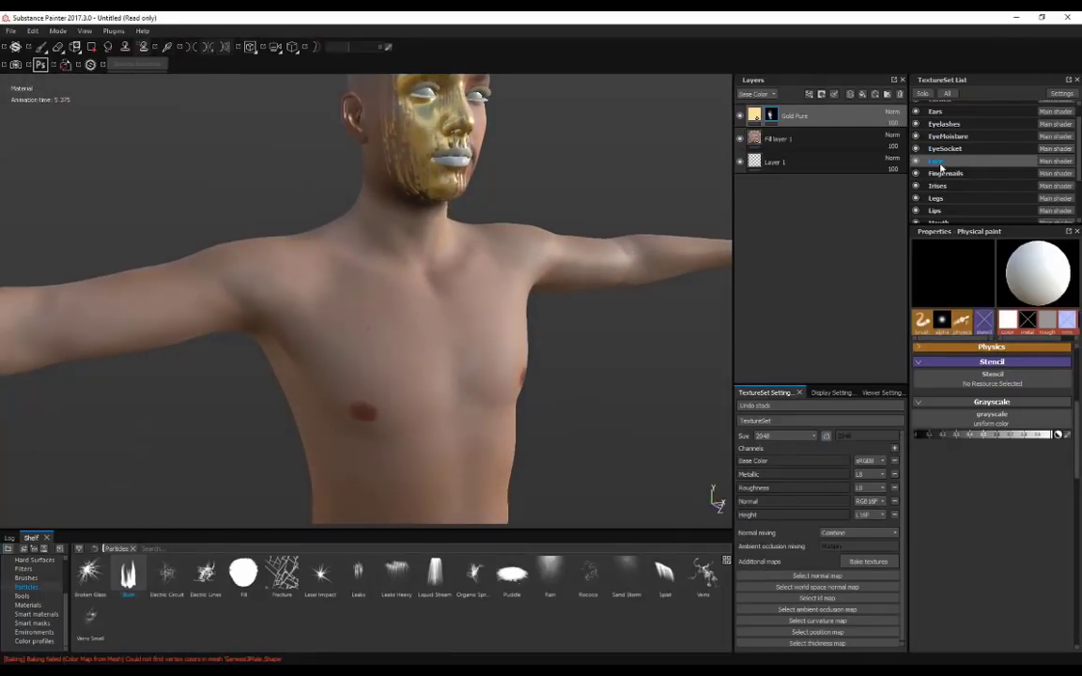
alt+drag(648, 254, 488, 258)
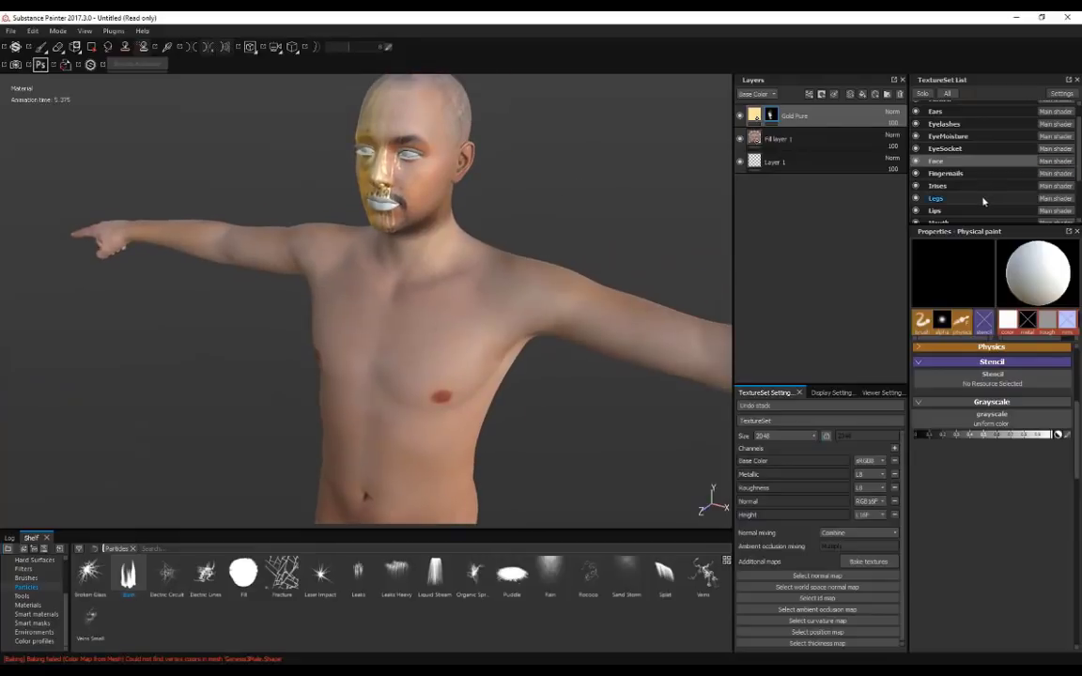
Step: Add a Gold Pure material layer with a black mask above the Torso texture set's fill layer
scroll(983, 201, down, 3)
ctrl+alt+right_click(444, 401)
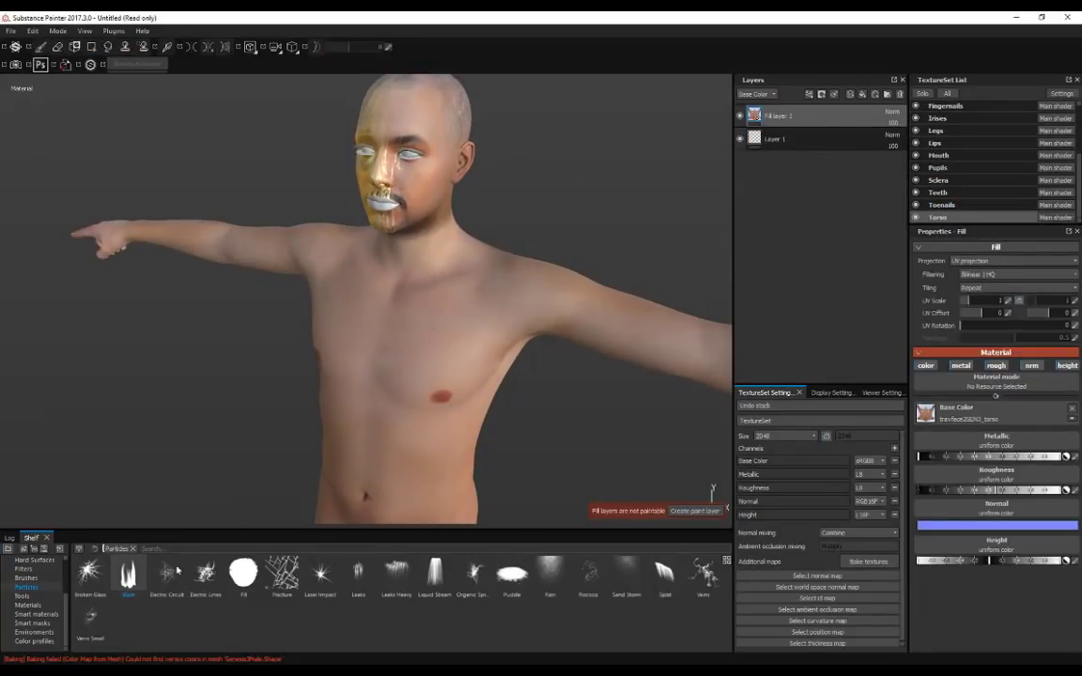
click(23, 604)
drag(204, 615, 814, 106)
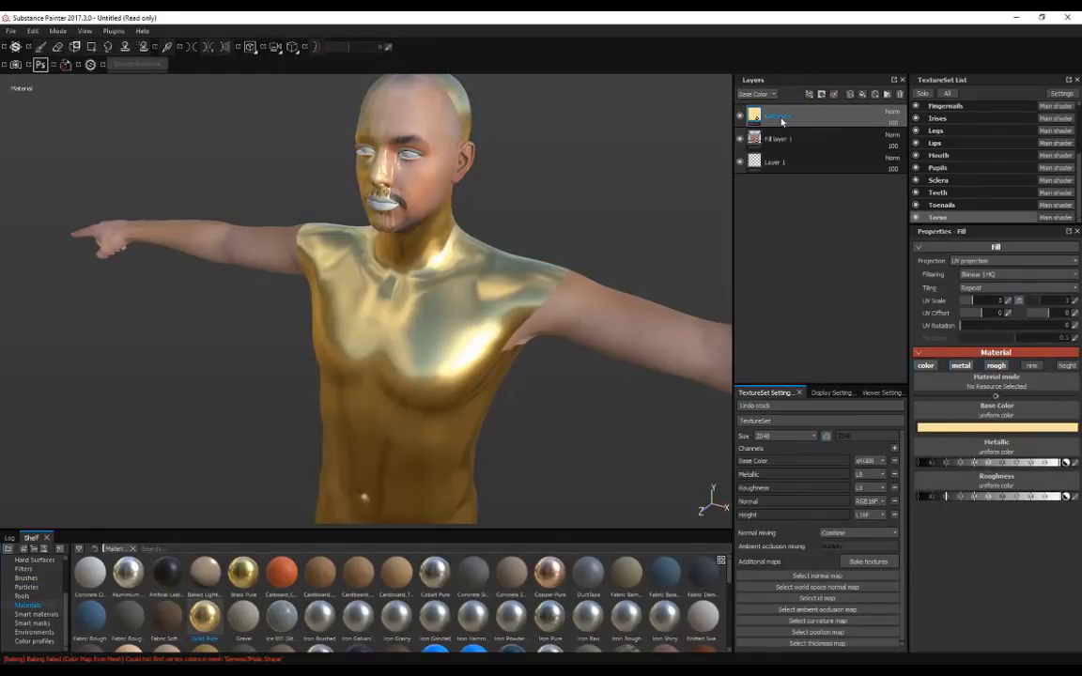
right_click(779, 118)
click(798, 134)
Step: Paint the Torso gold mask with Burn particles on the upper chest and down the figure's right side of the neck
click(496, 357)
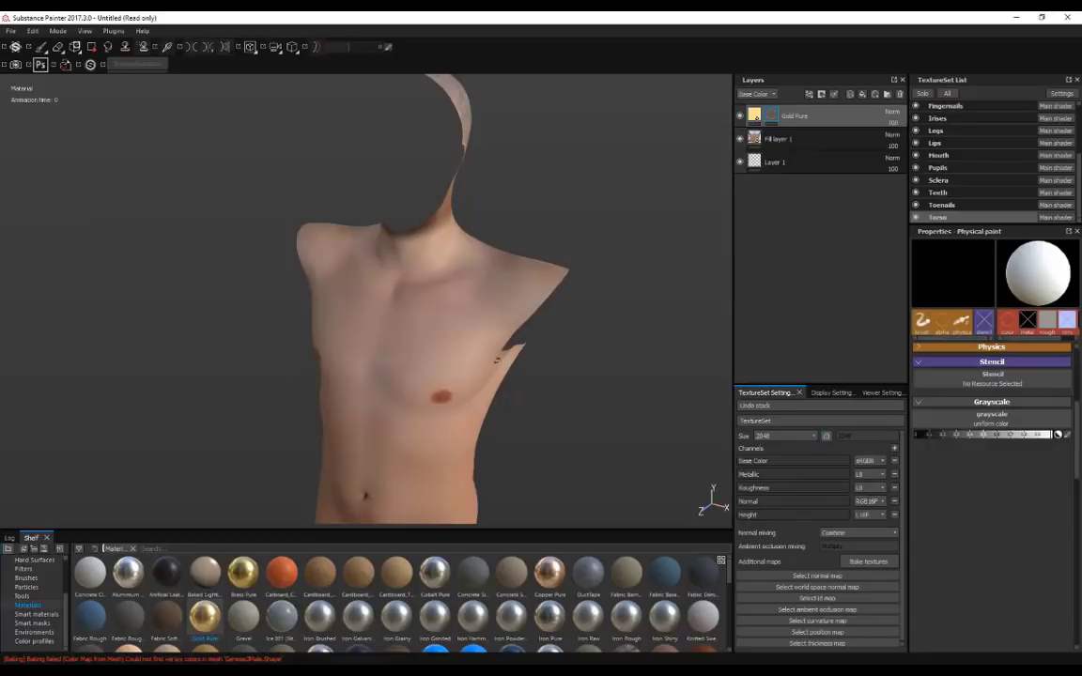
click(390, 307)
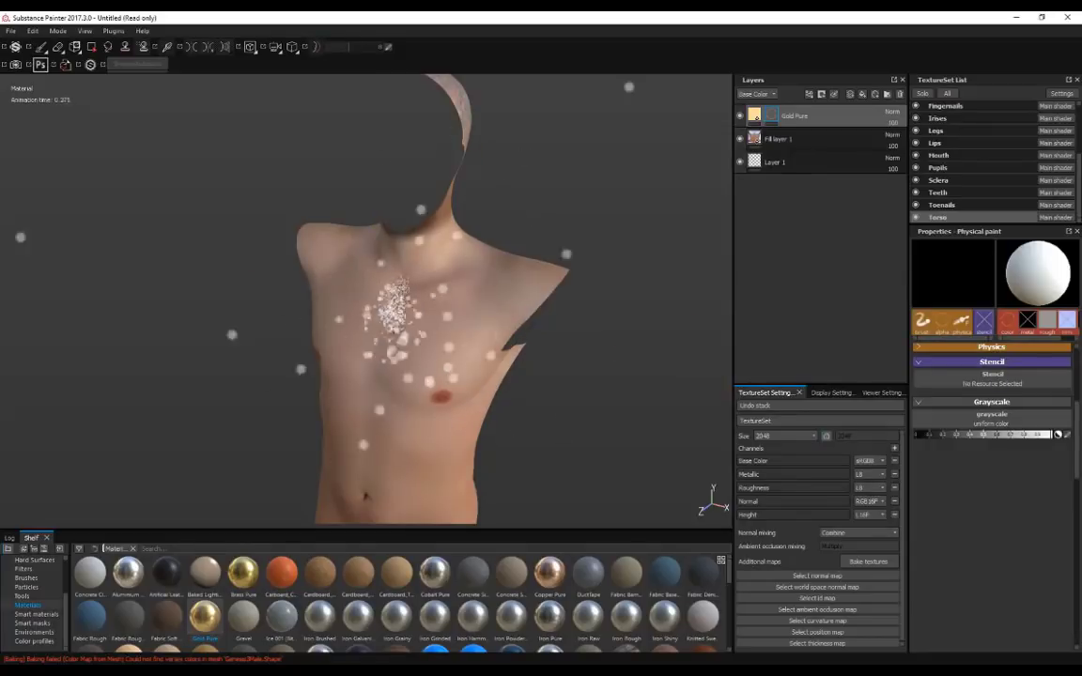
mouse_move(515, 146)
alt+mouse_down()
mouse_move(594, 139)
mouse_move(610, 159)
alt+mouse_up()
click(336, 252)
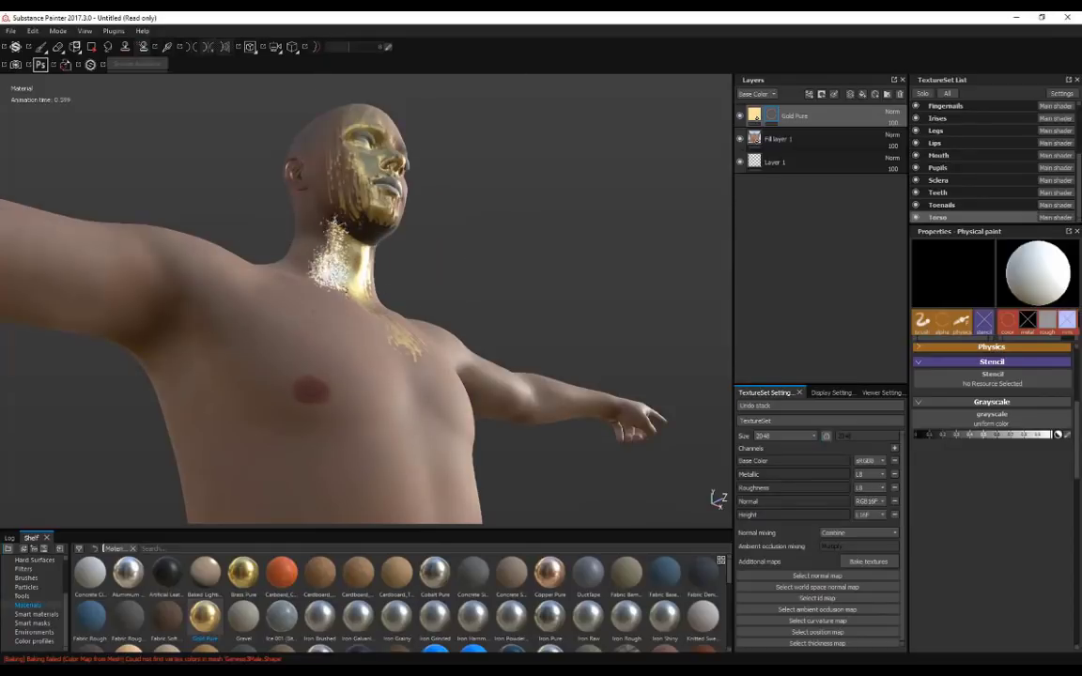
alt+drag(432, 209, 443, 246)
click(310, 213)
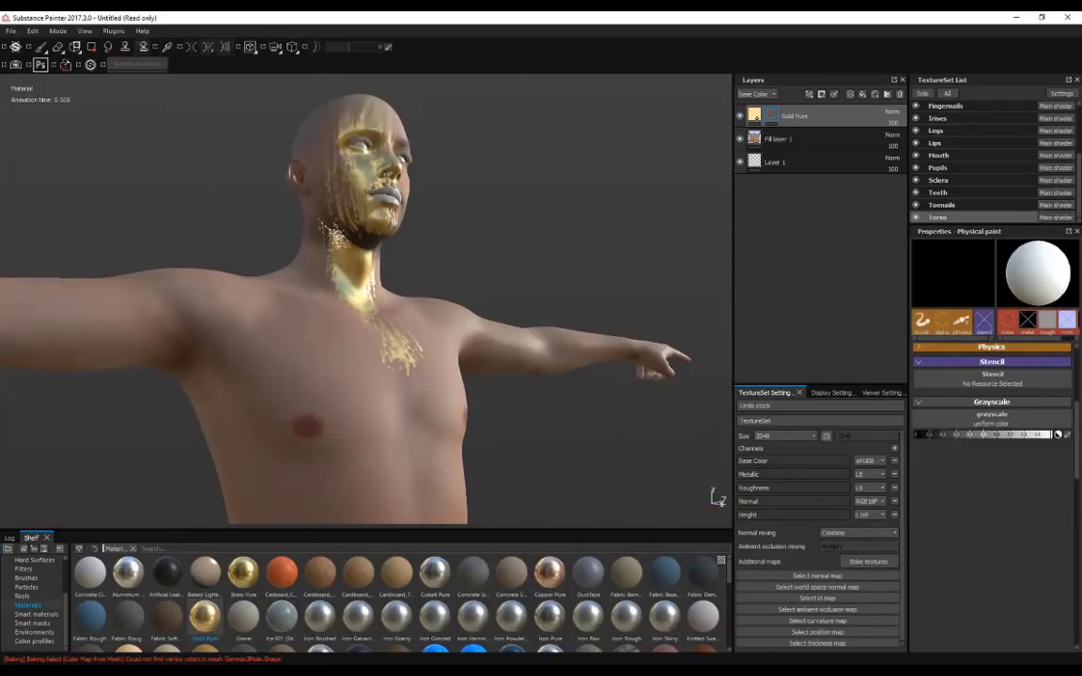
Step: Show all texture sets and paint the Face set's Gold Pure mask with Burn particles under the jaw and chin to meet the neck gold
alt+drag(304, 214, 329, 171)
scroll(307, 237, up, 4)
scroll(307, 237, up, 3)
alt+drag(497, 226, 526, 221)
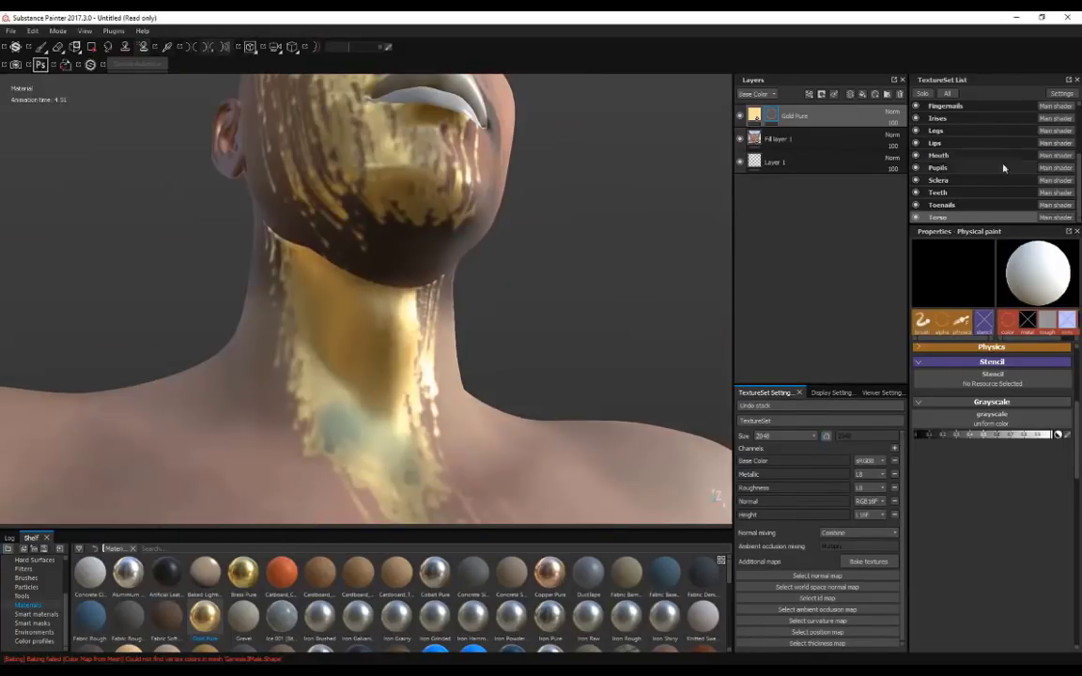
scroll(960, 163, up, 3)
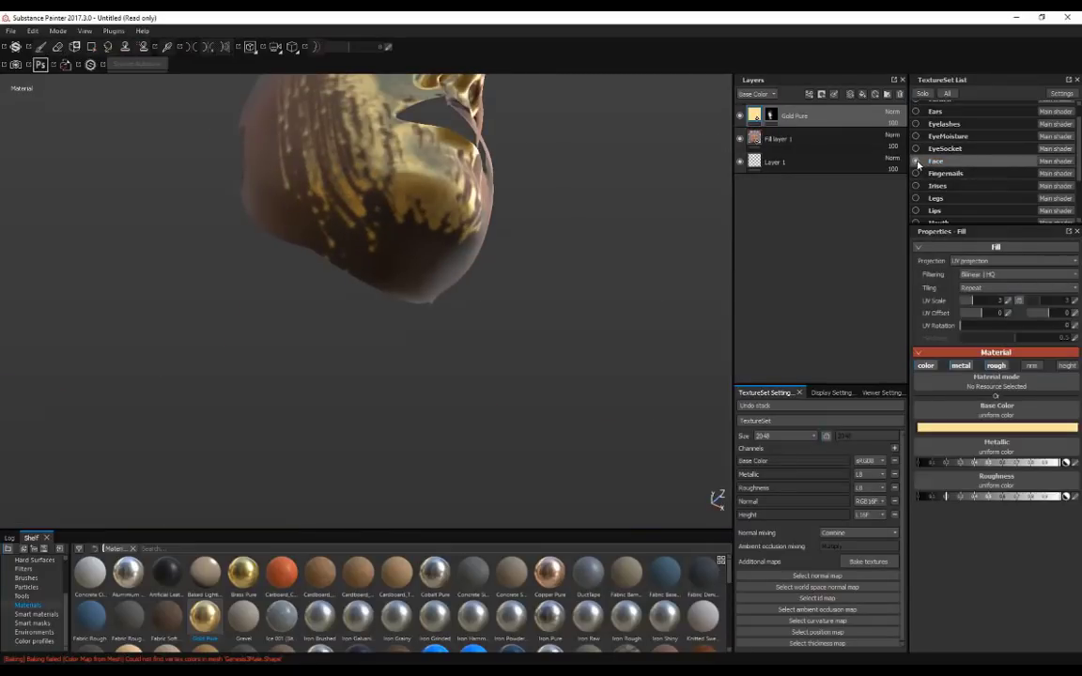
click(947, 94)
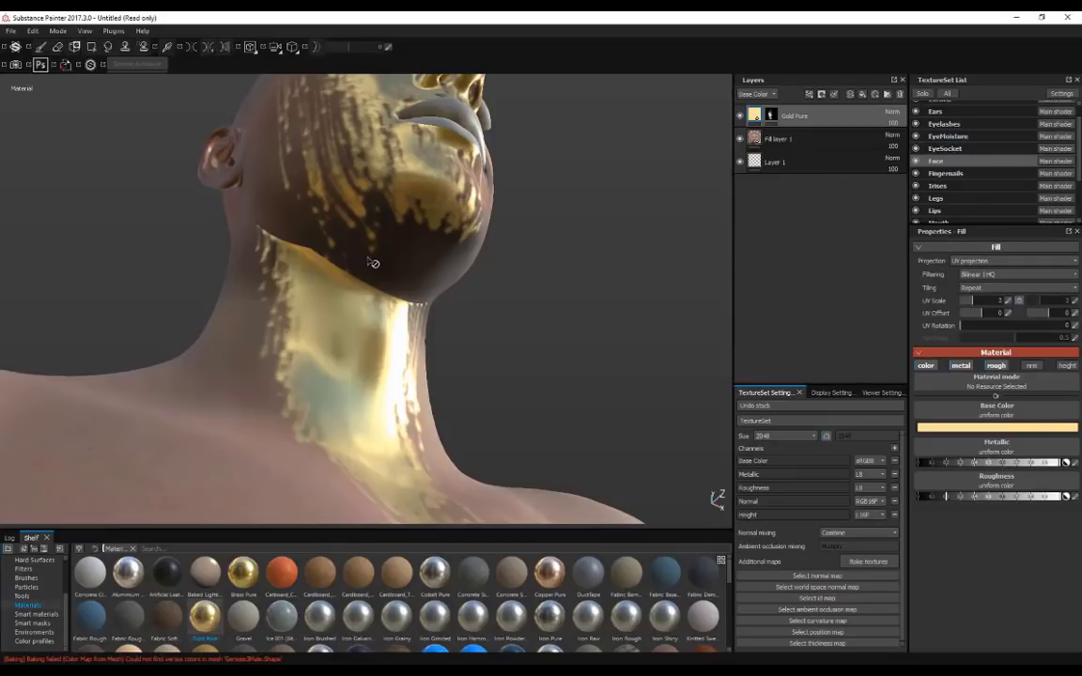
click(771, 115)
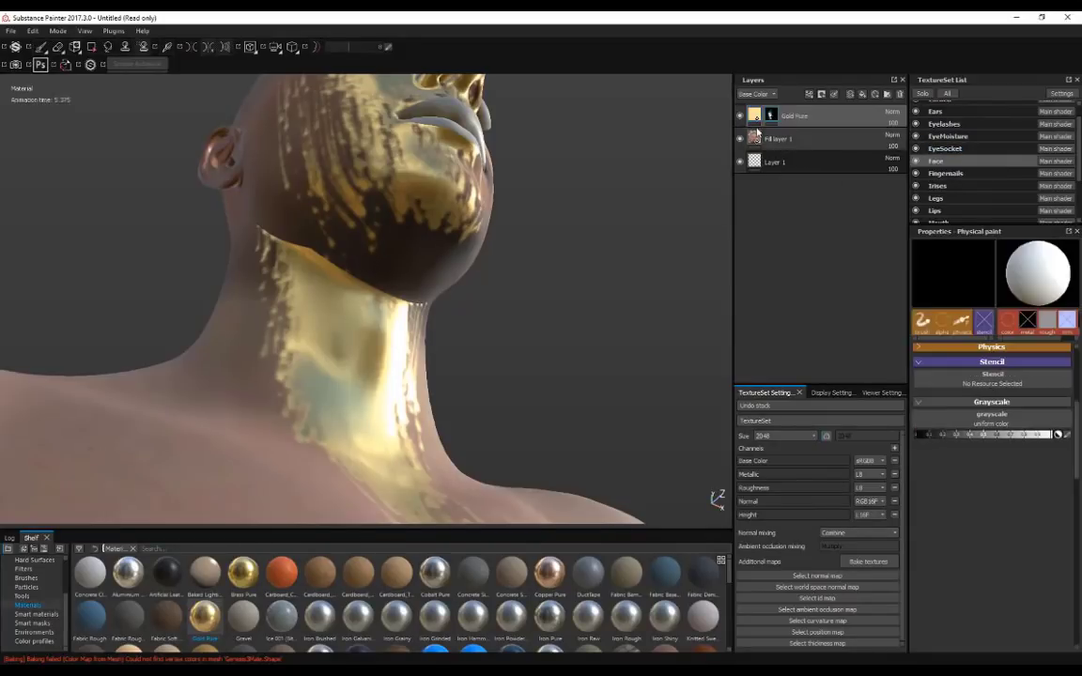
drag(369, 278, 379, 280)
drag(305, 251, 298, 249)
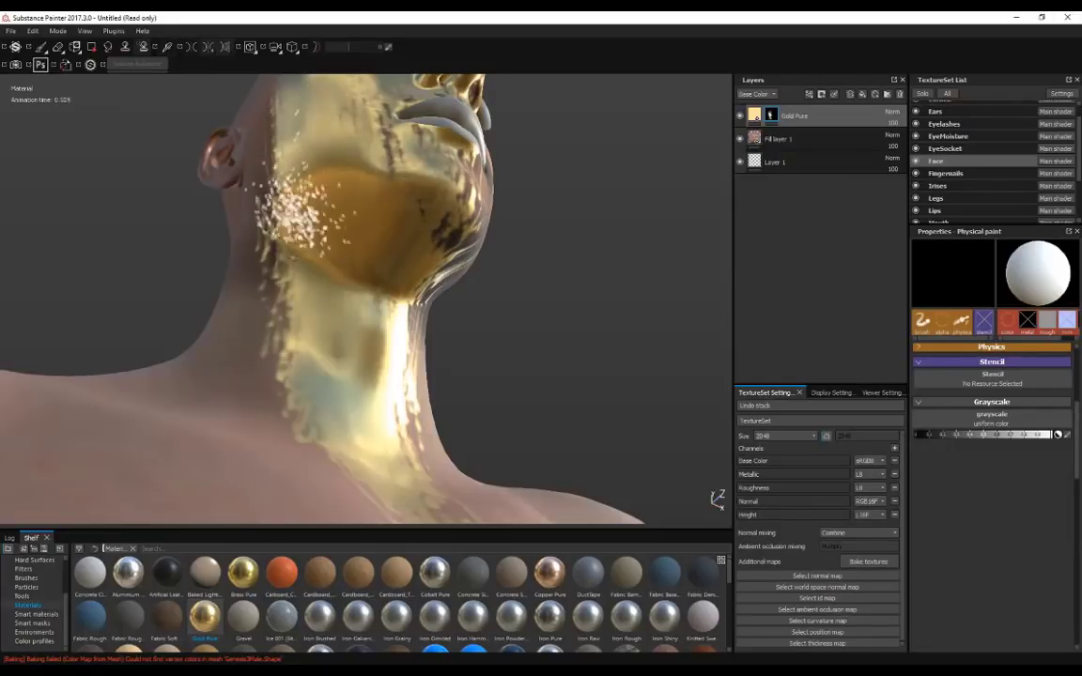
alt+drag(497, 291, 449, 289)
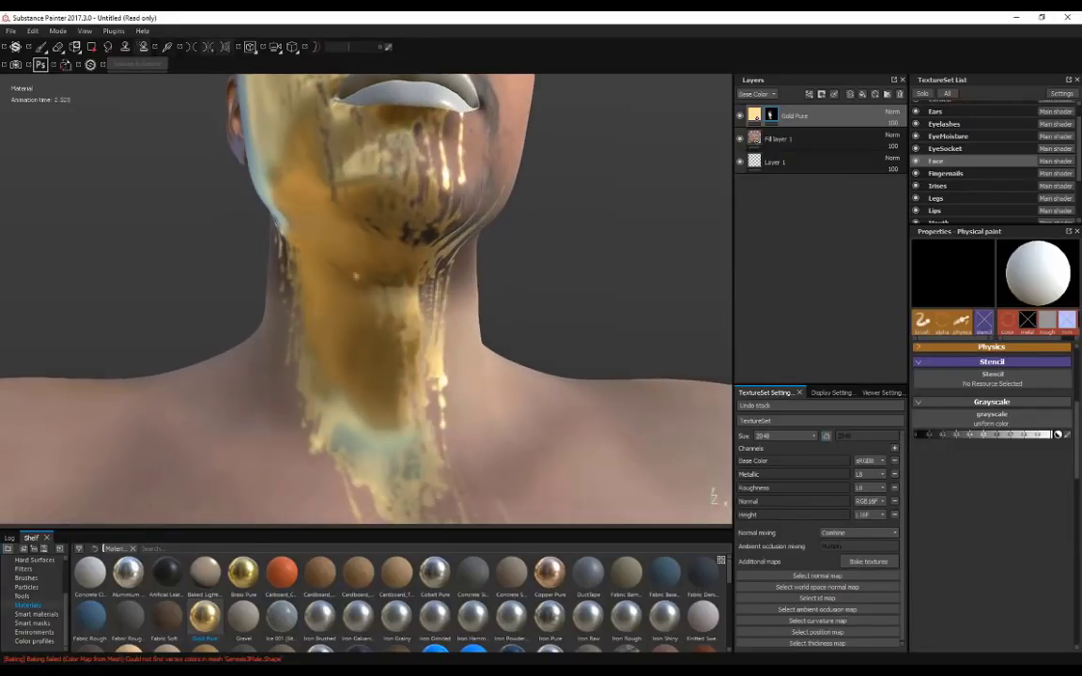
drag(355, 268, 321, 242)
Step: Examine the gold on the face, neck and chest from a distance and from several angles
alt+right_drag(518, 289, 347, 235)
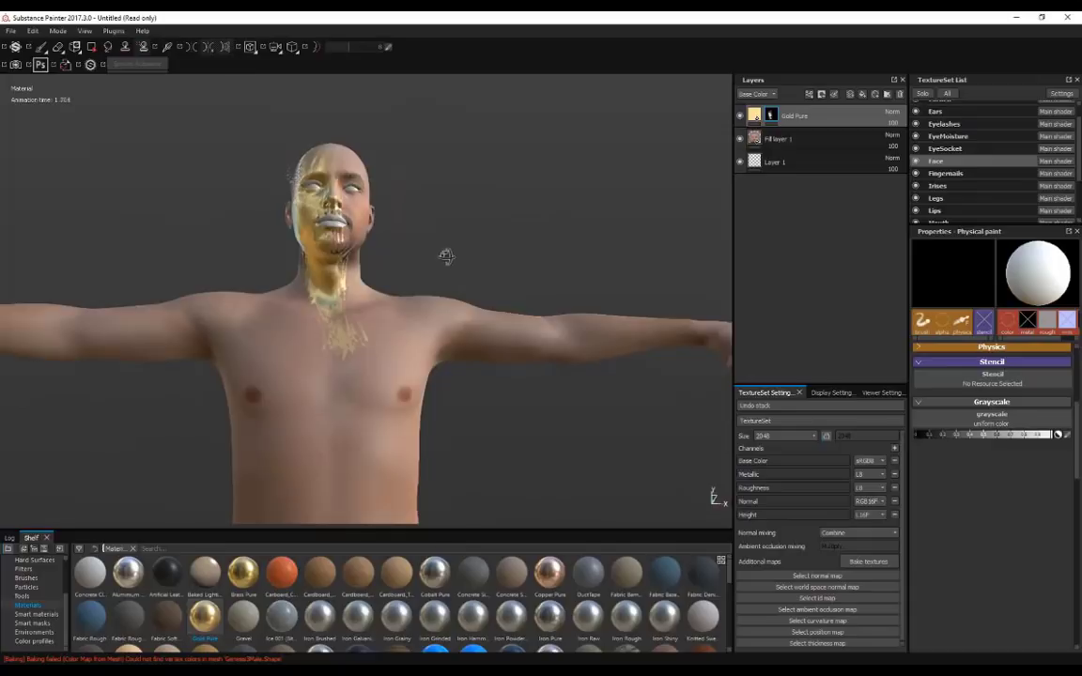
alt+drag(447, 254, 535, 256)
alt+drag(310, 111, 211, 226)
alt+right_drag(212, 226, 204, 153)
alt+drag(205, 153, 324, 155)
alt+right_drag(324, 155, 356, 182)
alt+drag(356, 182, 563, 174)
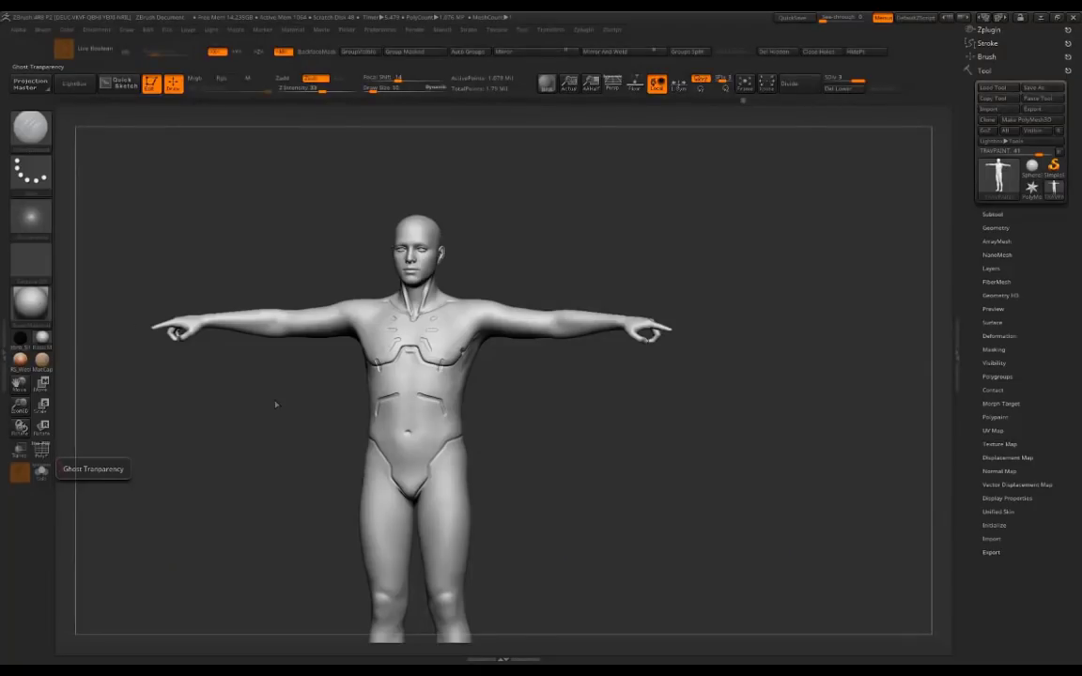
Step: Switch to ZBrush and examine the panel grooves sculpted on the figure's torso, arms and forehead
drag(546, 194, 644, 203)
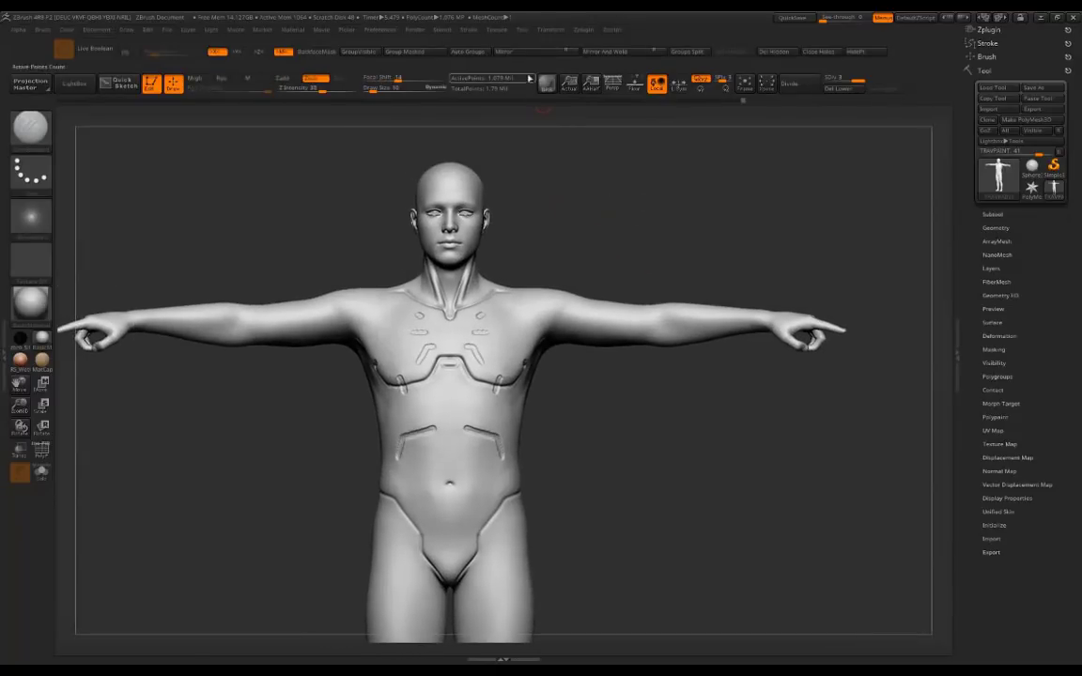
drag(512, 184, 544, 252)
drag(648, 158, 565, 265)
mouse_move(517, 180)
mouse_down()
mouse_move(488, 216)
mouse_move(550, 169)
mouse_move(595, 176)
mouse_move(514, 329)
mouse_up()
drag(543, 251, 580, 239)
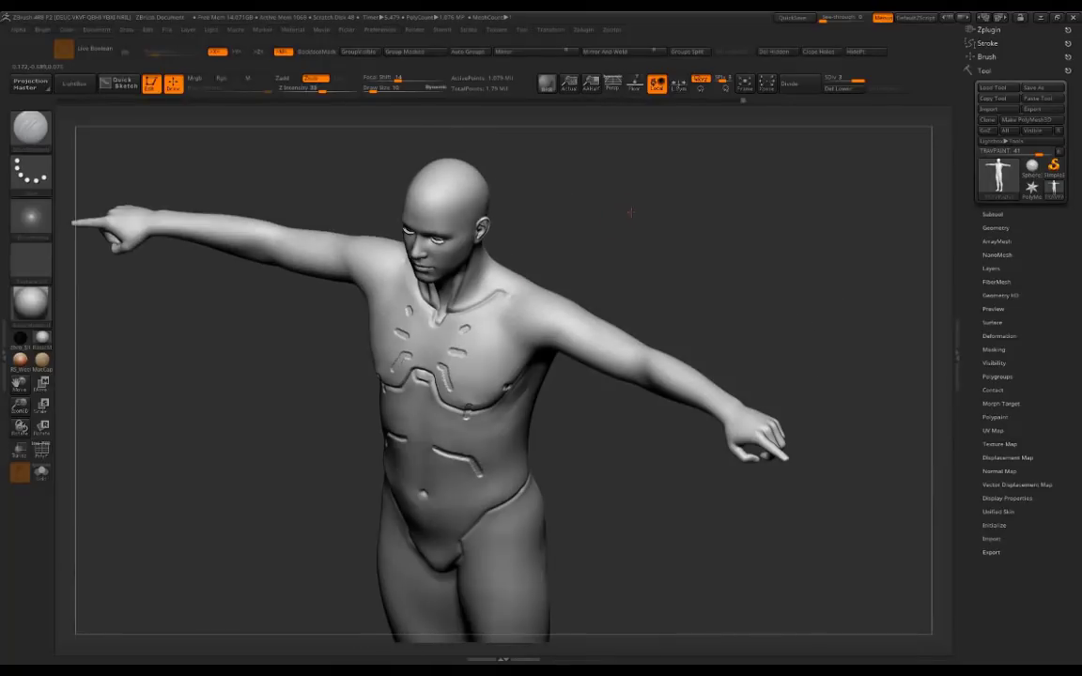
drag(631, 213, 540, 291)
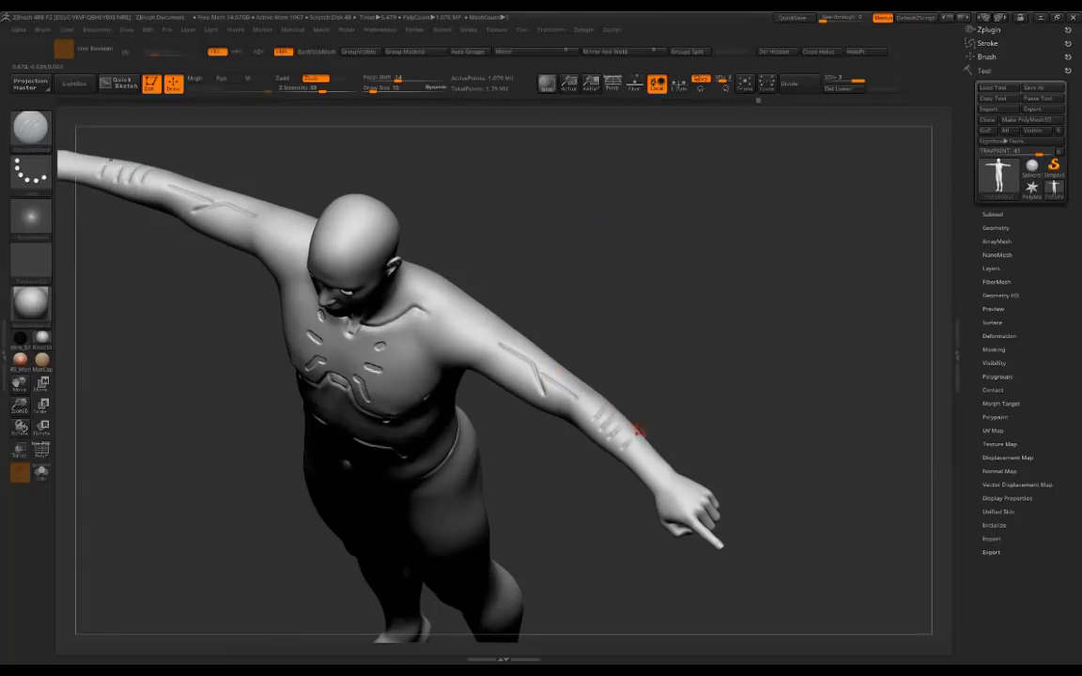
shift+drag(677, 324, 683, 297)
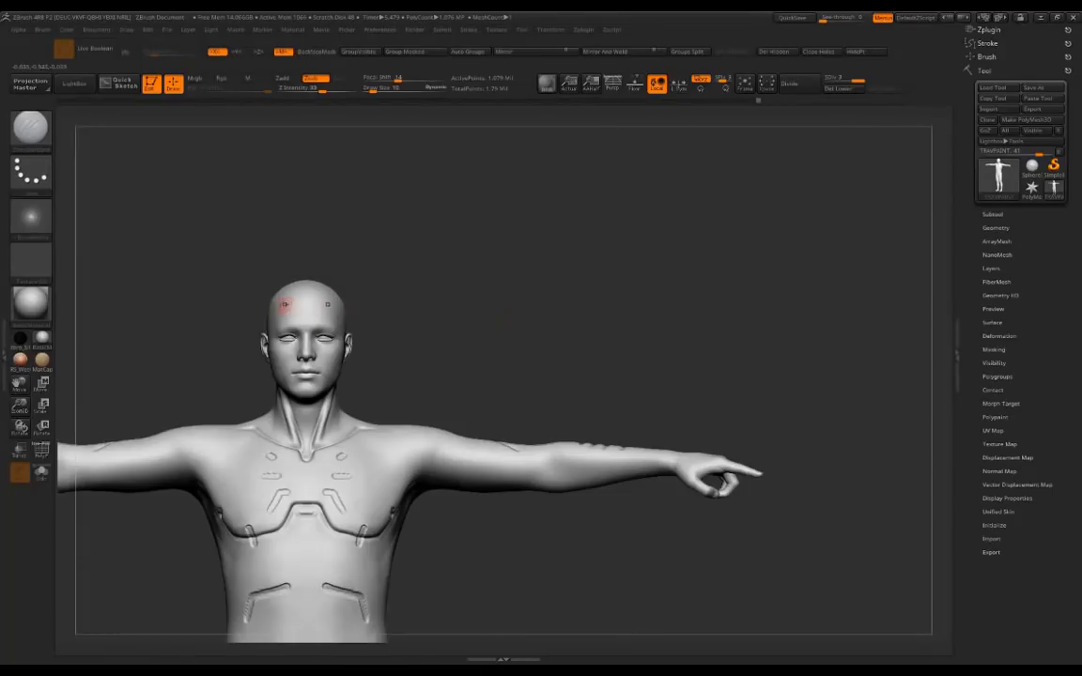
drag(410, 264, 757, 185)
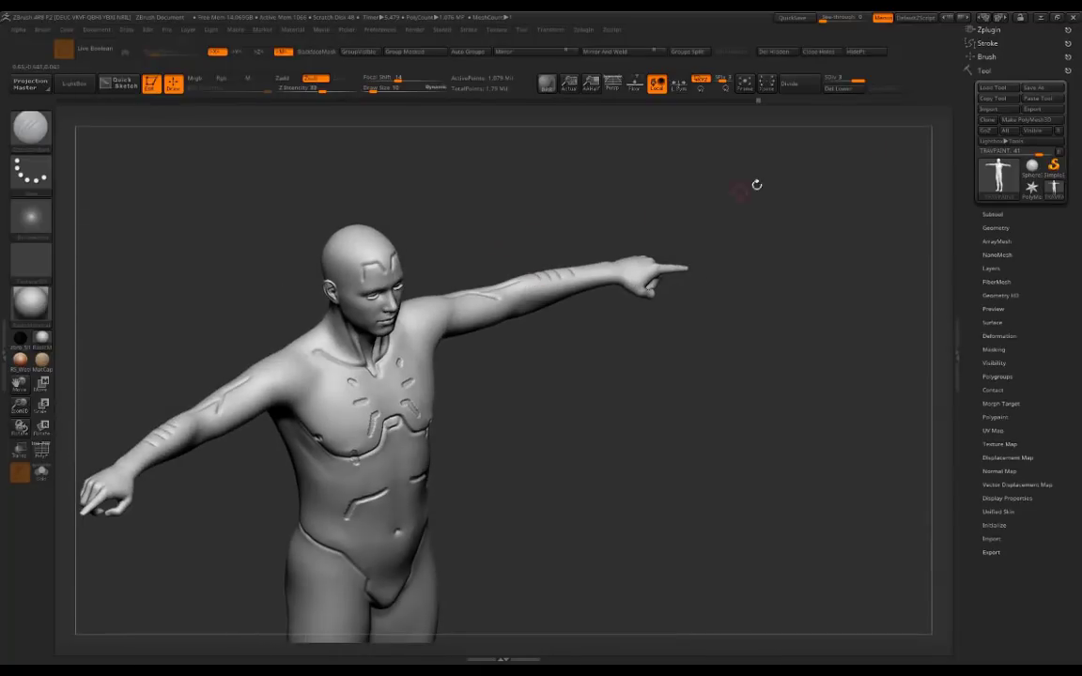
Step: Export the sculpted figure as TRAVPAINThigh.OBJ in the tpose folder, overwriting the existing file
click(1037, 112)
click(213, 183)
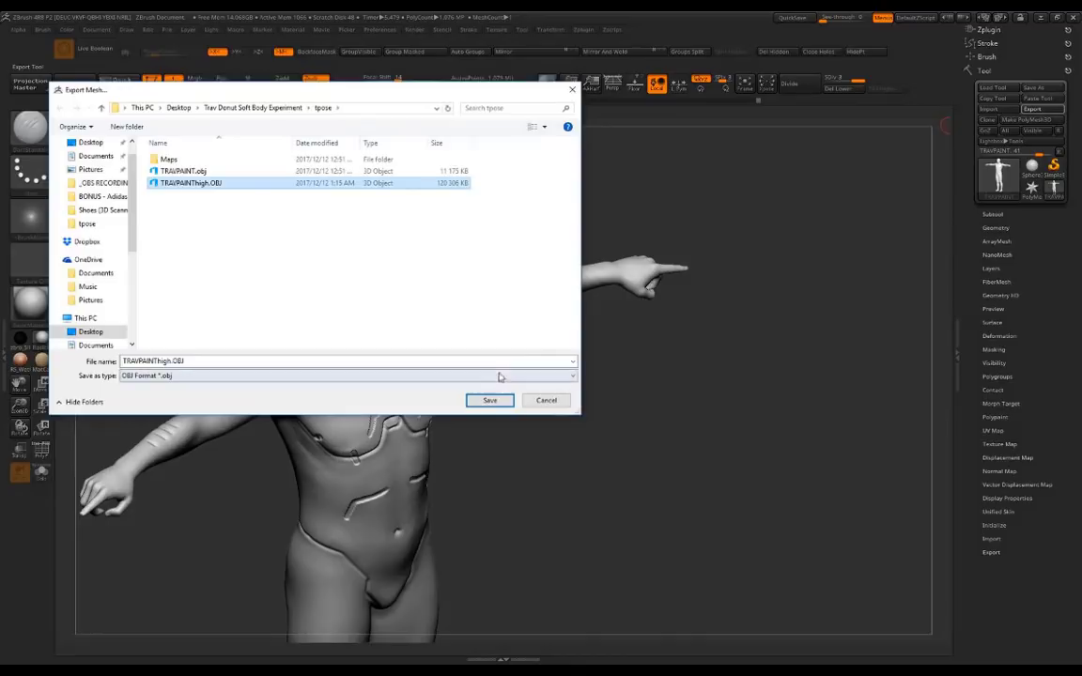
click(492, 400)
click(577, 348)
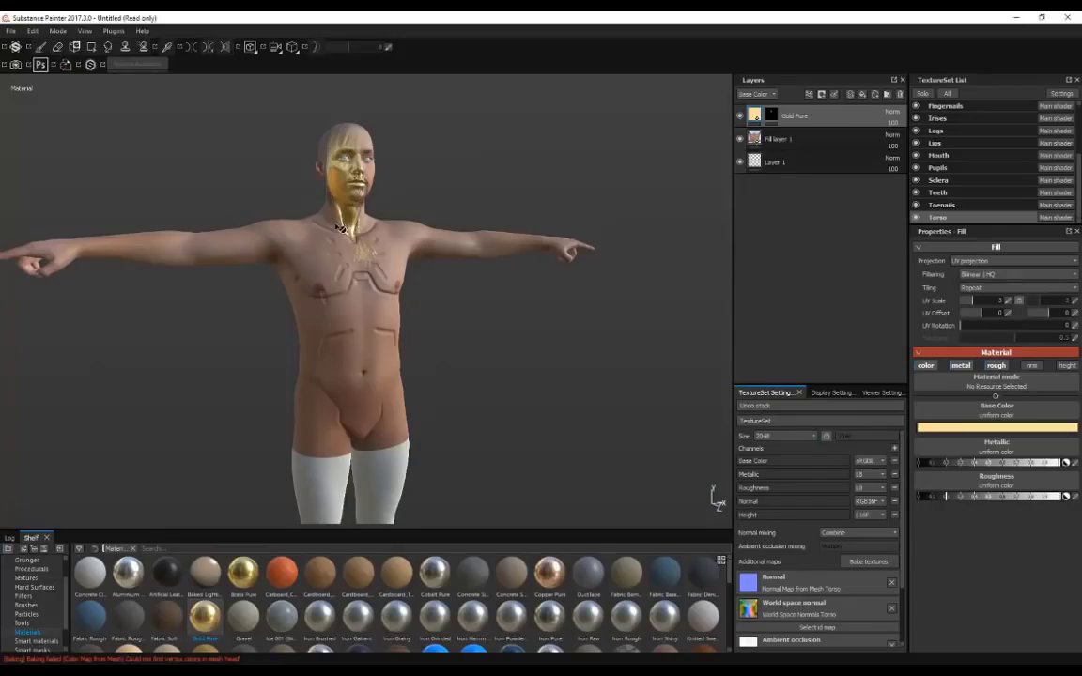
Step: Switch back to Substance Painter and examine the panel grooves on the figure's torso from several angles
scroll(341, 228, up, 4)
scroll(341, 239, down, 2)
alt+drag(548, 354, 426, 219)
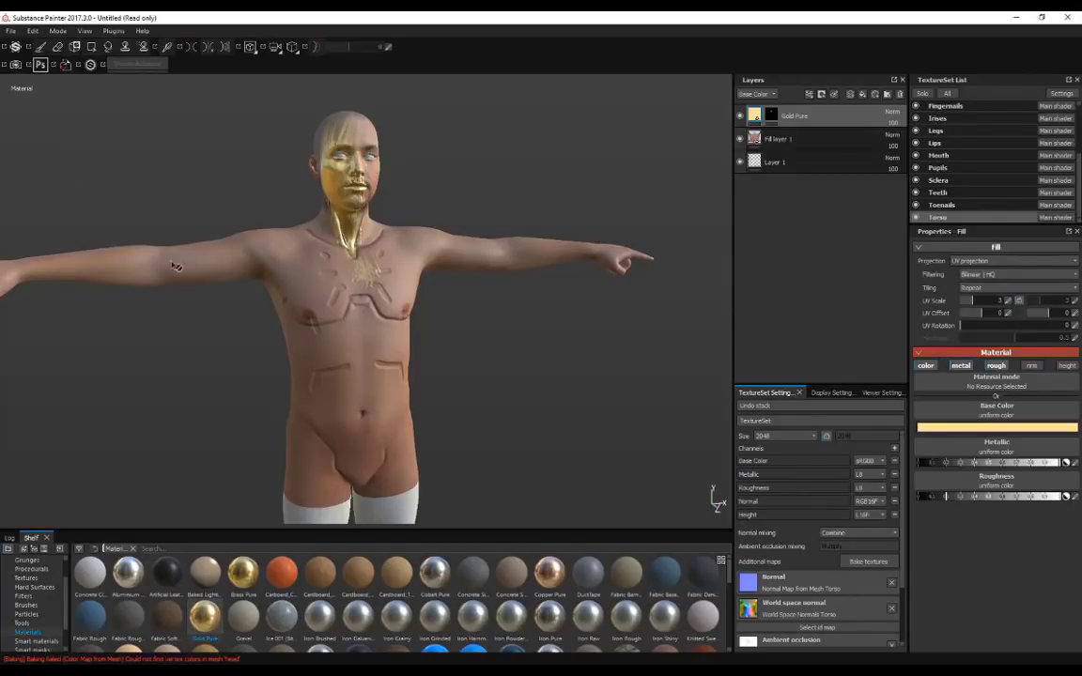
alt+drag(161, 177, 206, 241)
alt+drag(399, 257, 495, 195)
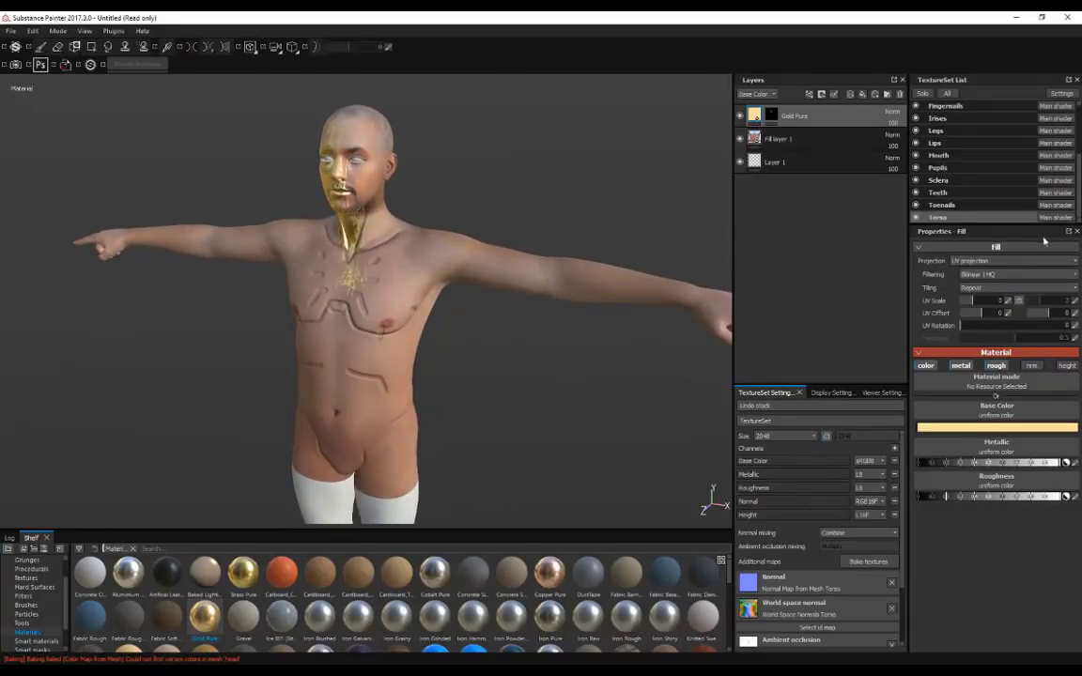
Step: Load TRAVPAINThigh.OBJ as the high definition mesh for baking the Torso texture set's maps
click(940, 210)
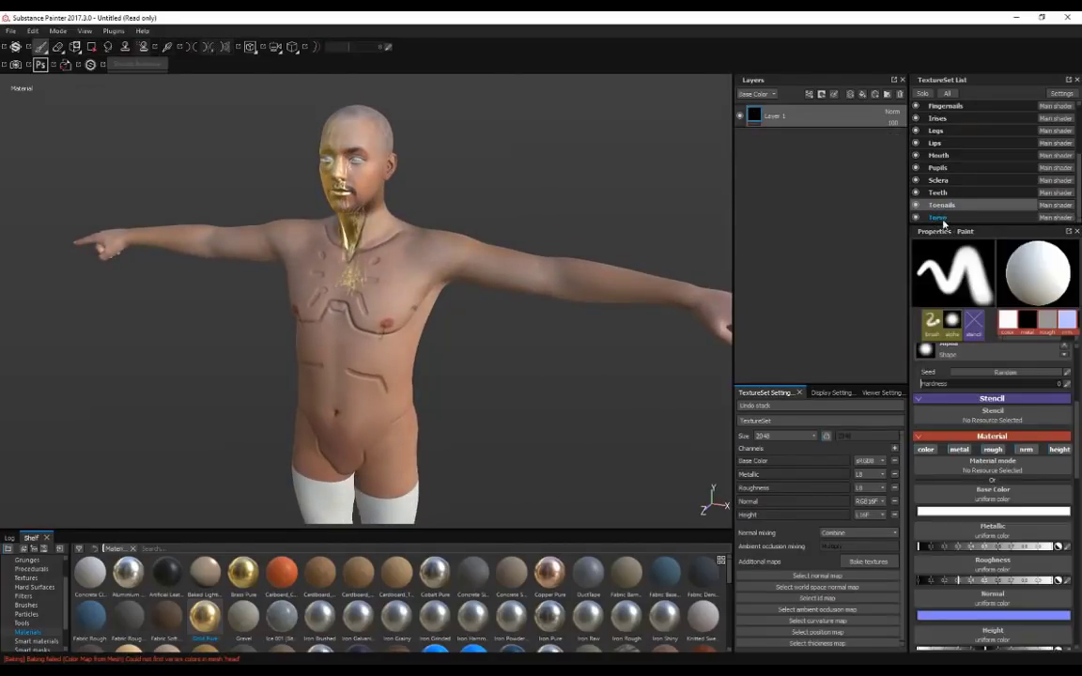
click(938, 217)
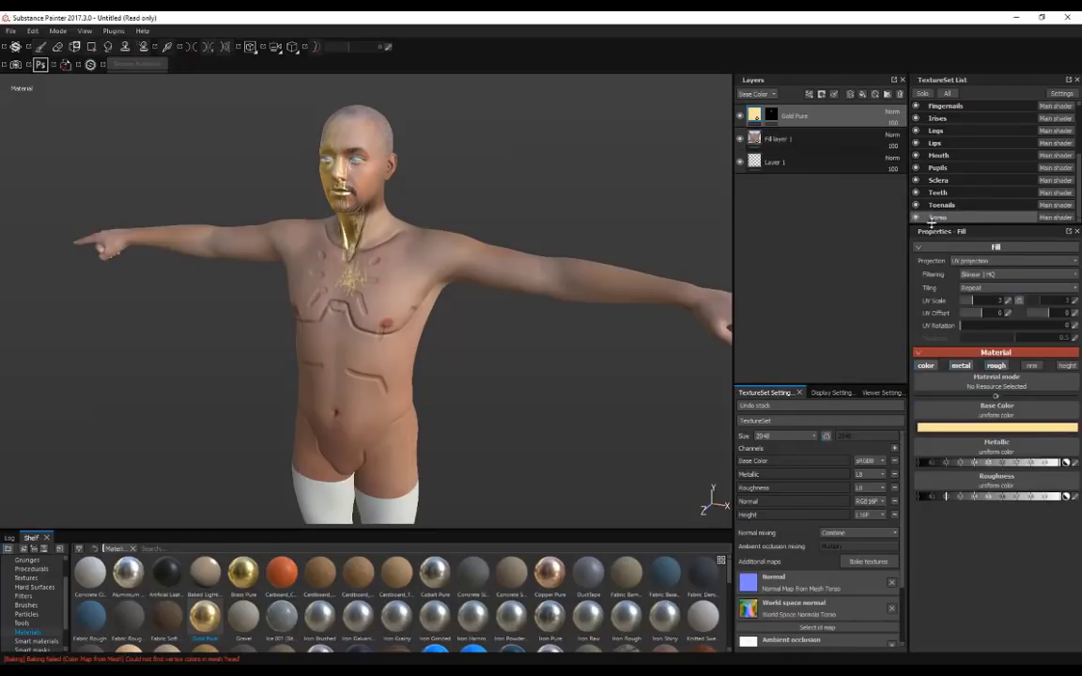
click(868, 562)
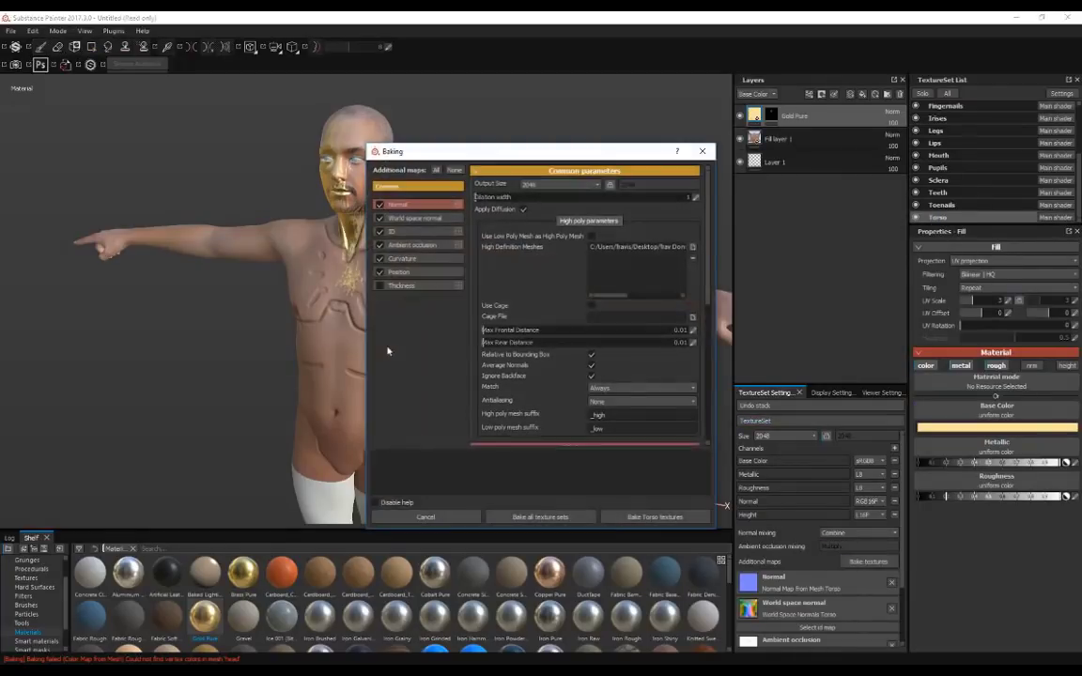
click(695, 248)
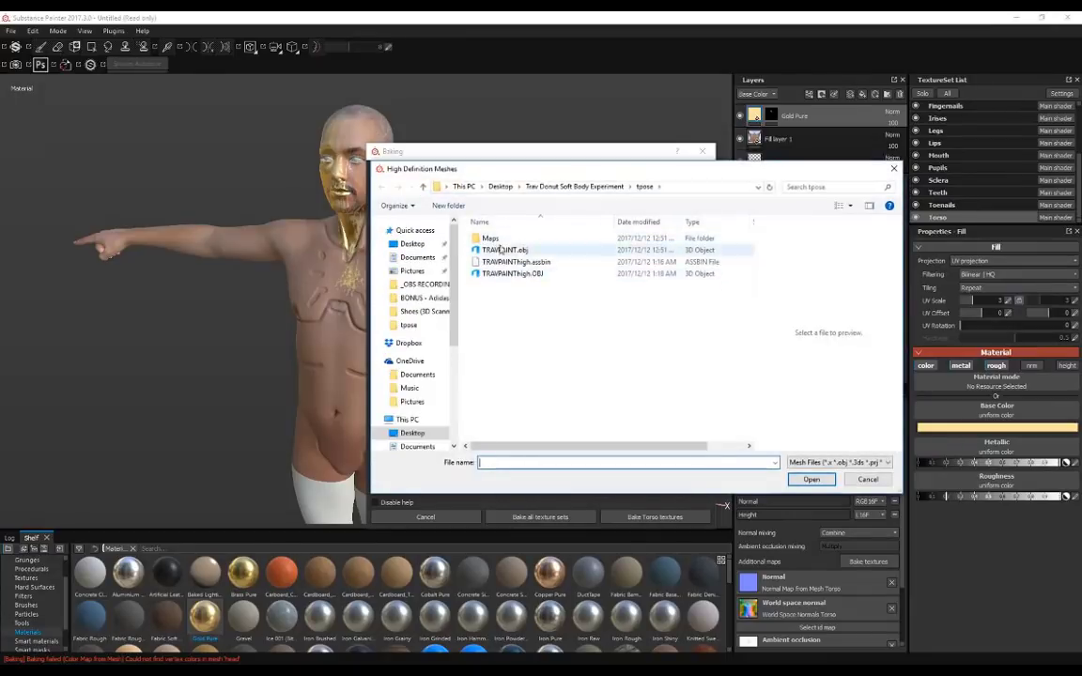
double_click(511, 273)
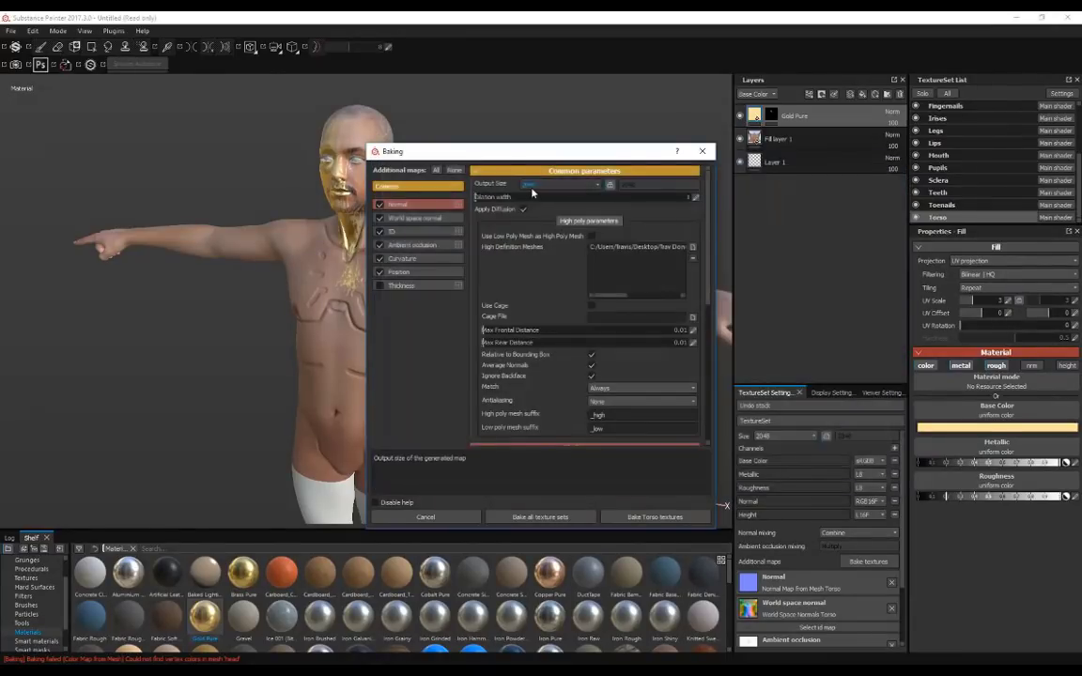
Step: Review the bake's output size and the ID baker's texture set, and bake the Torso textures
click(533, 190)
click(532, 189)
click(398, 233)
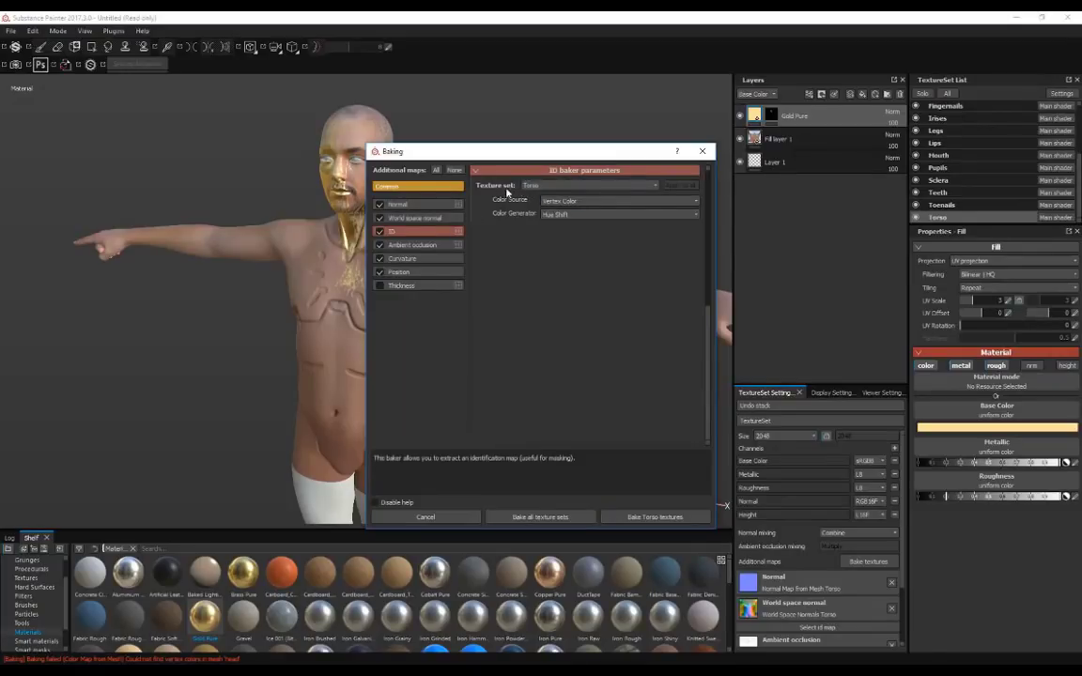
click(545, 186)
click(545, 186)
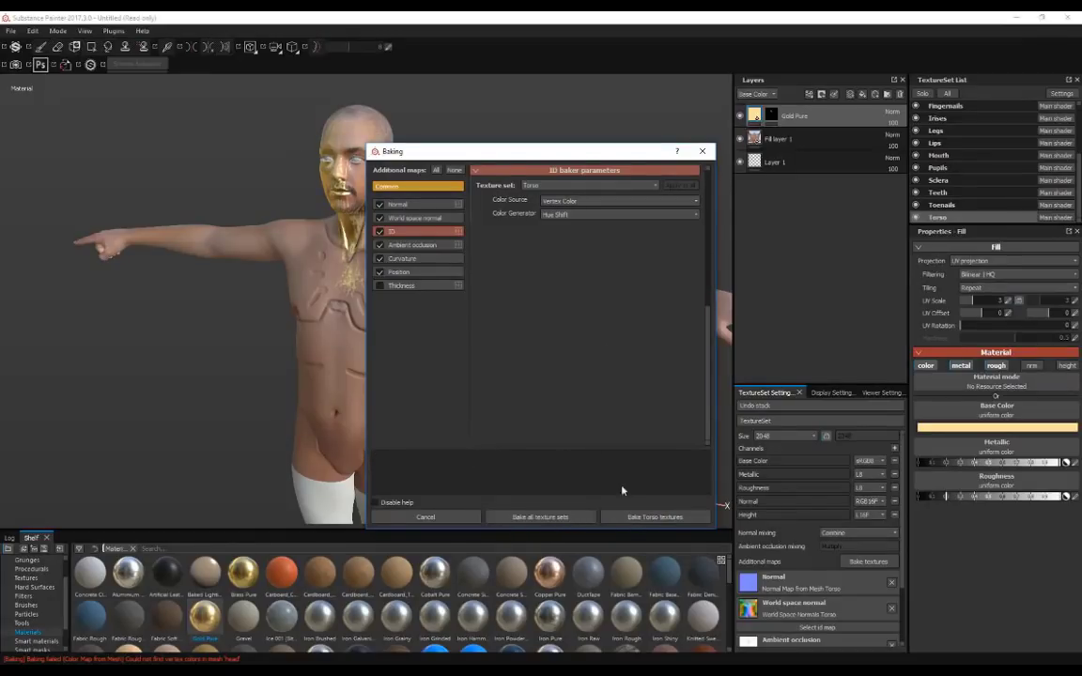
click(647, 517)
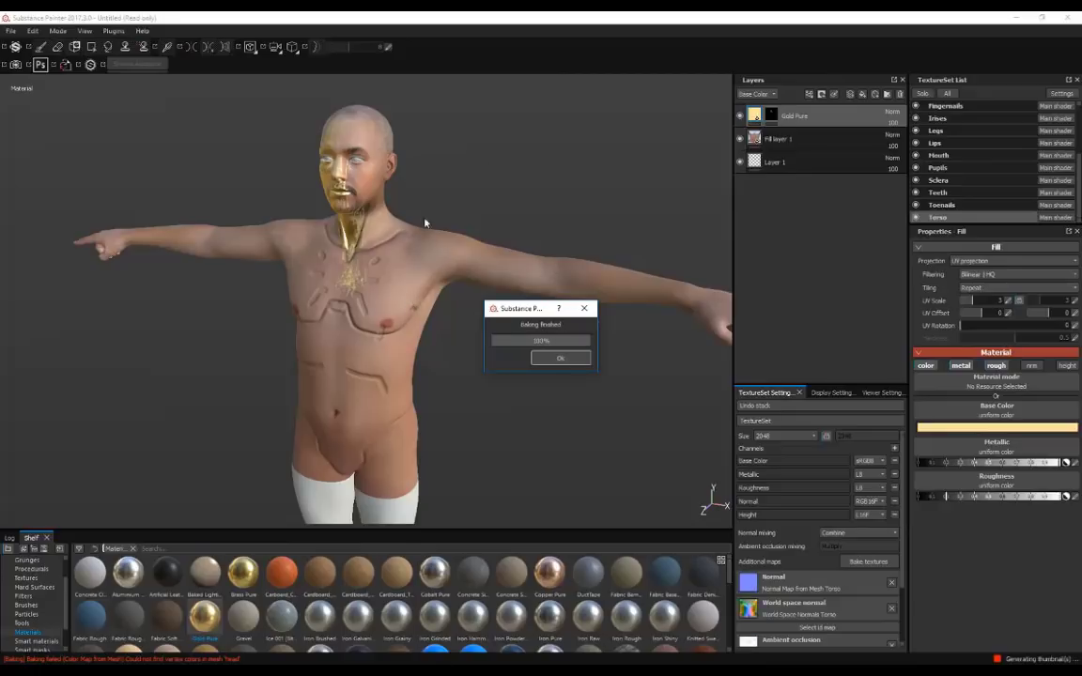
Step: Examine the baked grooves on the chest and the figure's left shoulder and arm up close
alt+drag(460, 152, 423, 191)
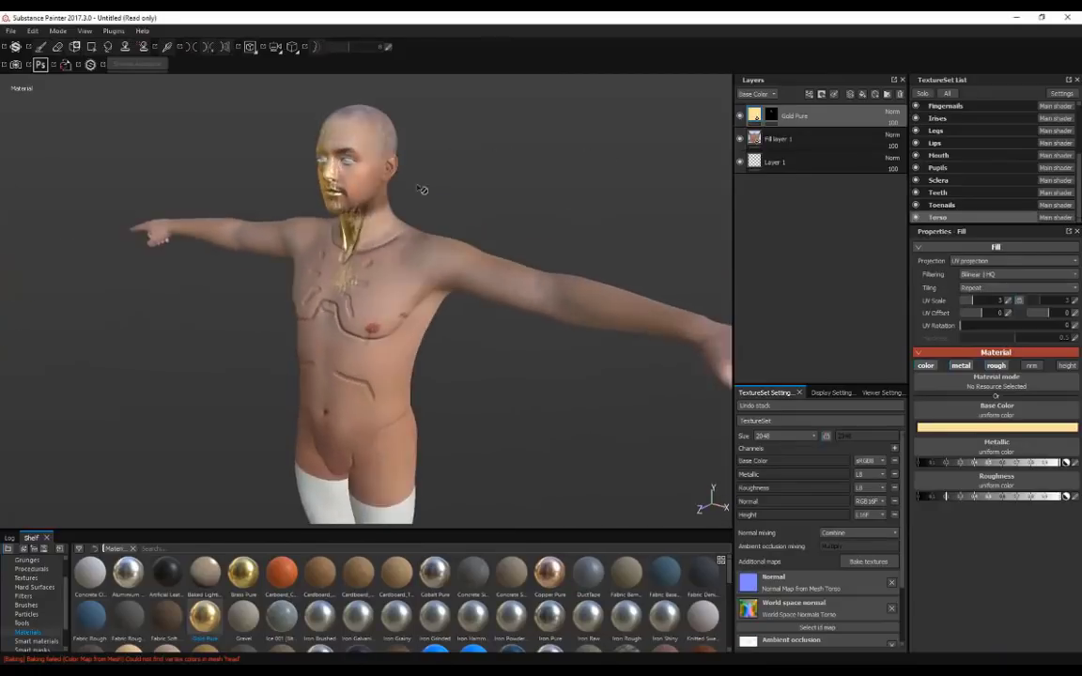
alt+right_drag(423, 190, 448, 313)
scroll(951, 173, up, 2)
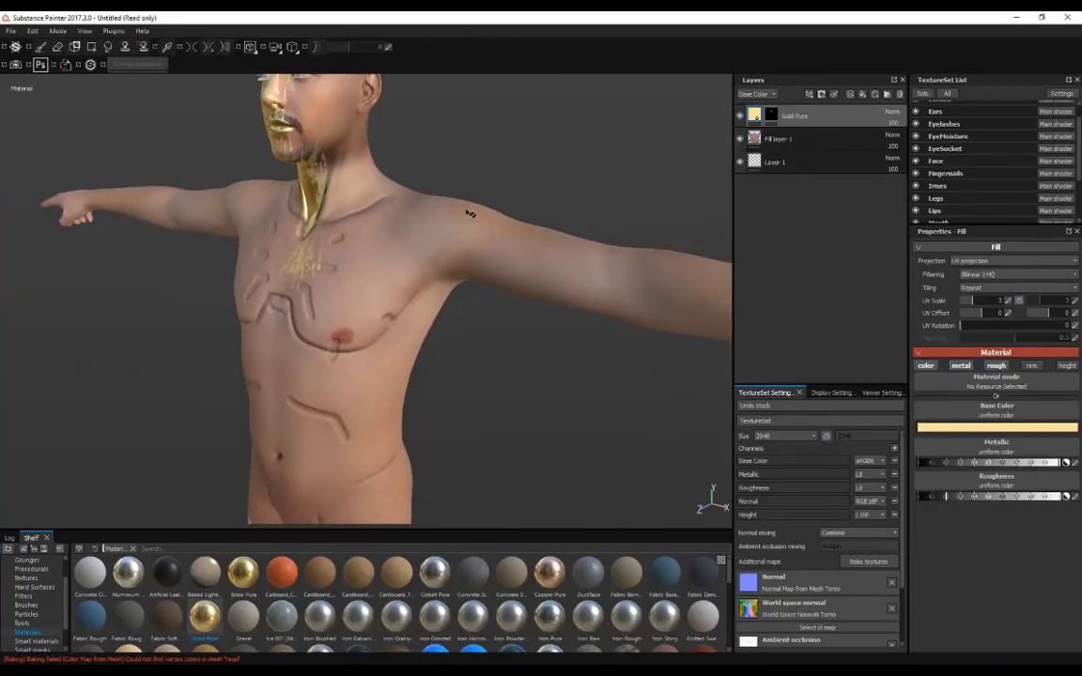
alt+drag(507, 154, 545, 239)
scroll(939, 199, up, 2)
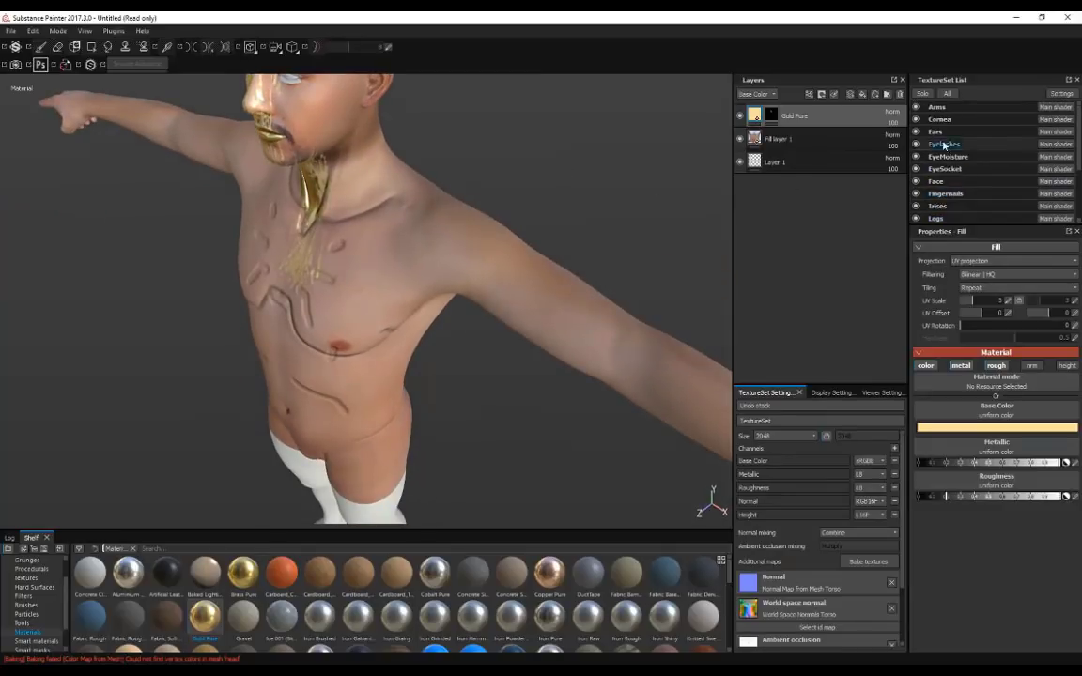
Step: Bake the Arms texture set's maps from the high definition mesh, leaving the thickness map out
click(937, 107)
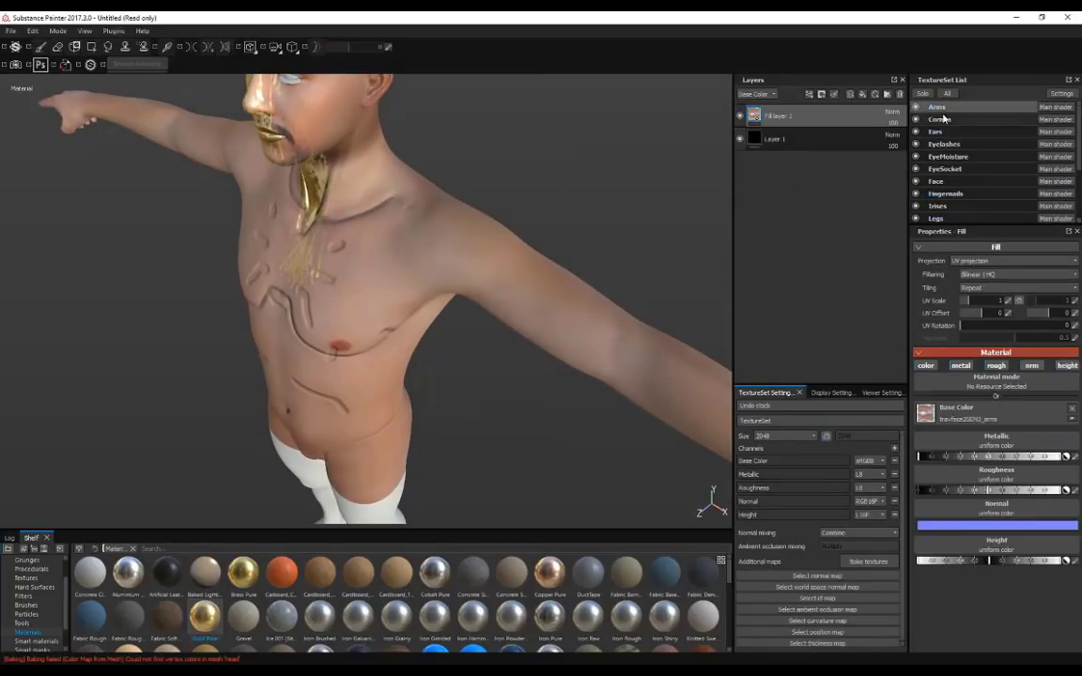
click(868, 561)
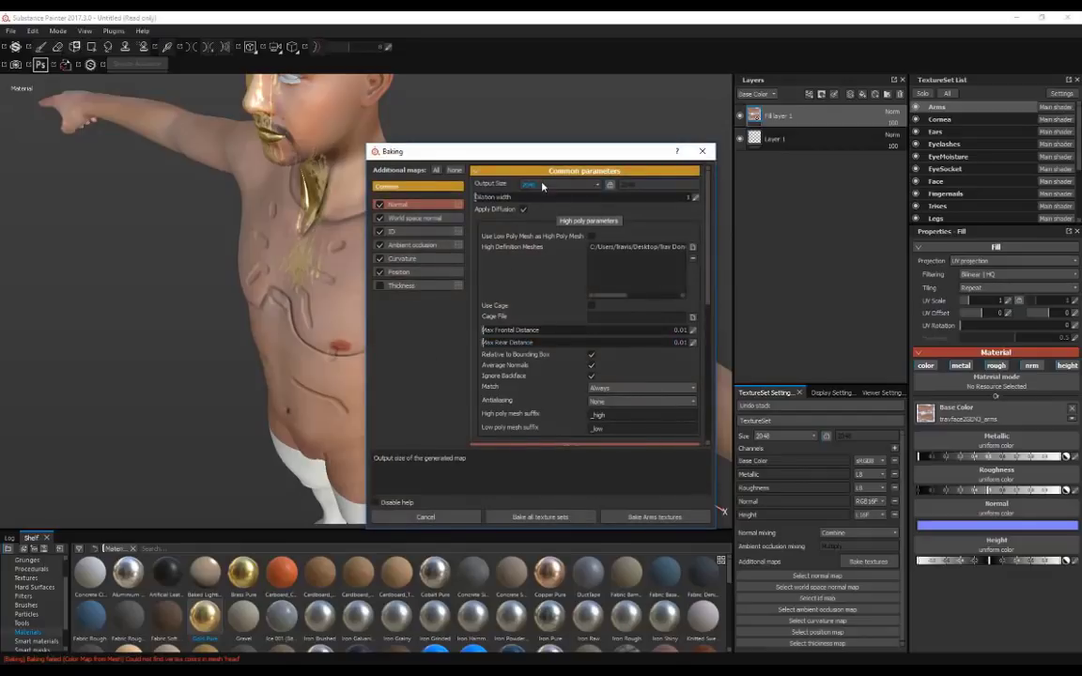
click(693, 247)
click(447, 272)
click(876, 478)
click(418, 285)
click(413, 231)
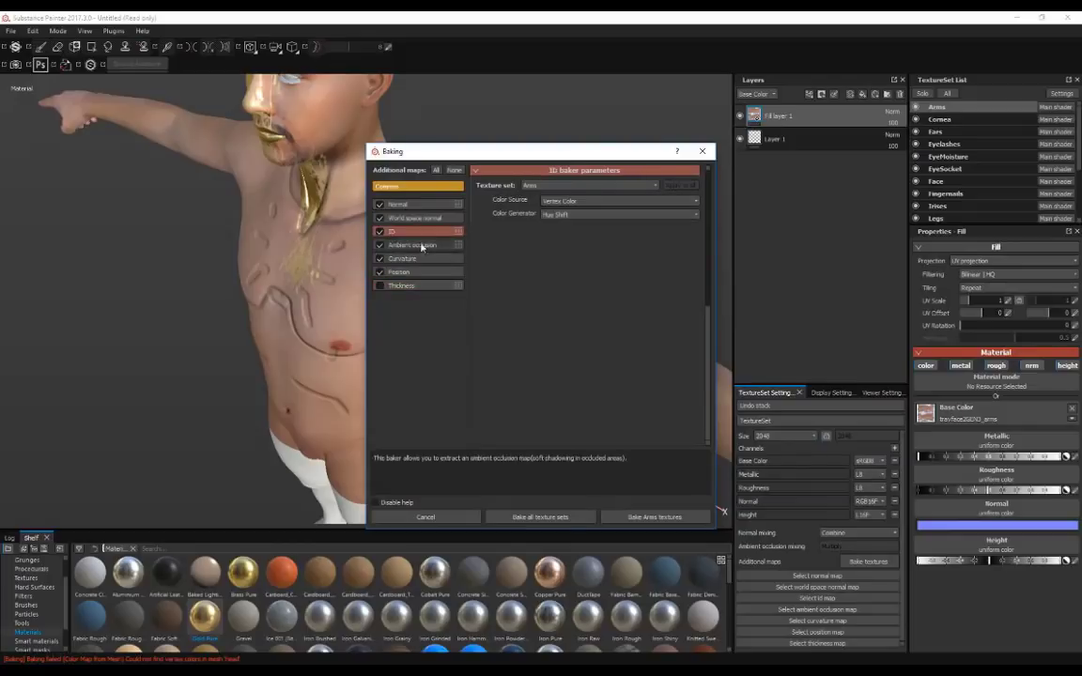
click(644, 517)
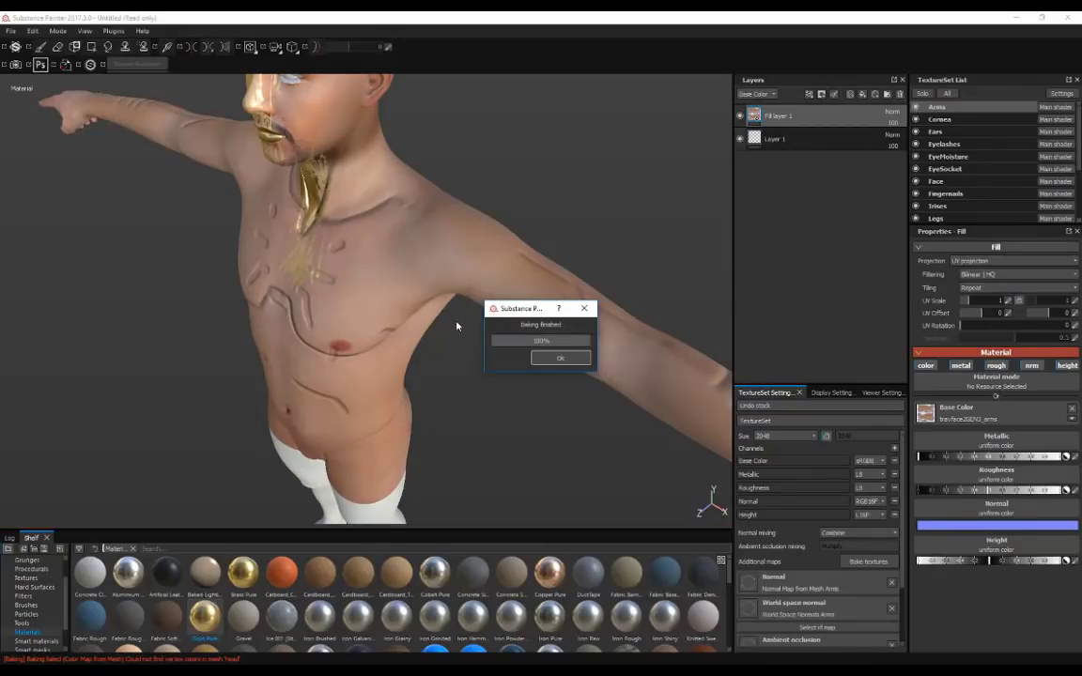
Step: Examine the baked grooves on the arms and torso together with the painted gold from several angles
scroll(554, 309, down, 3)
alt+drag(569, 305, 369, 382)
scroll(387, 409, up, 2)
alt+drag(292, 392, 468, 374)
alt+right_drag(468, 373, 381, 401)
alt+drag(277, 369, 421, 358)
alt+middle_drag(333, 388, 531, 295)
alt+right_drag(531, 295, 370, 342)
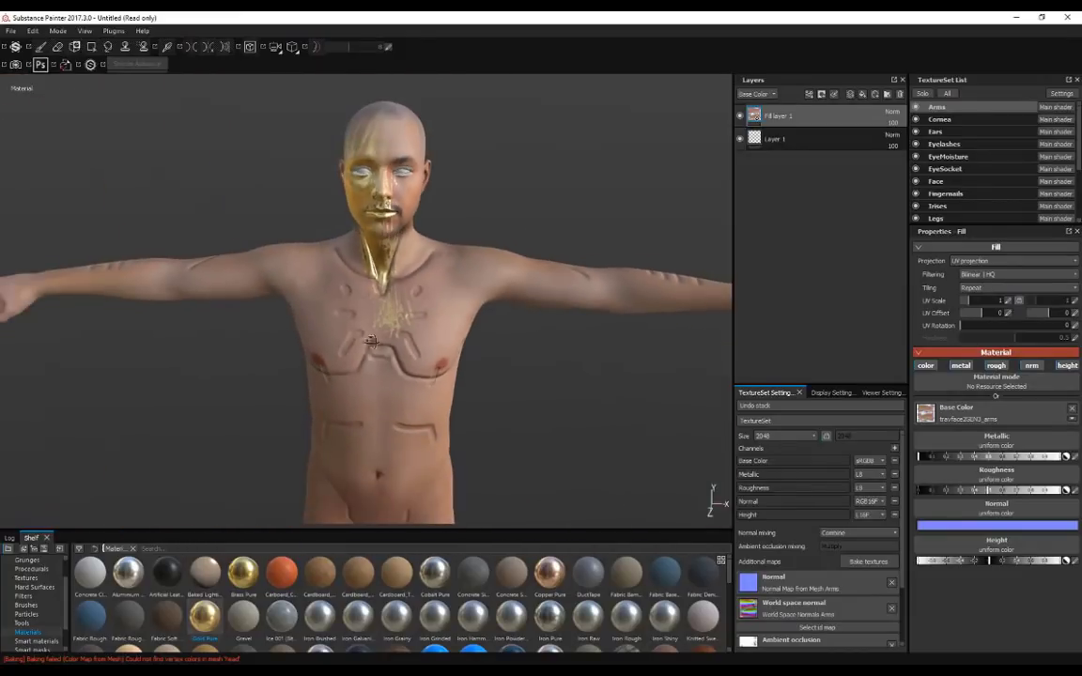
alt+drag(369, 342, 432, 309)
alt+right_drag(432, 309, 345, 336)
alt+drag(346, 336, 420, 337)
alt+right_drag(420, 336, 432, 338)
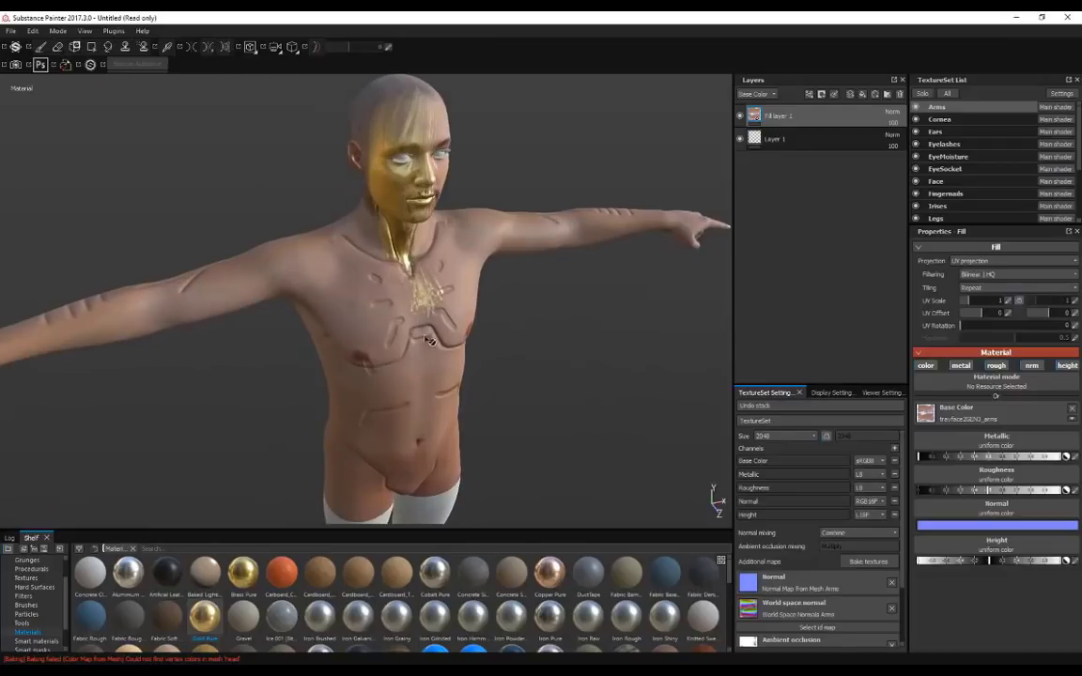
alt+drag(432, 338, 485, 334)
alt+right_drag(484, 333, 437, 279)
Step: Review the list of texture sets in the texture export settings
click(14, 34)
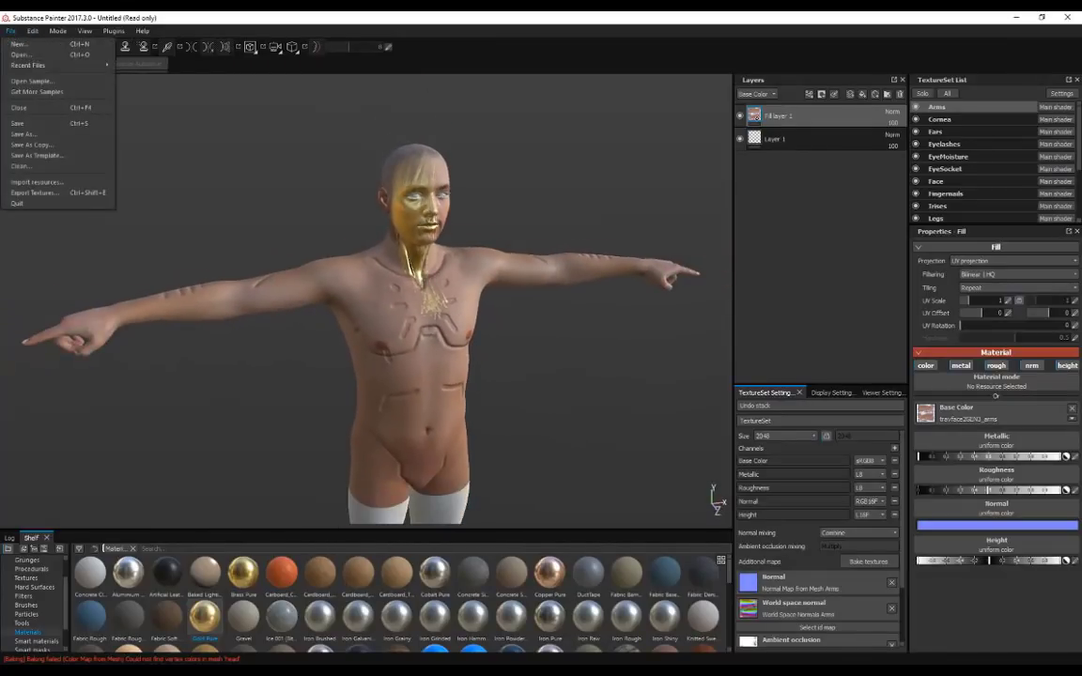
click(42, 192)
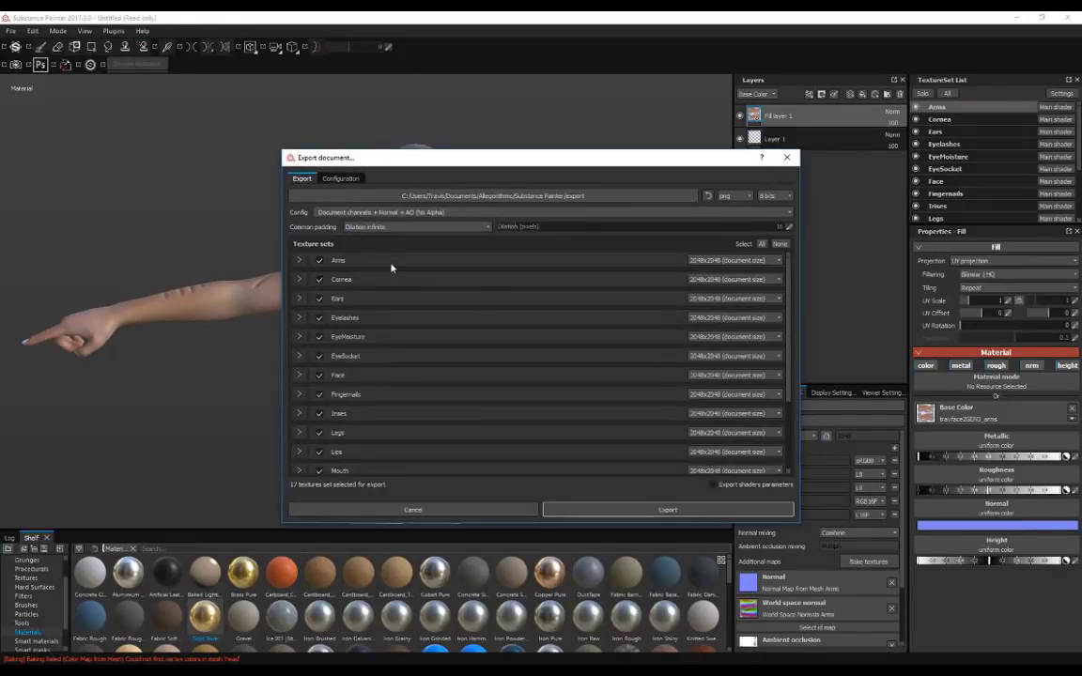
scroll(386, 346, down, 3)
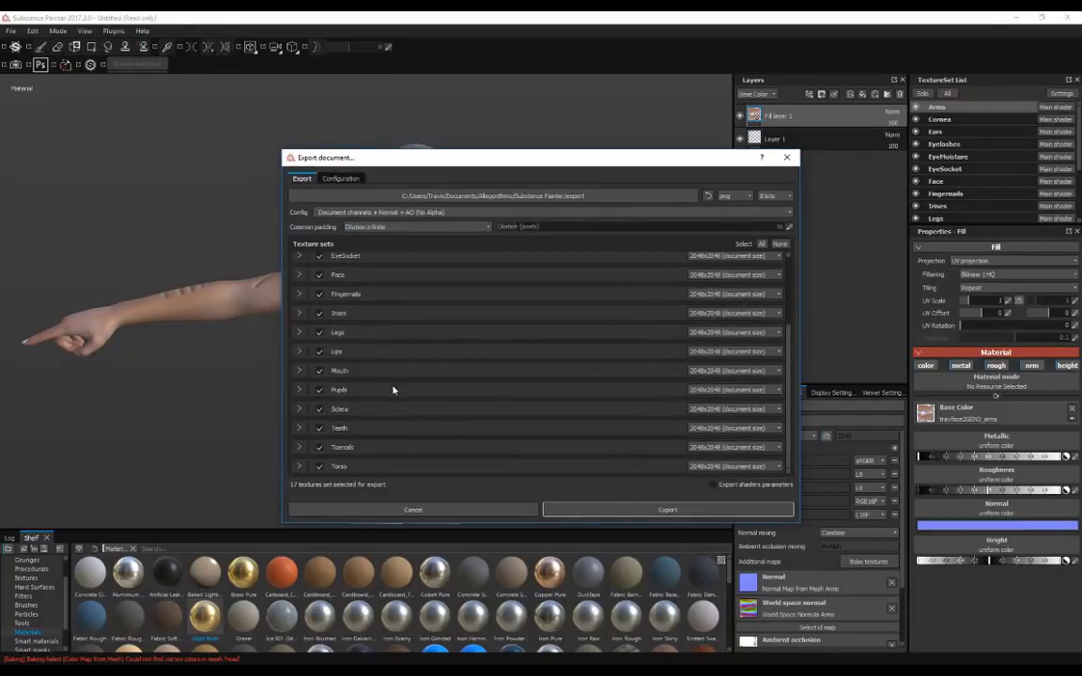
scroll(392, 389, up, 3)
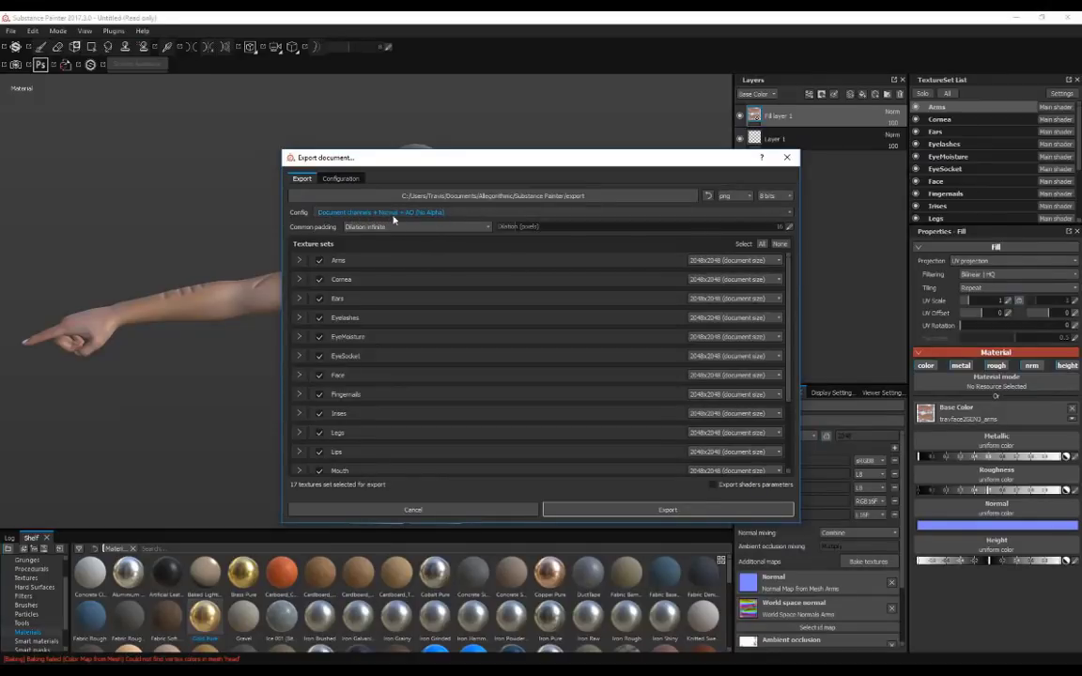
Step: Browse the available export configuration presets, and close the export settings without exporting
click(681, 216)
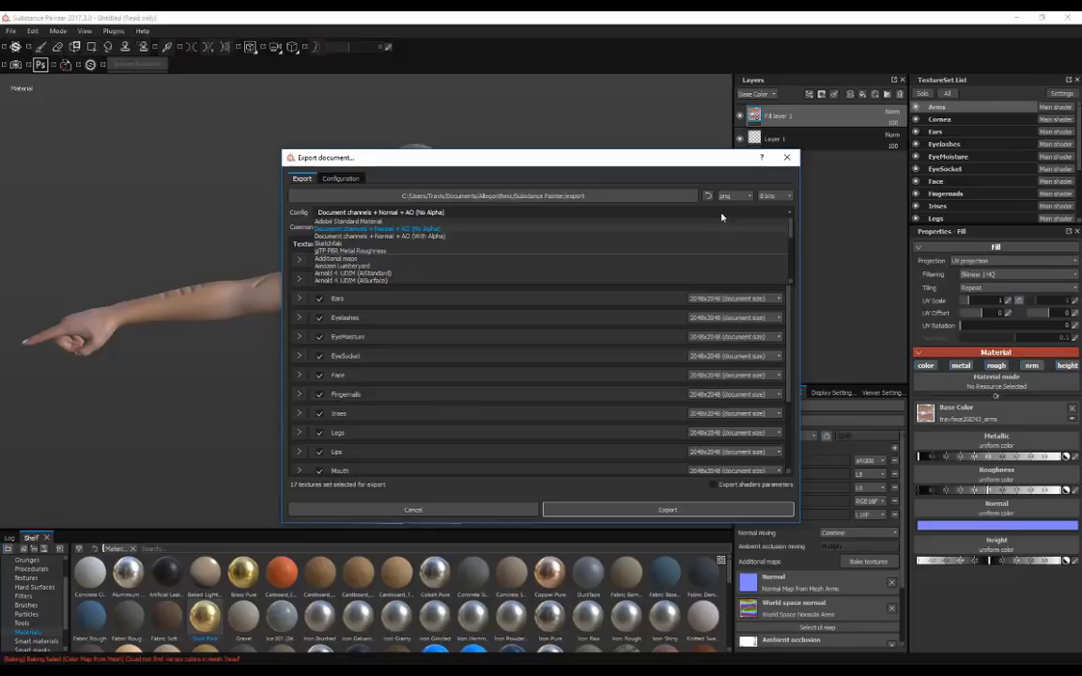
scroll(638, 267, down, 4)
scroll(638, 268, down, 3)
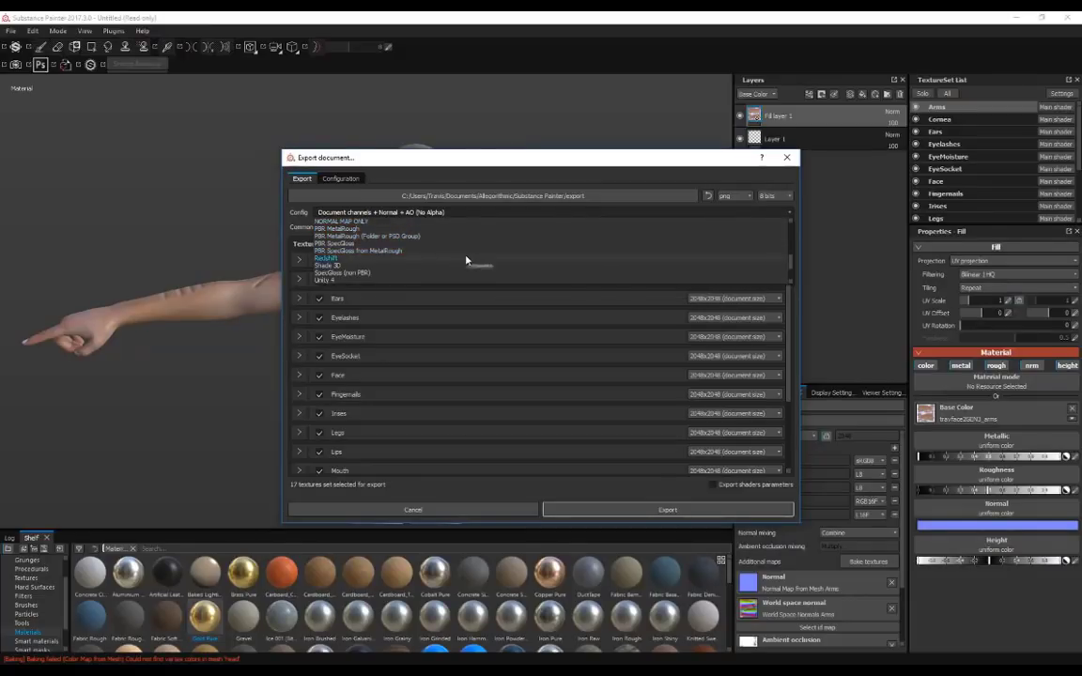
scroll(419, 228, up, 3)
click(450, 162)
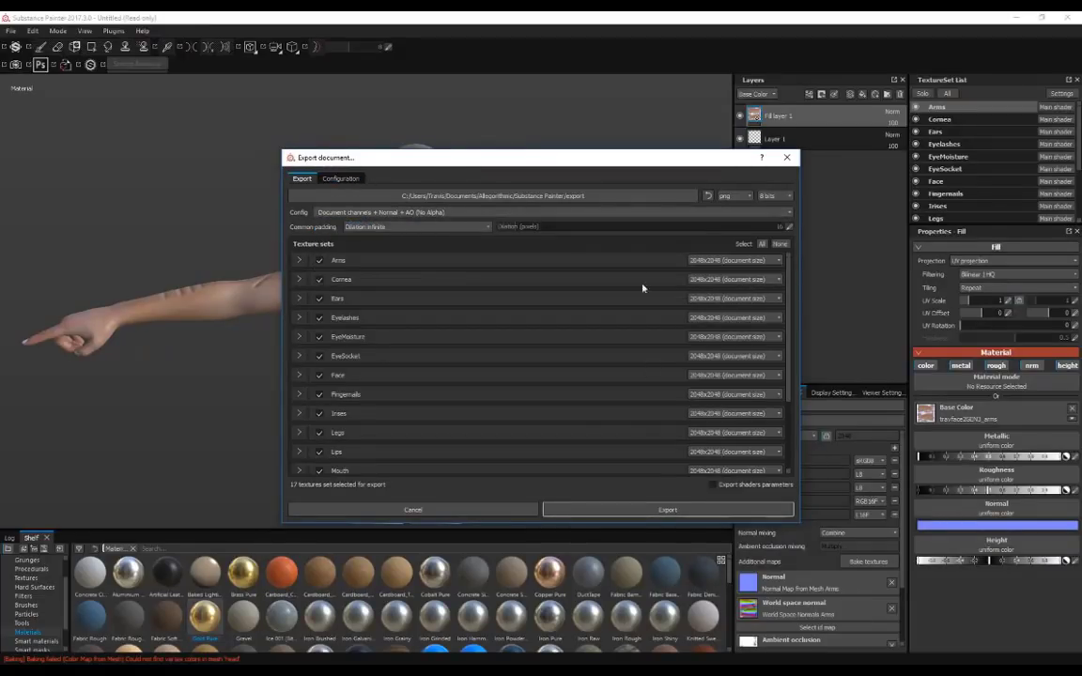
key(Escape)
alt+drag(507, 224, 445, 253)
alt+right_drag(444, 254, 487, 263)
alt+drag(487, 263, 385, 268)
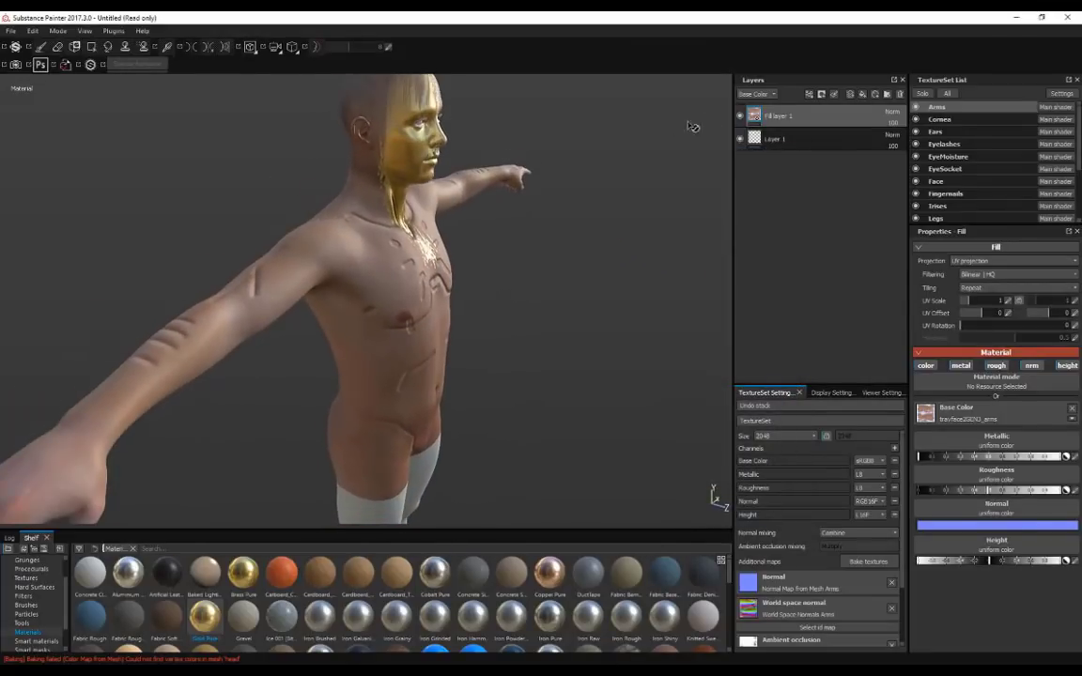
click(848, 96)
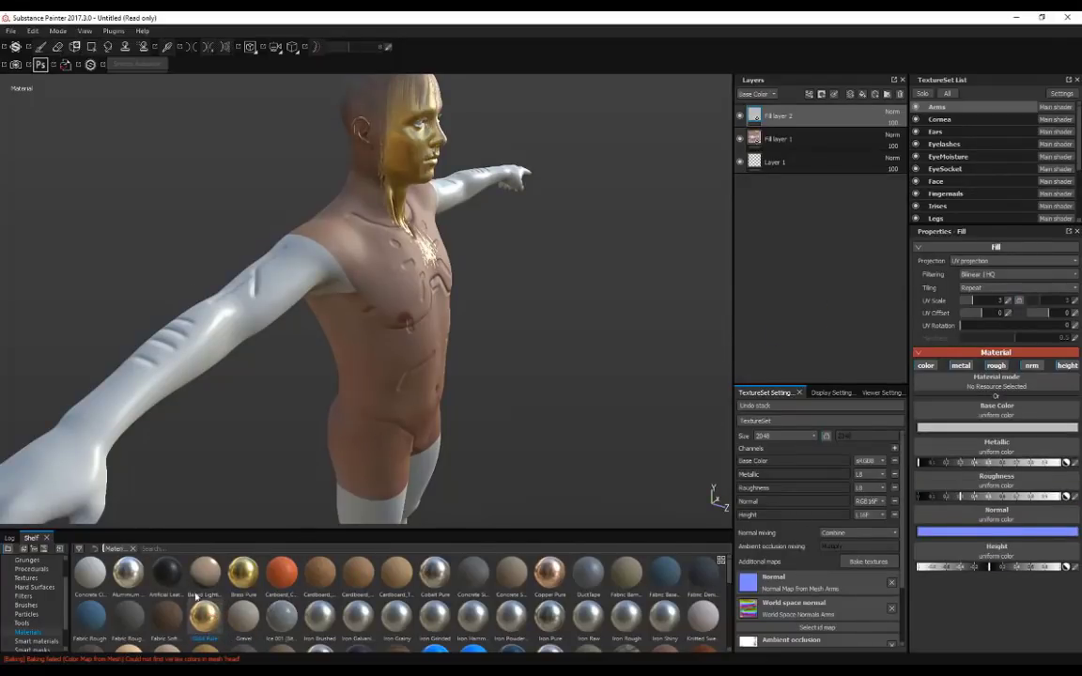
scroll(250, 605, down, 2)
scroll(250, 605, up, 2)
key(ctrl+z)
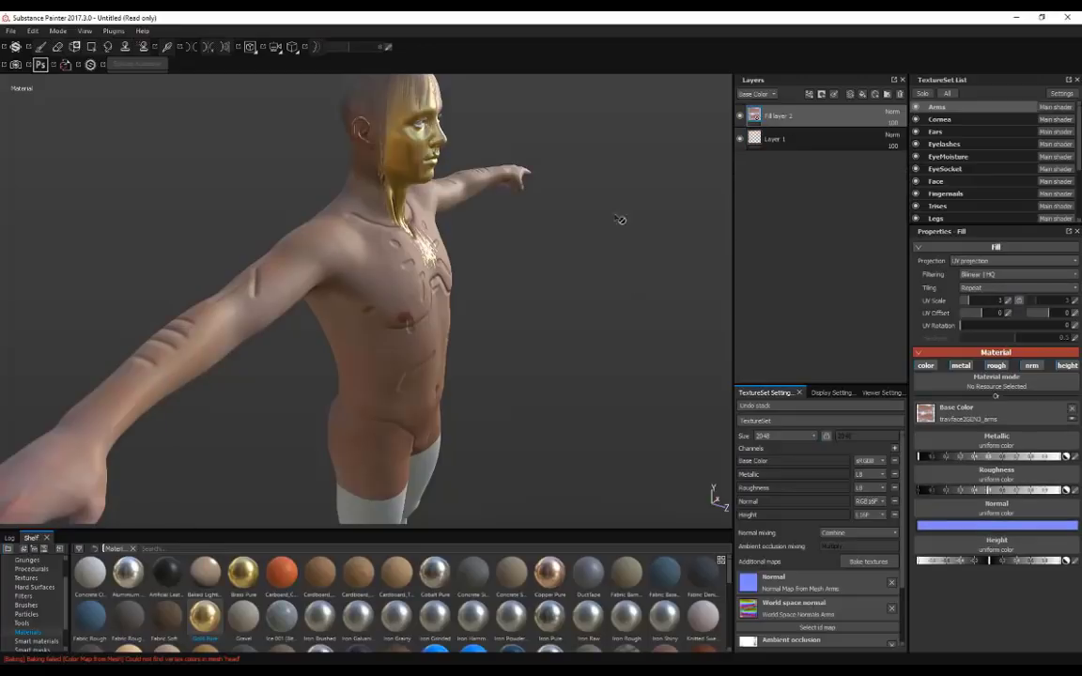
Step: Add the Iron Powder Coated material to the Torso texture set as a layer above Gold Pure
scroll(958, 201, down, 3)
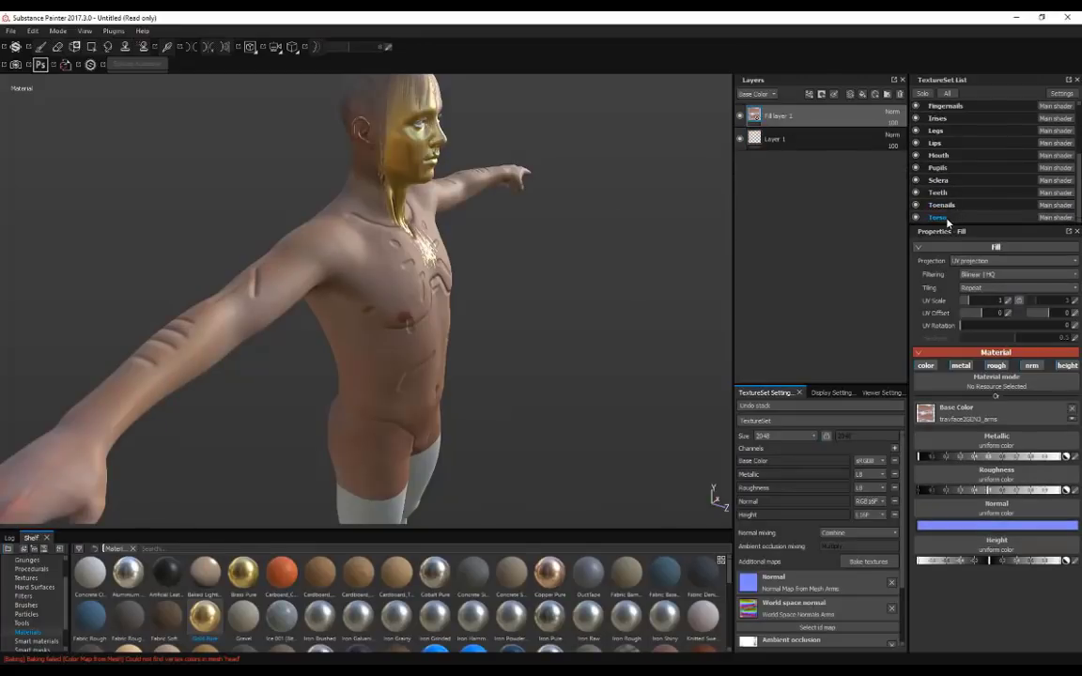
drag(525, 301, 459, 346)
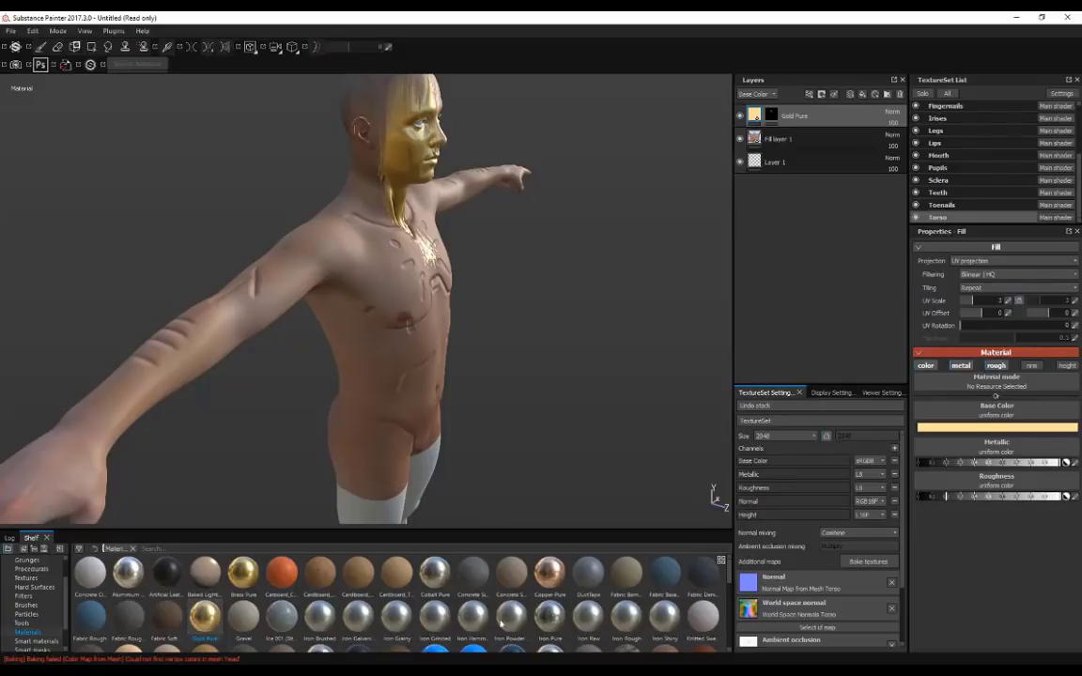
drag(507, 617, 710, 154)
Step: Examine how the metal material reacts to the baked grooves on the torso, close up and from several angles
alt+drag(572, 284, 317, 285)
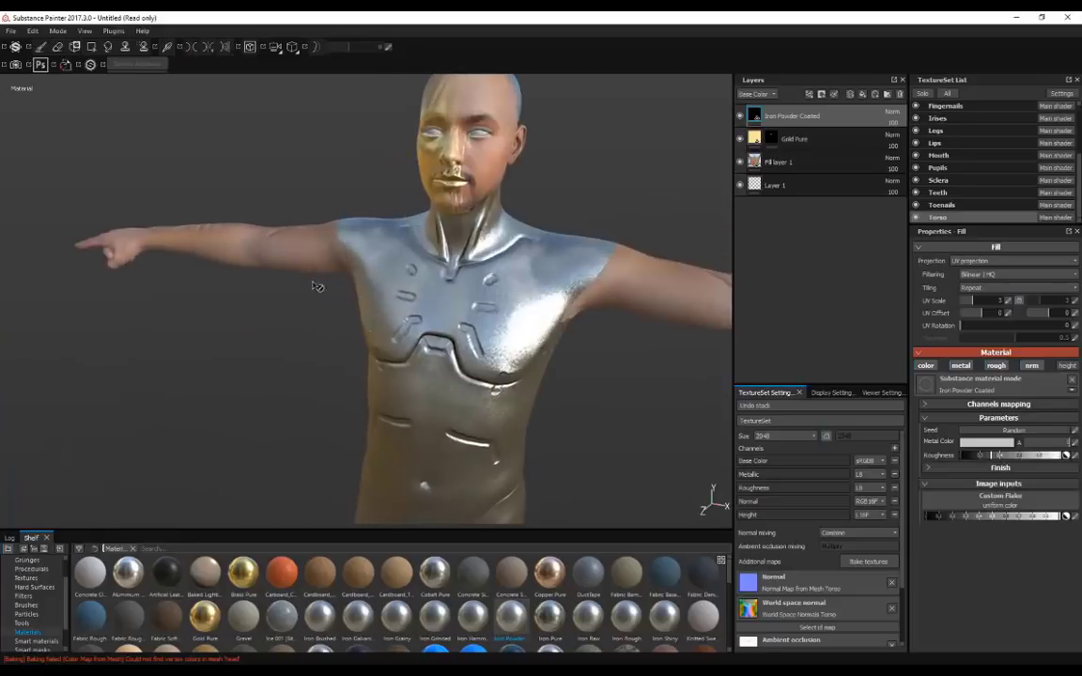
alt+right_drag(316, 285, 521, 429)
scroll(518, 430, down, 2)
alt+middle_drag(519, 429, 352, 272)
alt+drag(291, 271, 601, 326)
scroll(322, 351, up, 5)
scroll(318, 346, down, 4)
scroll(321, 347, down, 4)
scroll(342, 324, up, 4)
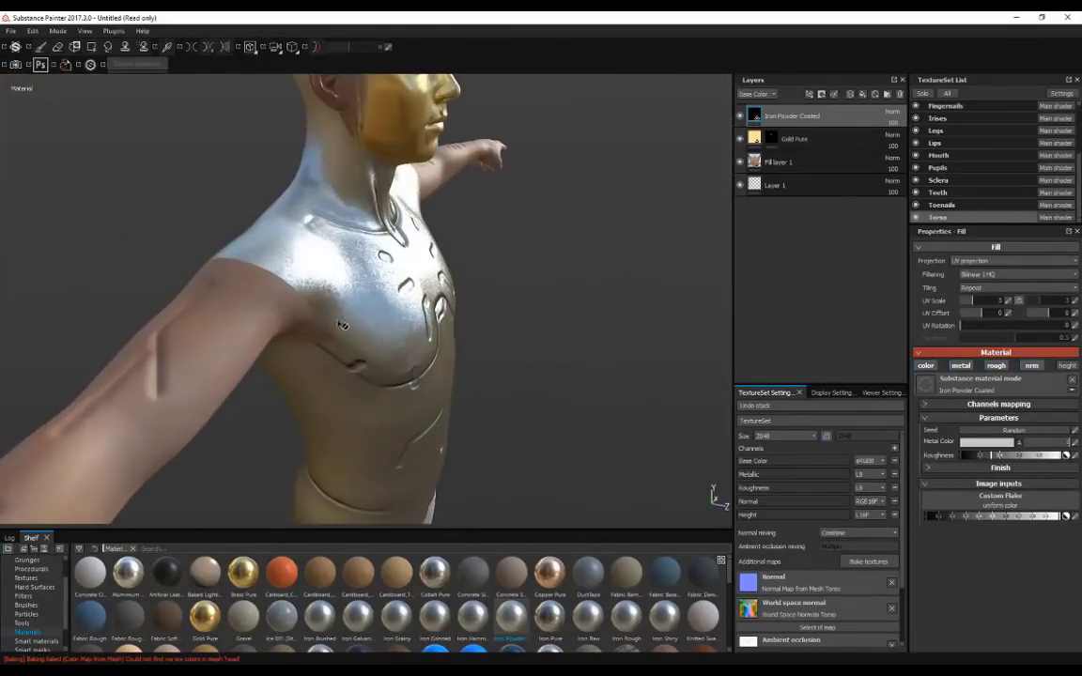
alt+drag(501, 292, 340, 255)
Step: Add a black mask to the Iron Powder Coated layer and paint the metal in over the figure's right chest and abdomen
right_click(794, 118)
click(805, 136)
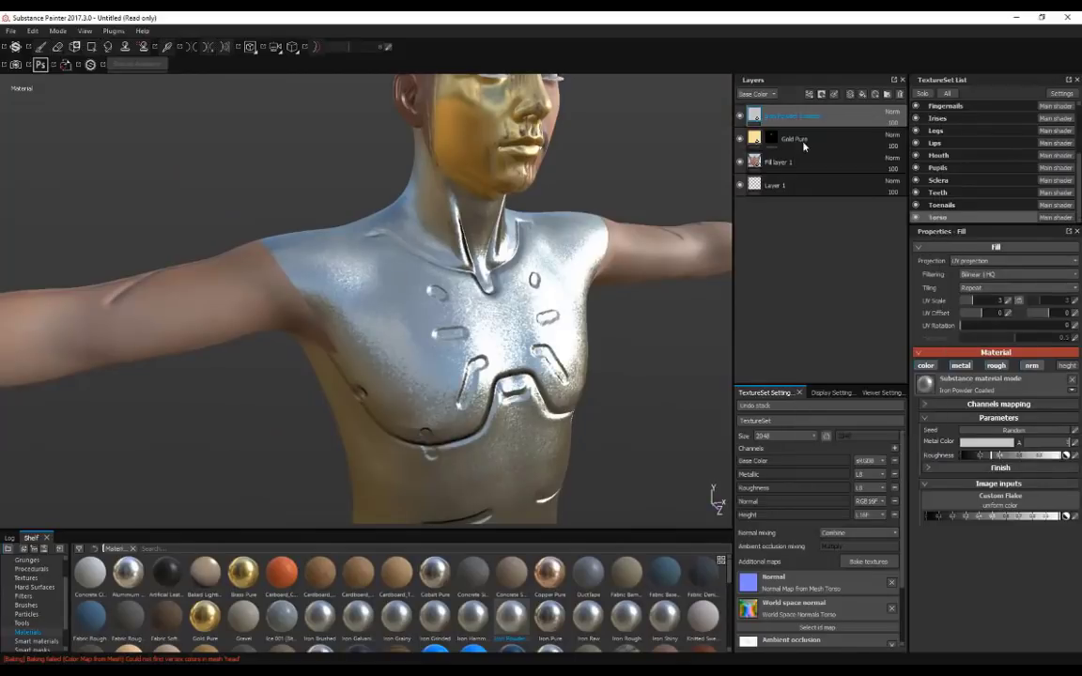
alt+middle_drag(460, 292, 257, 189)
scroll(326, 264, down, 2)
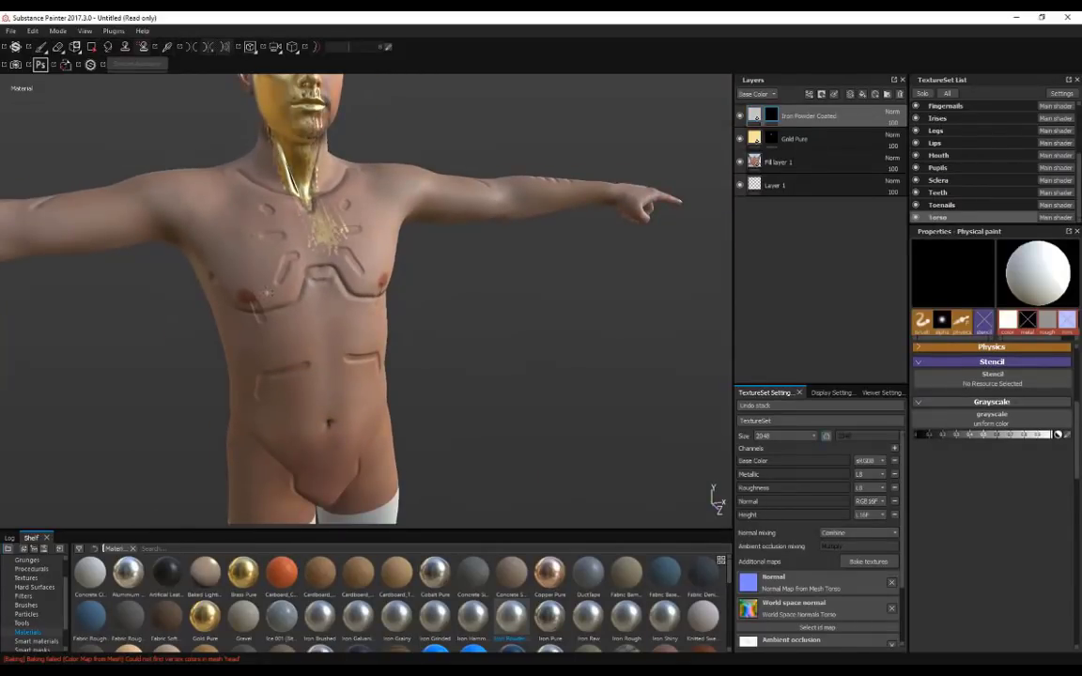
mouse_move(218, 266)
mouse_down()
mouse_move(241, 293)
mouse_move(301, 231)
mouse_move(313, 246)
mouse_up()
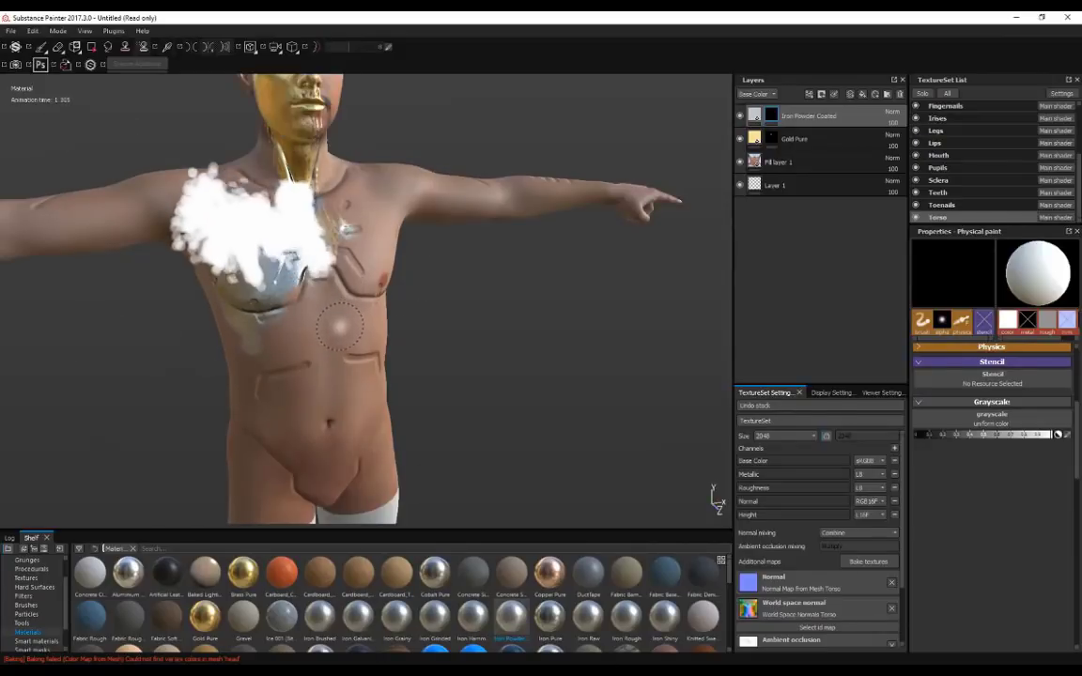
click(350, 346)
click(377, 330)
click(323, 427)
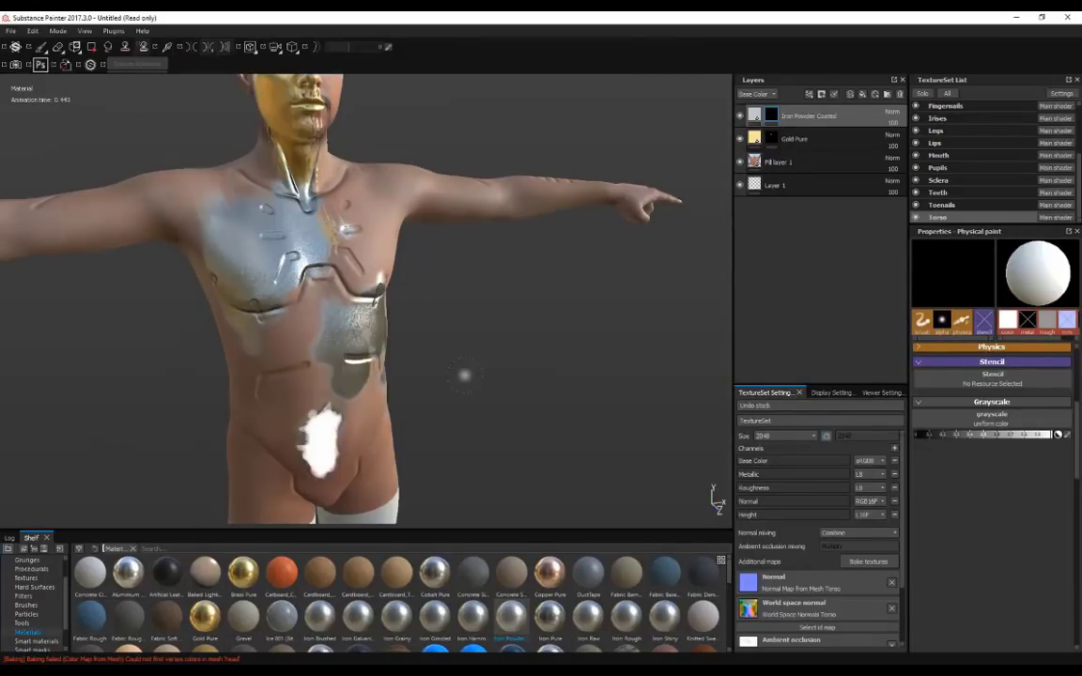
Step: Paint more of the metal into the mask down the left side of the figure's chest near the shoulder
alt+drag(441, 350, 379, 313)
scroll(398, 324, down, 4)
alt+drag(442, 211, 313, 208)
scroll(442, 313, up, 4)
drag(490, 217, 501, 263)
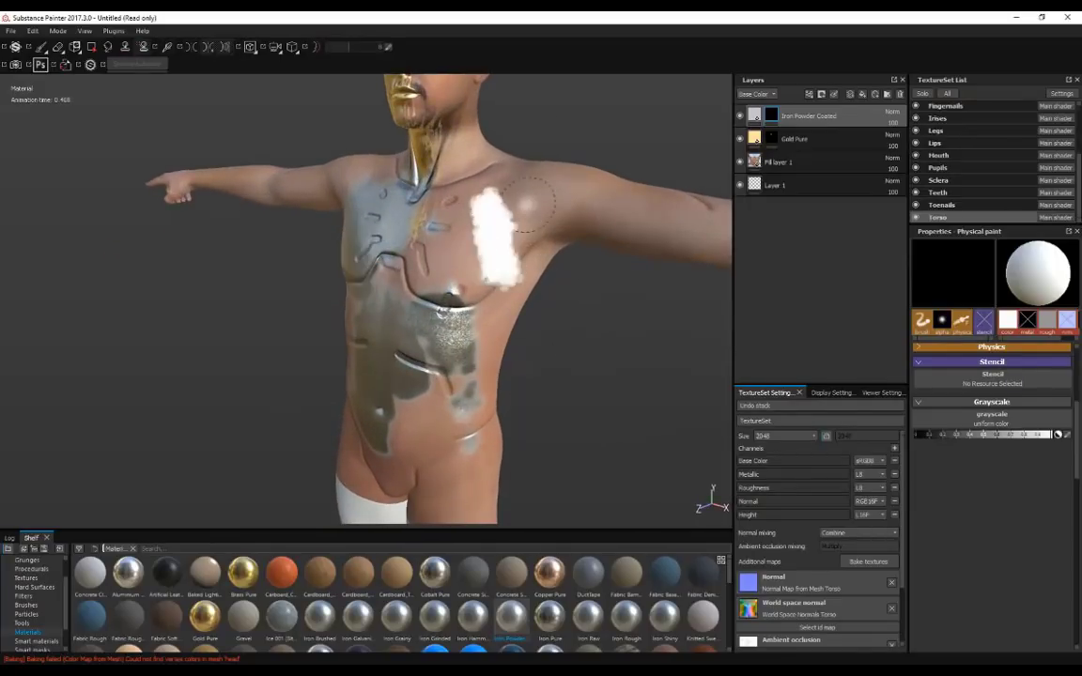
drag(480, 108, 470, 158)
Step: Examine the painted metal patches on the torso up close and on the full figure from several angles
scroll(346, 173, down, 4)
alt+drag(285, 179, 507, 209)
scroll(534, 220, up, 4)
scroll(533, 219, down, 3)
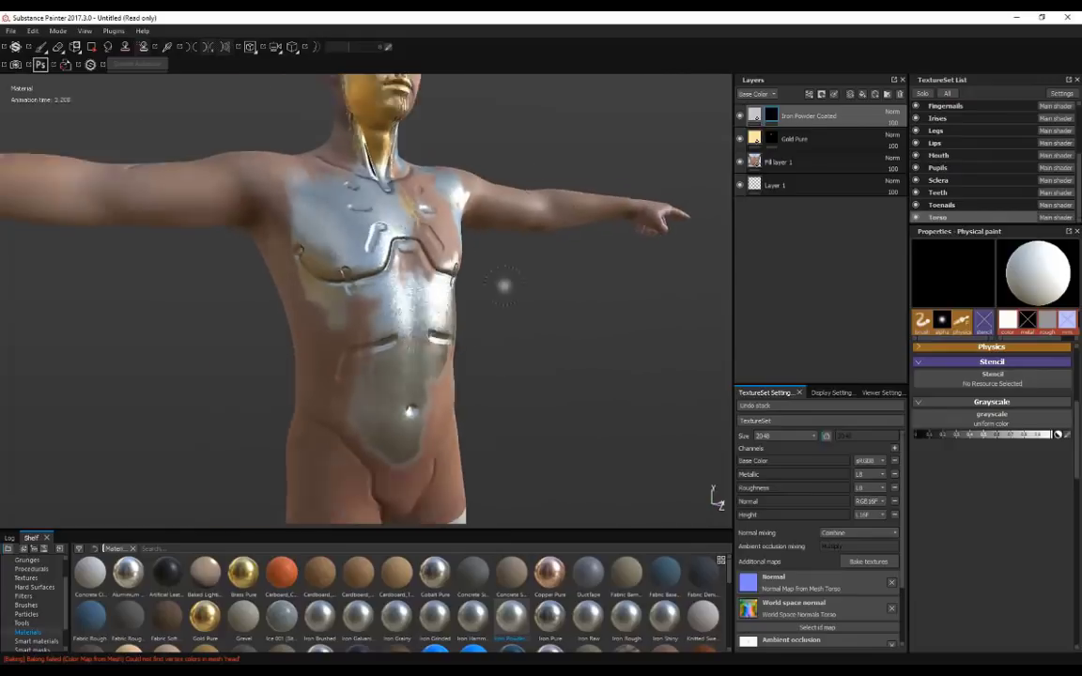
alt+drag(502, 285, 410, 215)
alt+middle_drag(410, 215, 343, 232)
scroll(343, 232, up, 4)
alt+drag(343, 232, 430, 294)
scroll(430, 295, down, 3)
alt+middle_drag(430, 295, 463, 273)
alt+drag(442, 221, 593, 280)
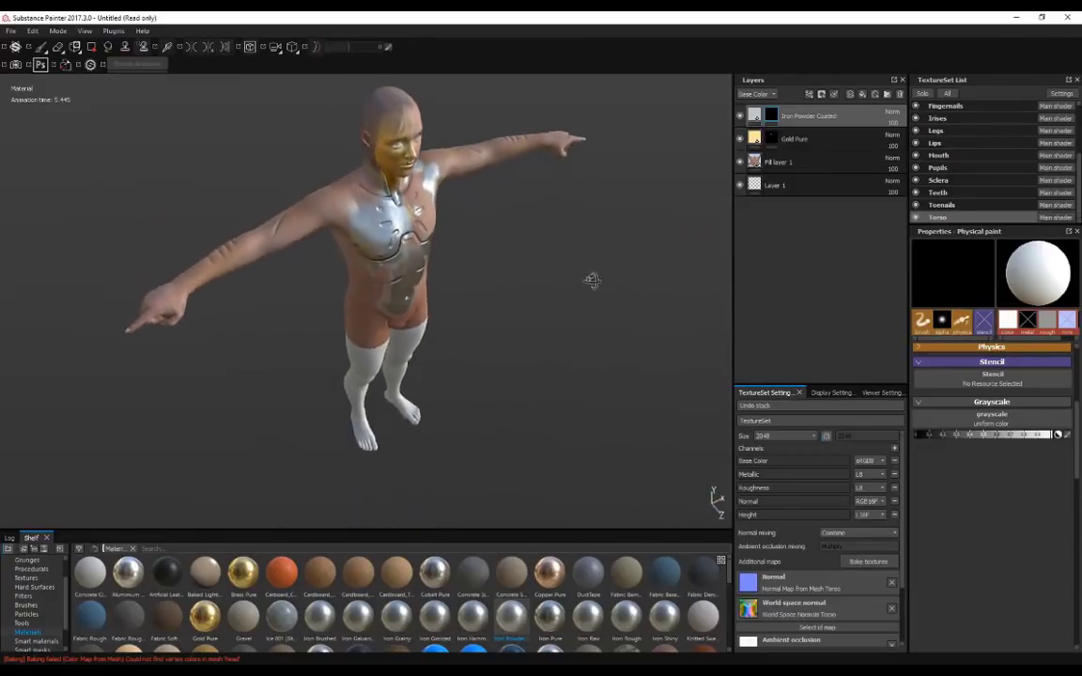
alt+drag(324, 240, 157, 223)
alt+drag(273, 224, 199, 188)
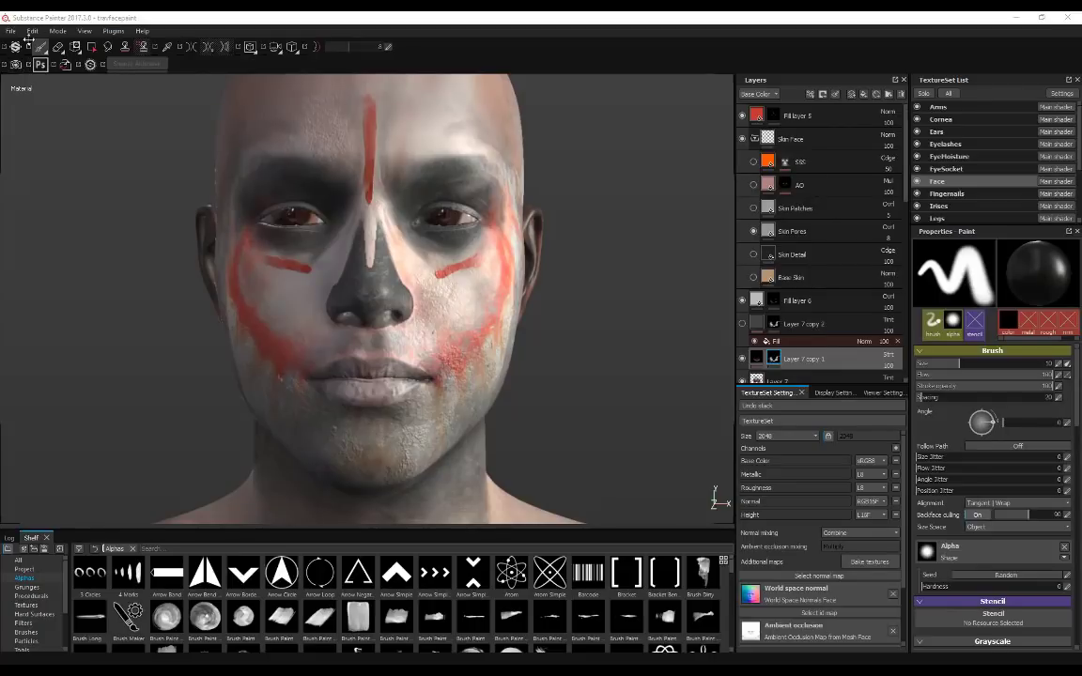
click(10, 30)
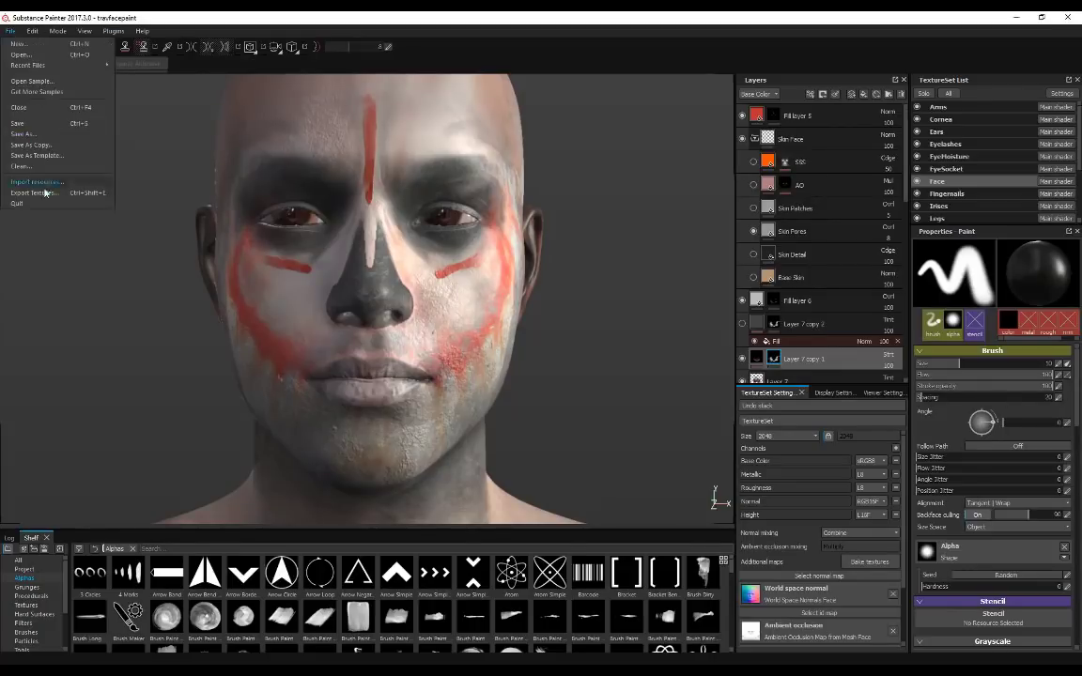
click(491, 25)
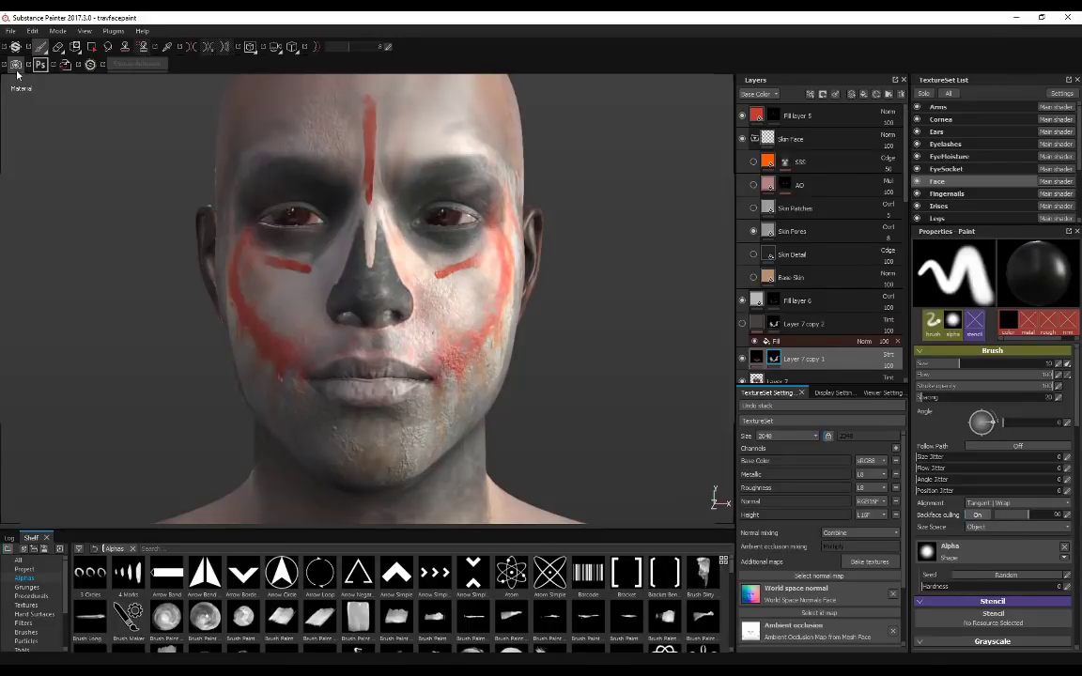
Step: Render the painted face in Iray, look at the Dome settings, and return to painting mode
key(F10)
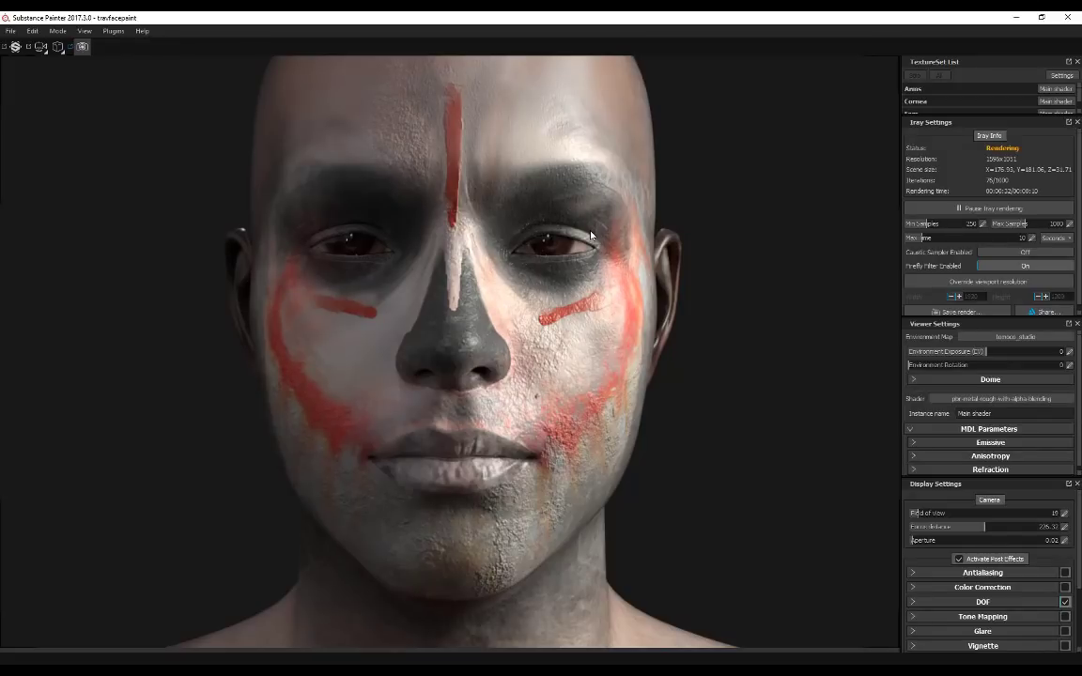
click(912, 379)
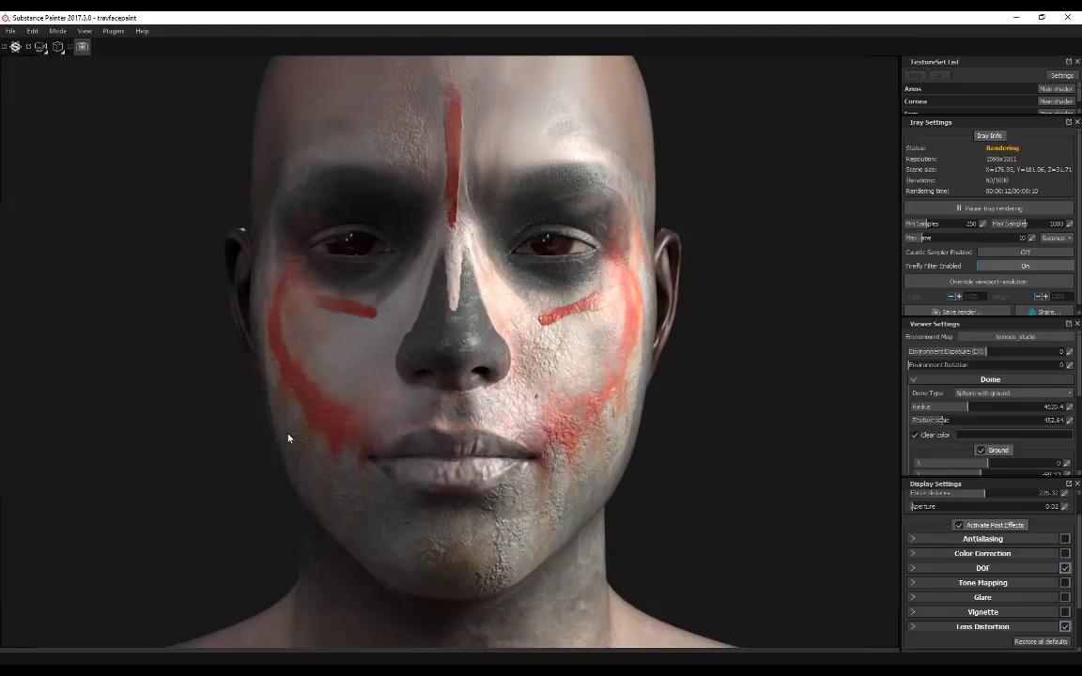
key(F10)
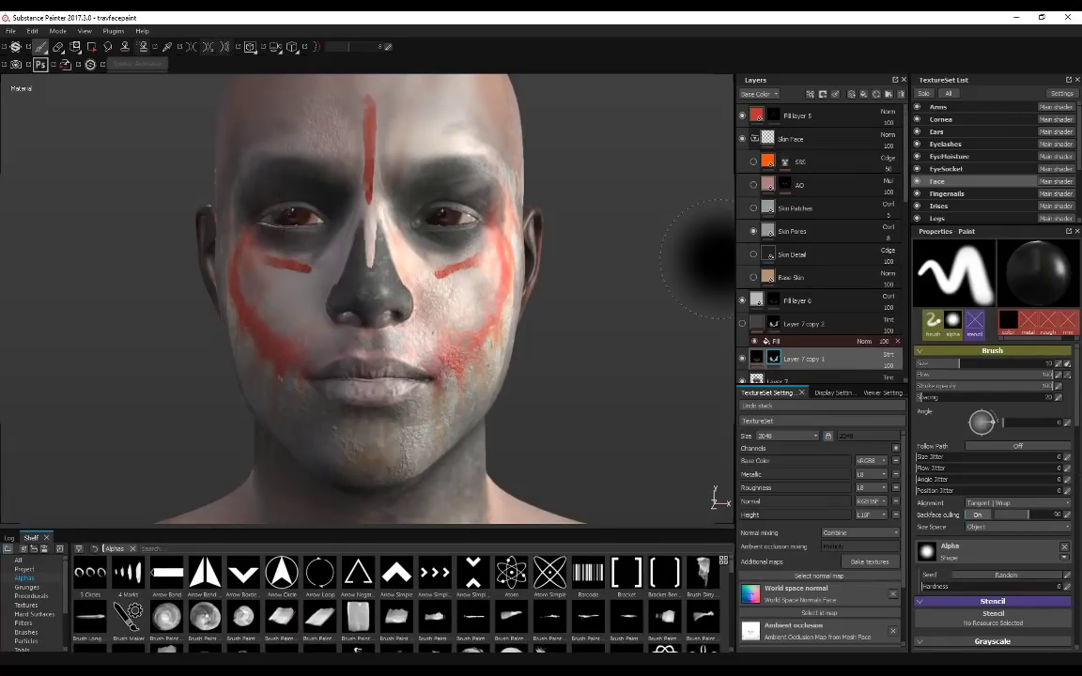